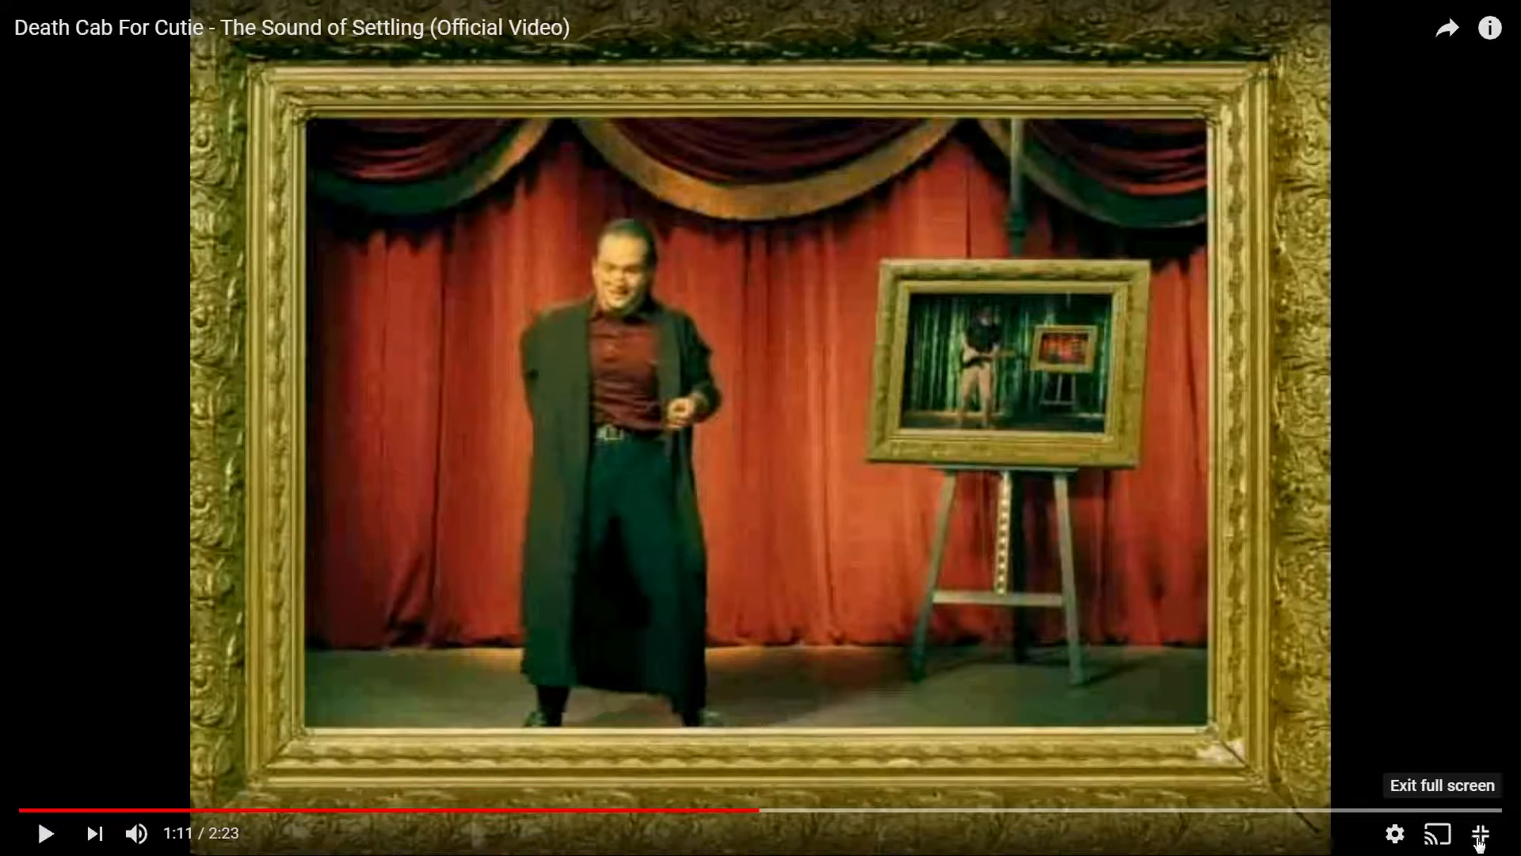
Step: Leave the full-screen video, switch to Premiere Pro, load MVI_9889.MOV into the source monitor and create a sequence from it
left_click(1480, 833)
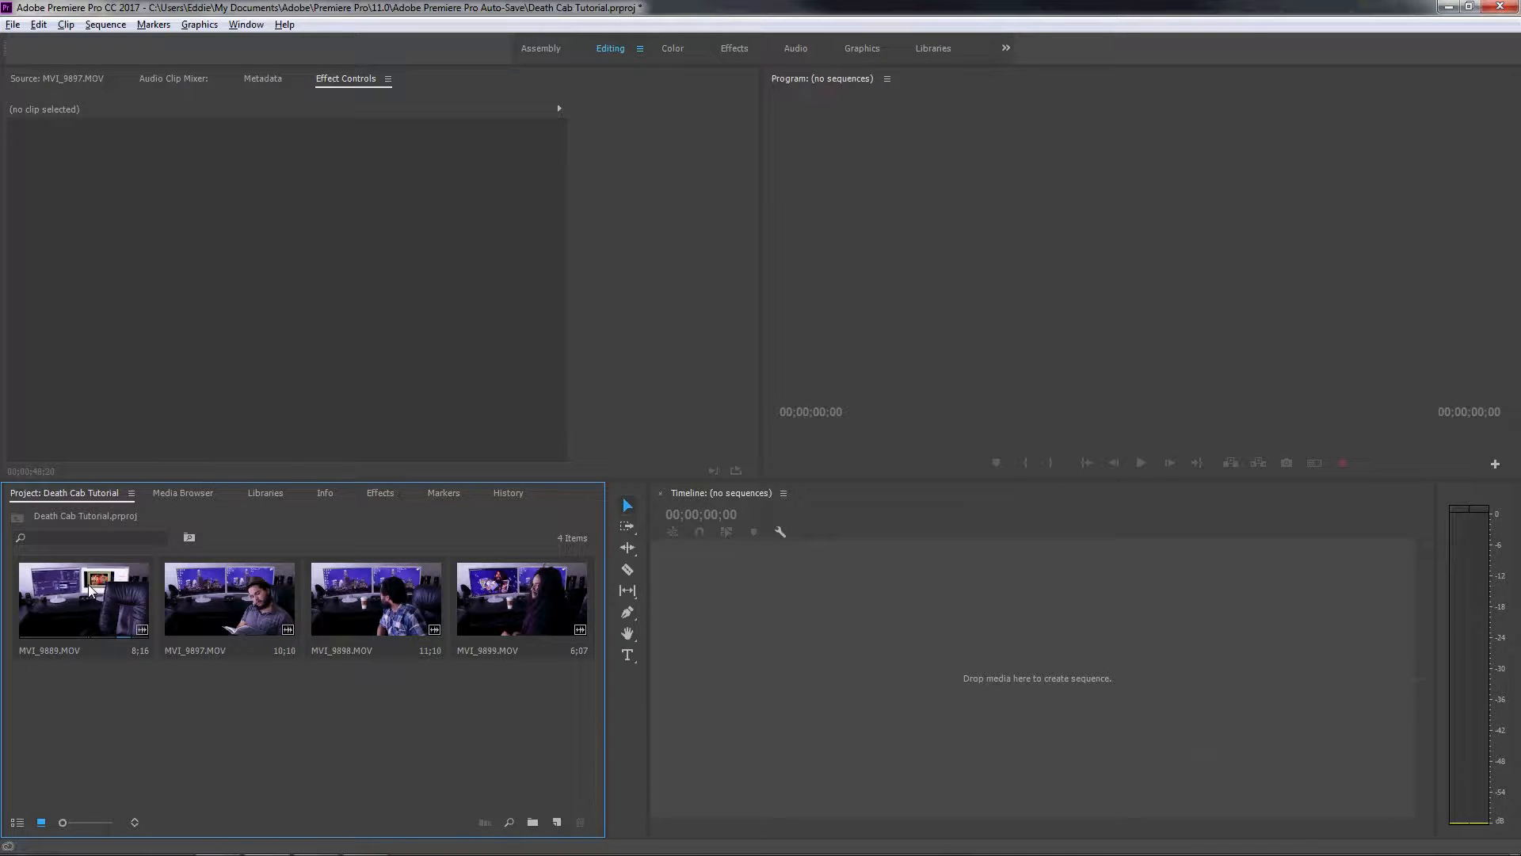
left_click_drag(88, 614, 41, 50)
left_click(46, 79)
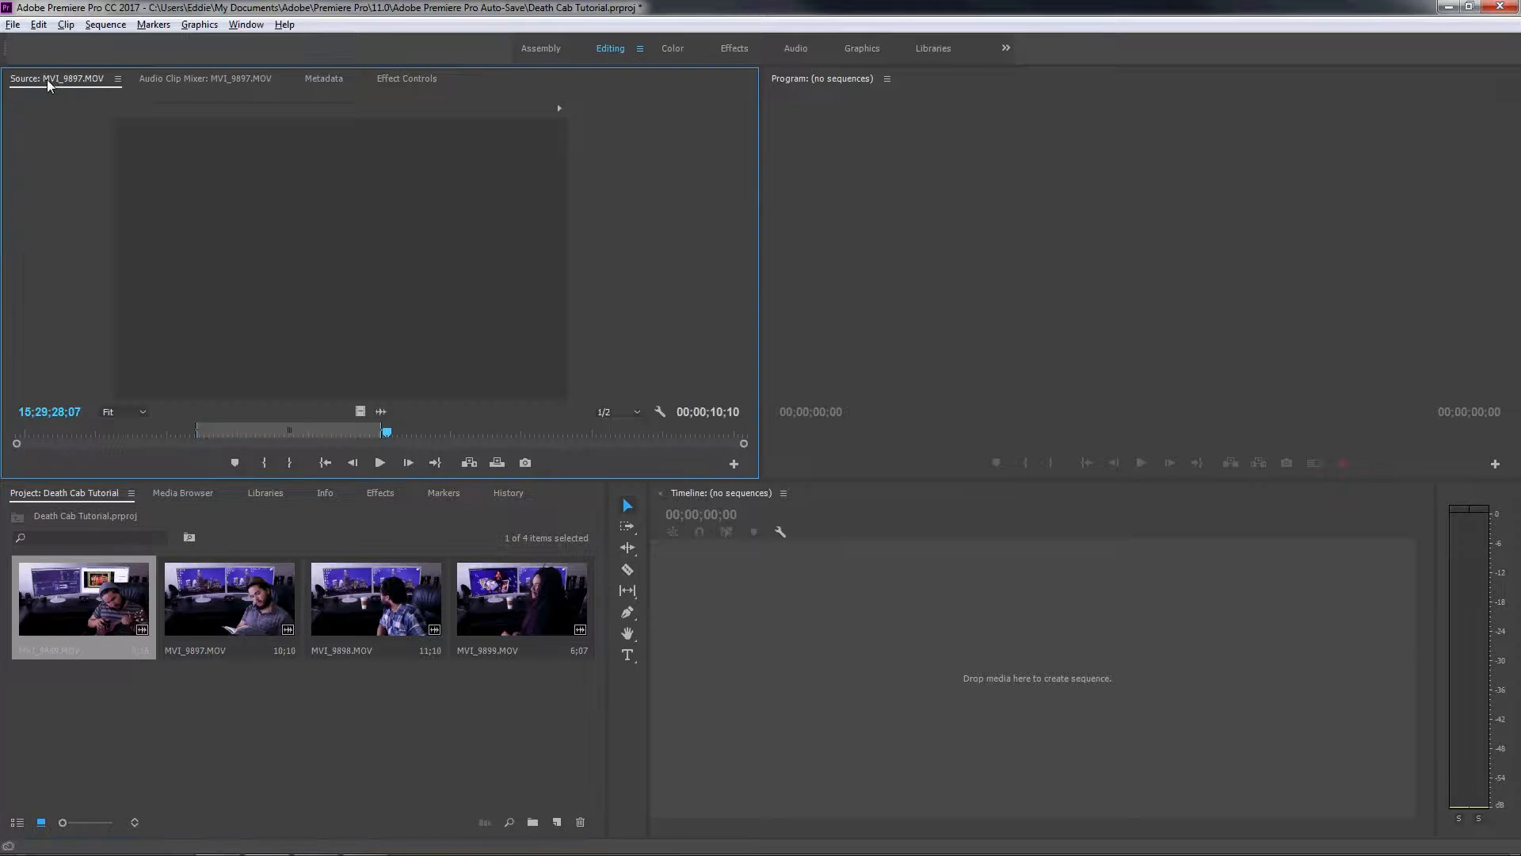
left_click_drag(83, 602, 379, 333)
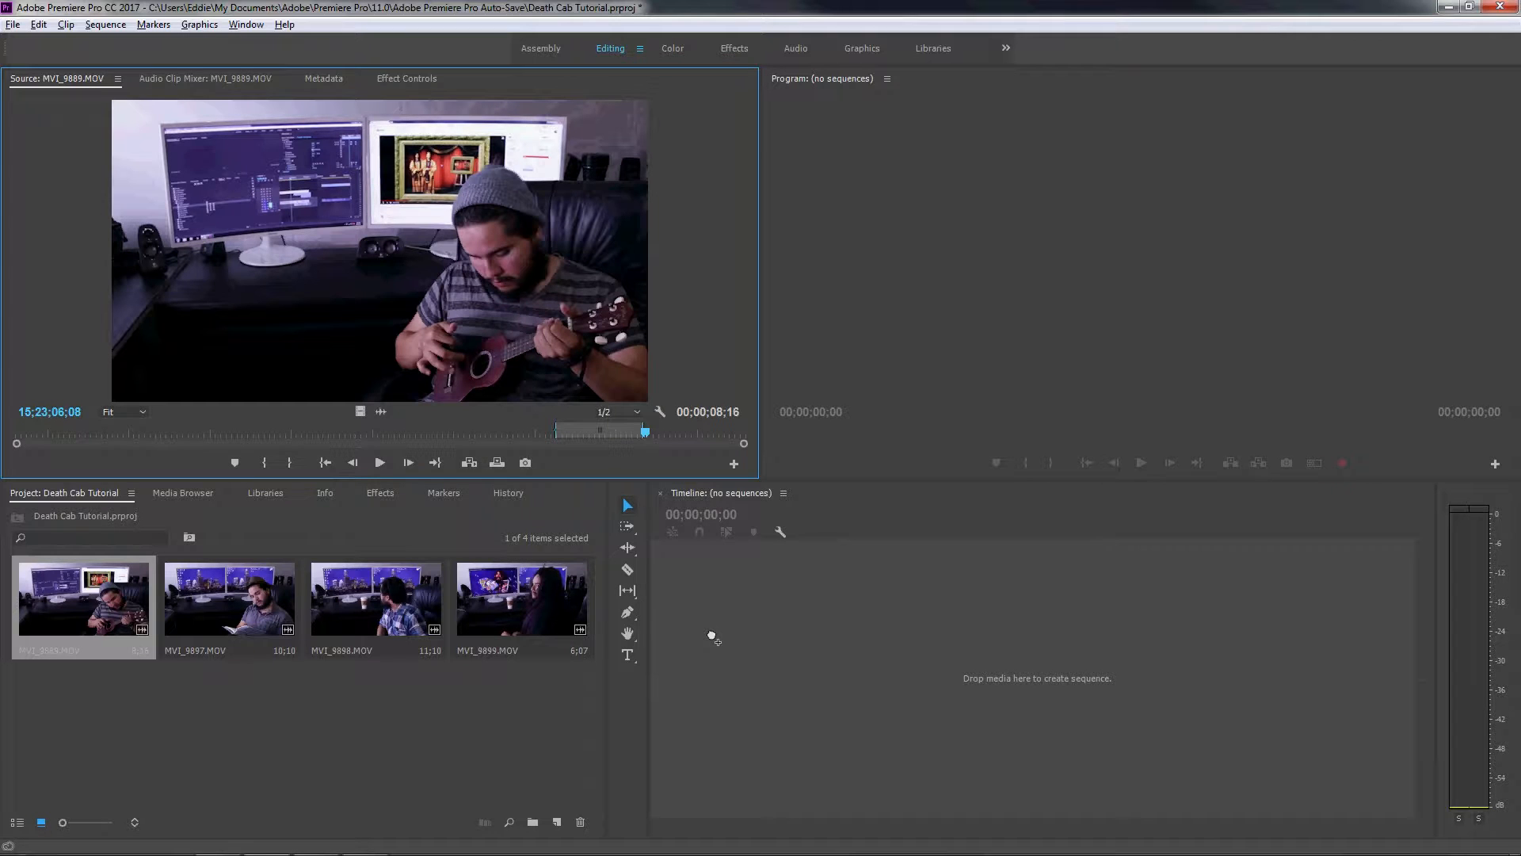
left_click_drag(712, 636, 715, 640)
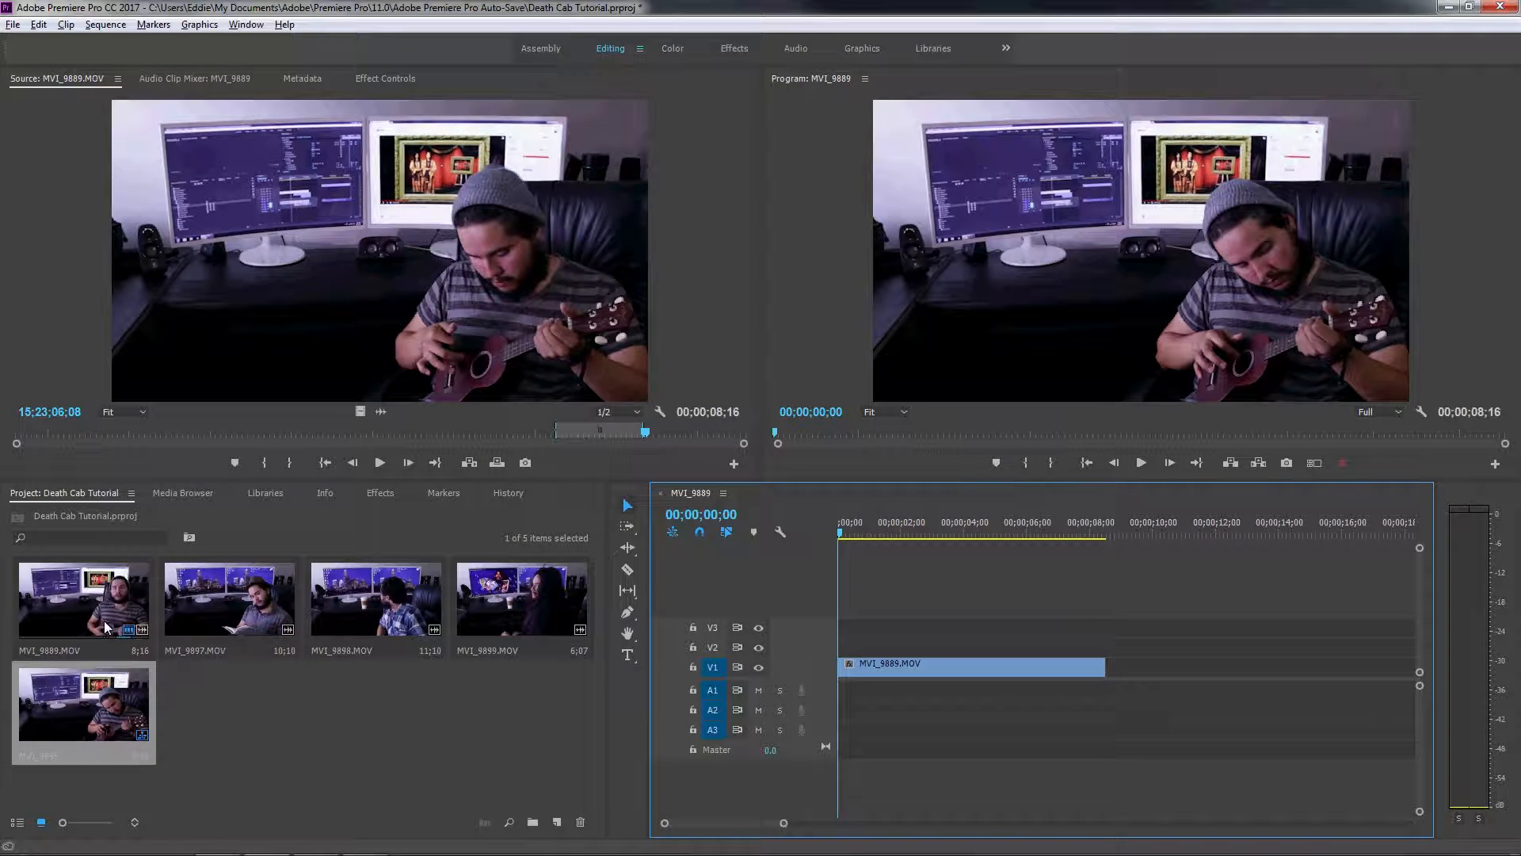
Step: Stack the MVI_9897, MVI_9898 and MVI_9899 clips on tracks V2, V3 and V4 above MVI_9889, with staggered start times
left_click(230, 599)
left_click_drag(358, 294, 352, 306)
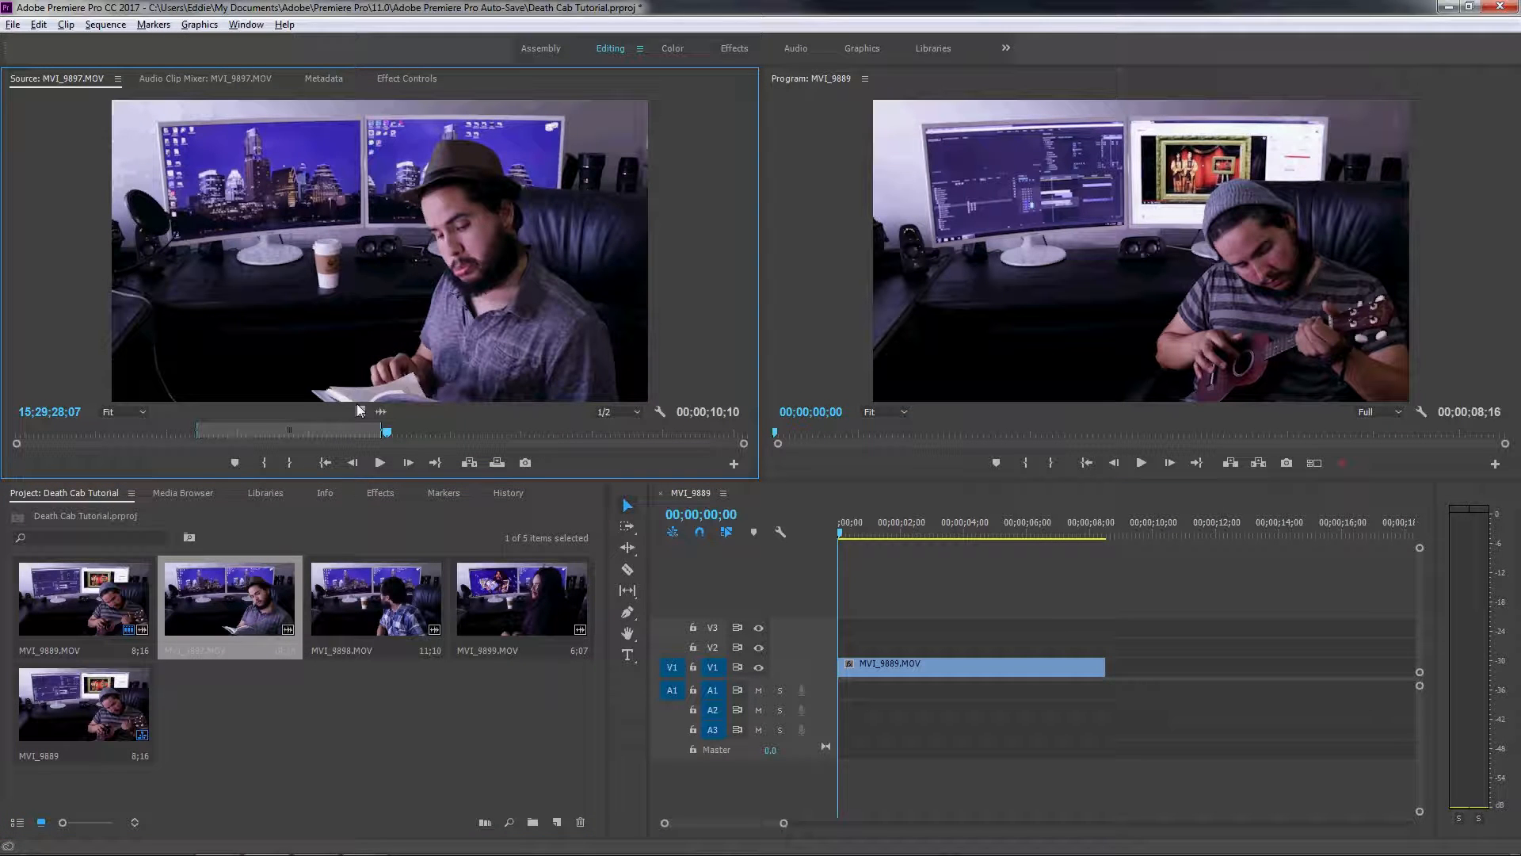
left_click_drag(361, 412, 829, 640)
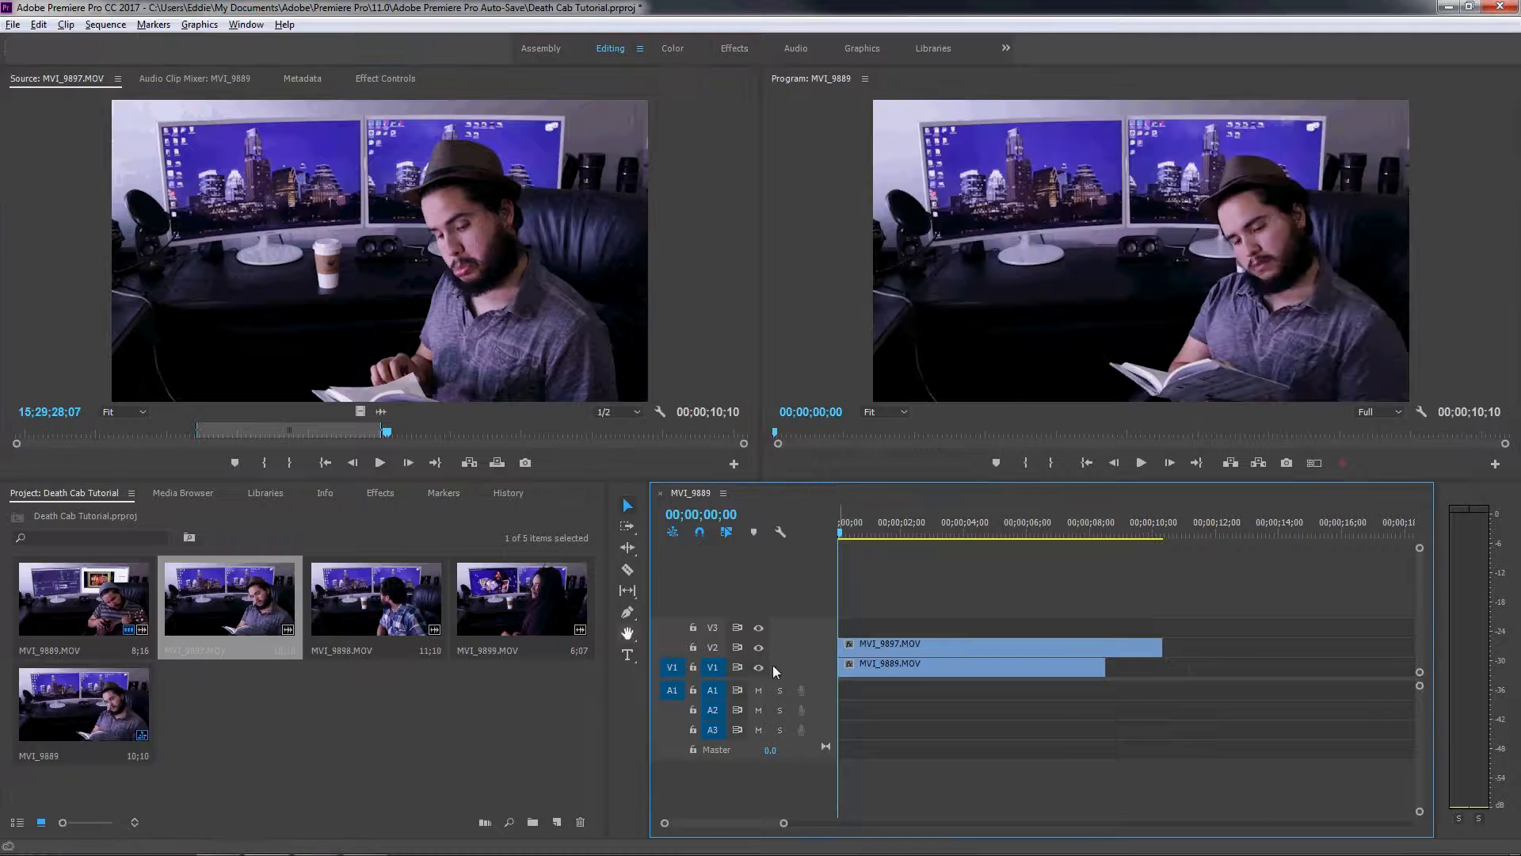
left_click_drag(368, 613, 818, 638)
left_click_drag(481, 607, 995, 669)
Step: Turn on Position and Scale keyframing for the MVI_9899 clip at the start of the sequence
left_click(886, 613)
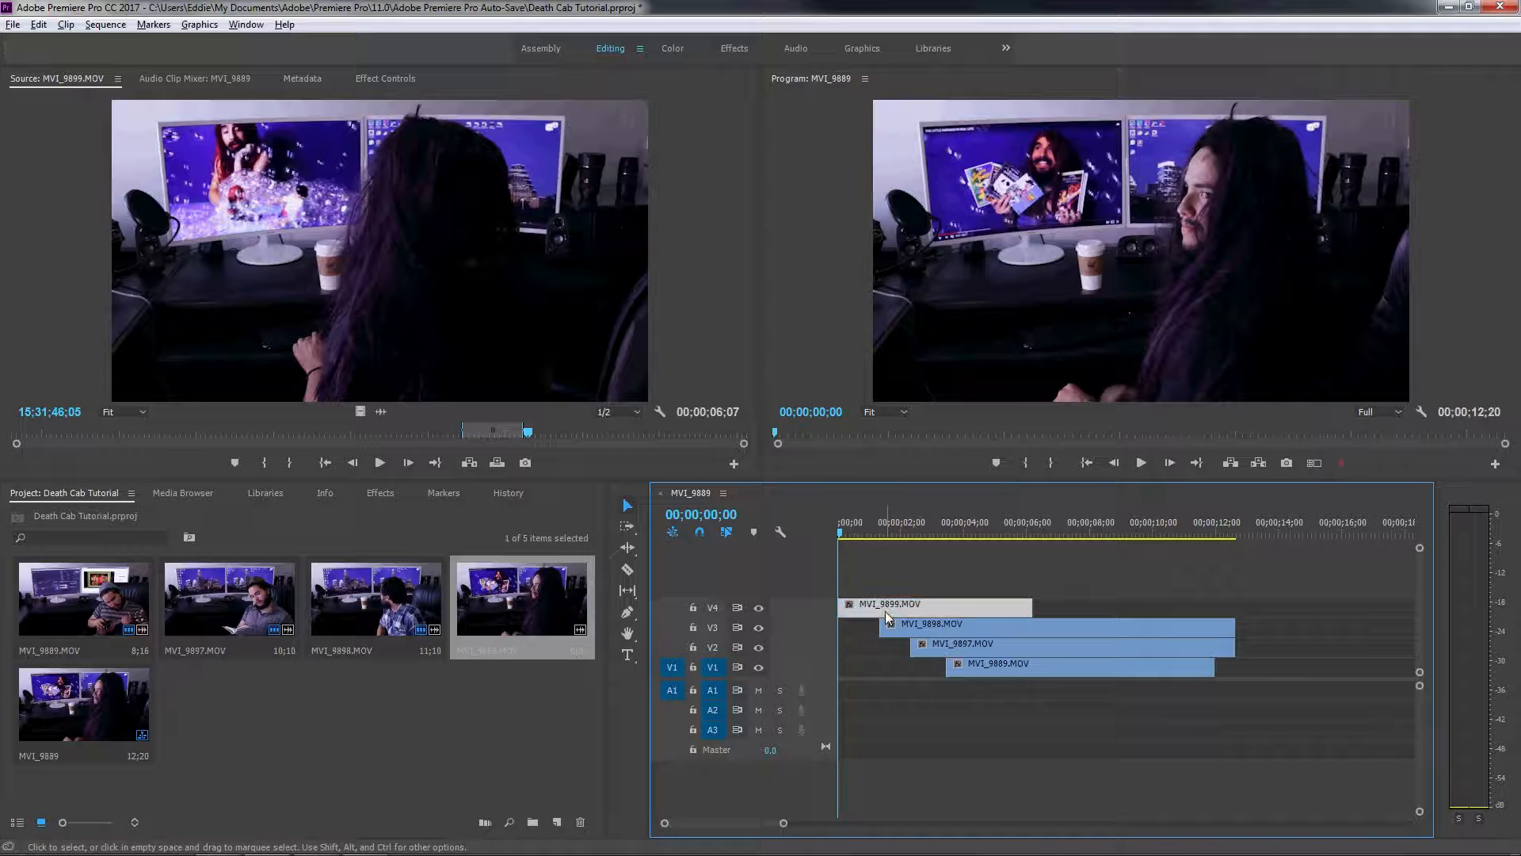
left_click(395, 81)
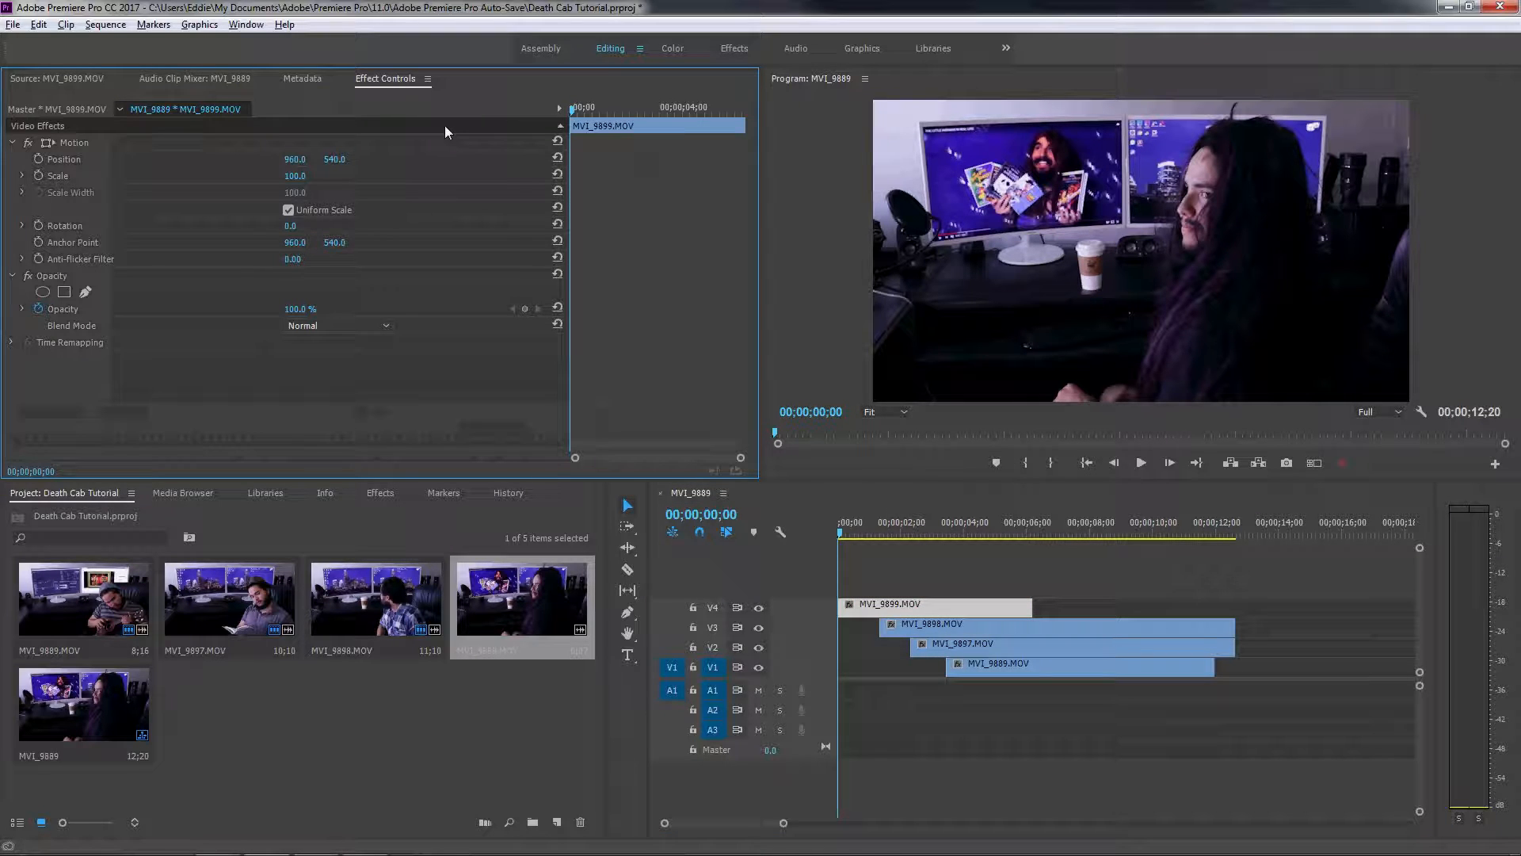
left_click(38, 159)
left_click(39, 175)
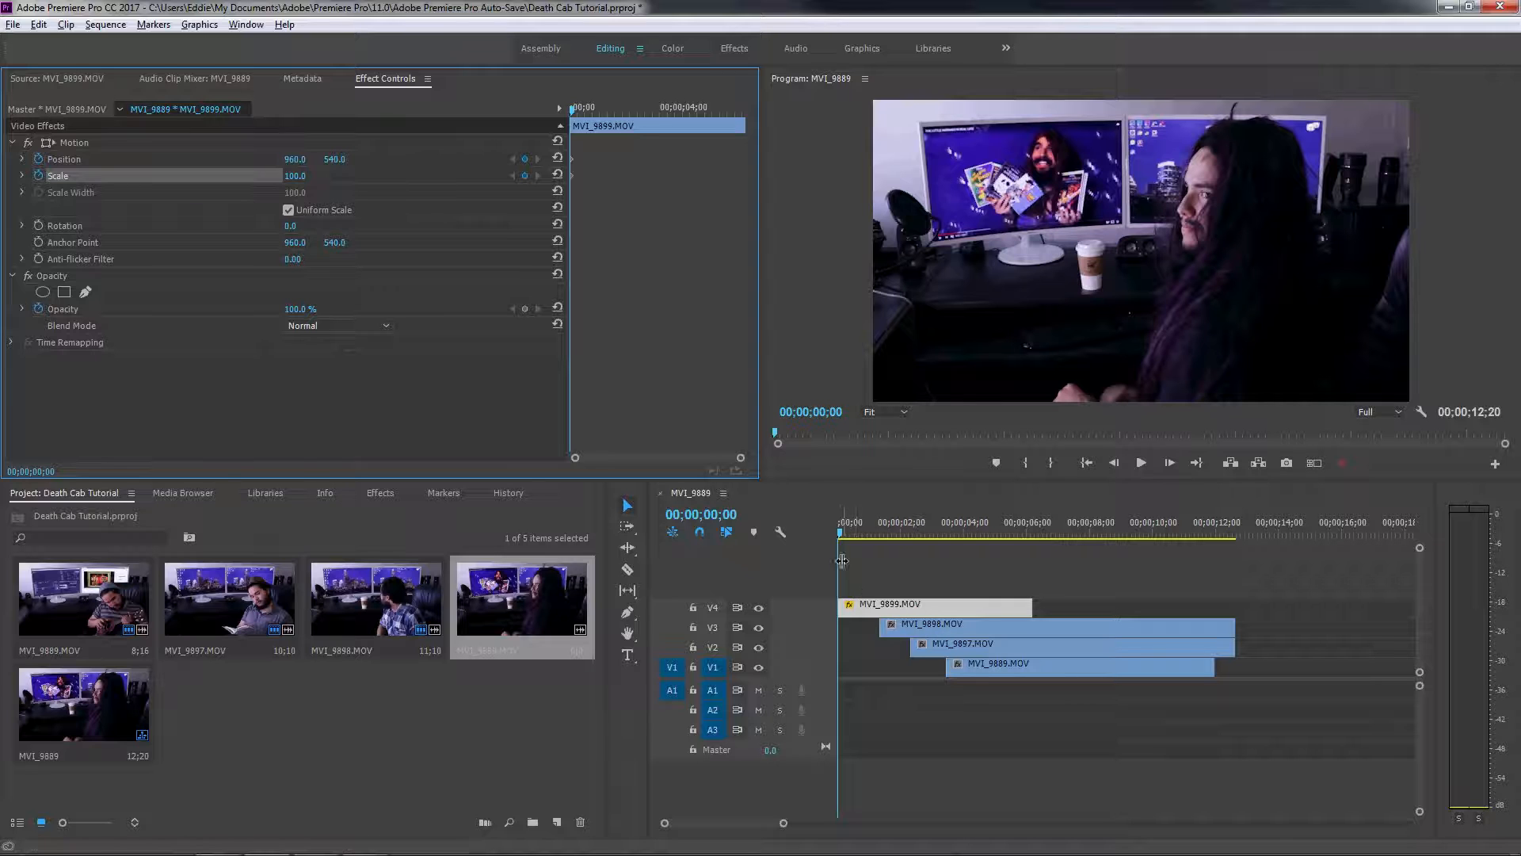
Step: Add Position and Scale keyframes to MVI_9899 at 00;00;01;10, where the MVI_9898 clip begins
key("space")
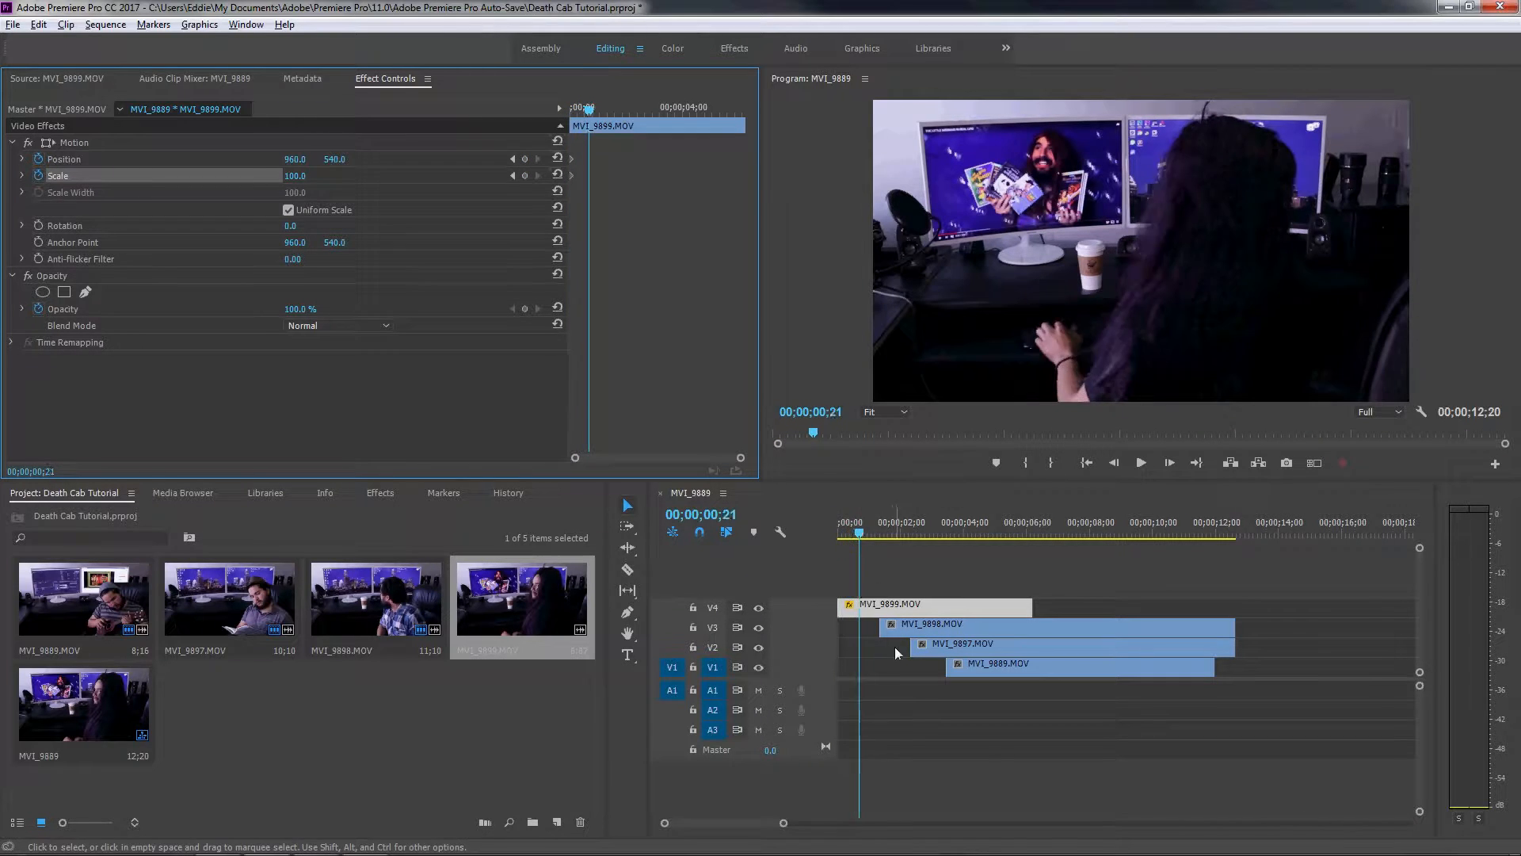
key("space")
left_click_drag(783, 824, 739, 824)
key("Right")
key("Right")
key("Right")
key("Right")
key("Left")
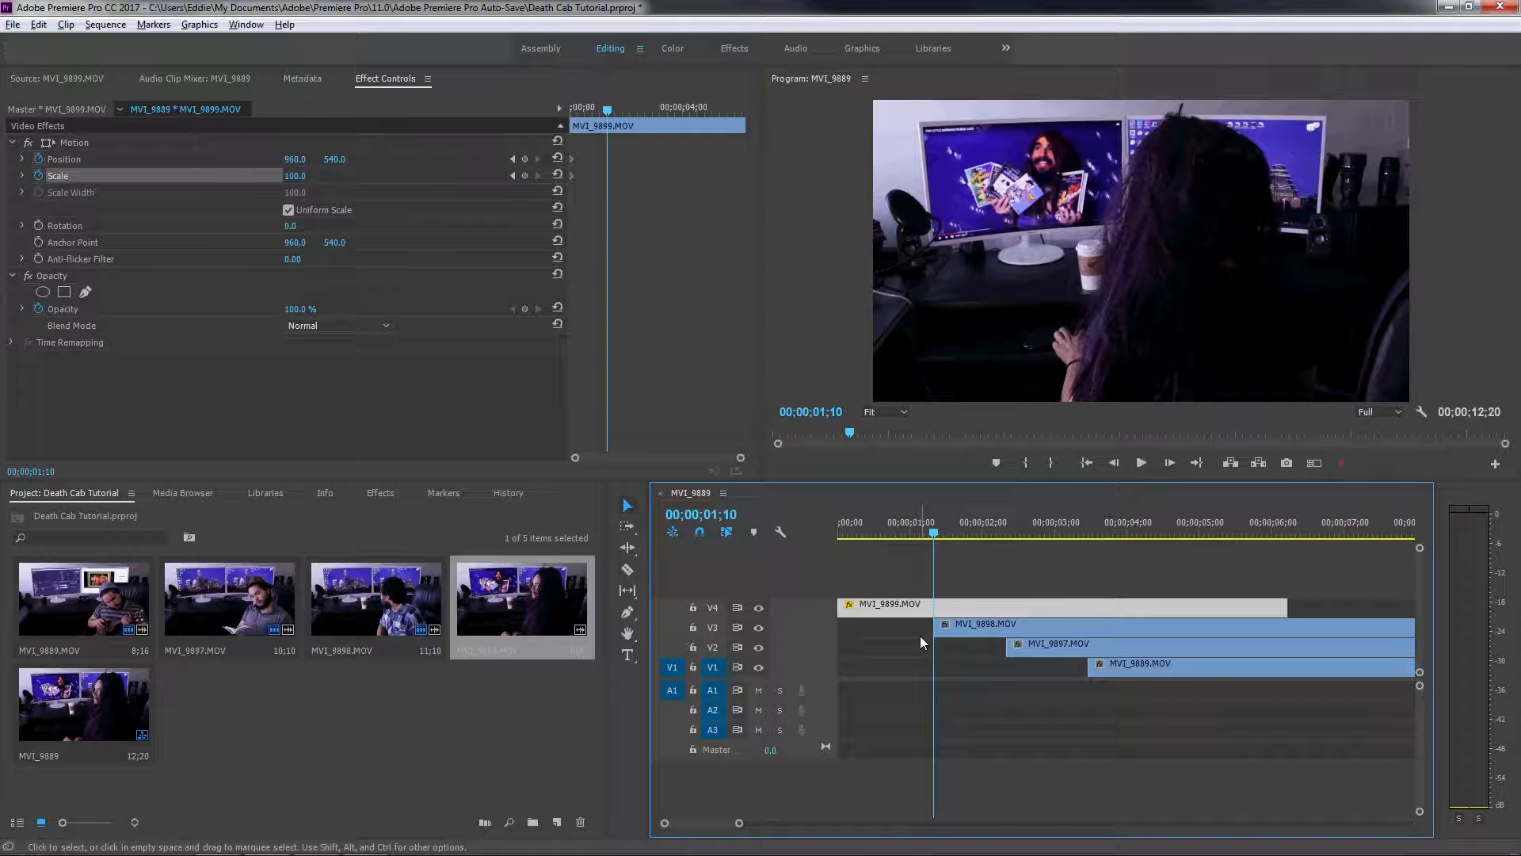
left_click(525, 158)
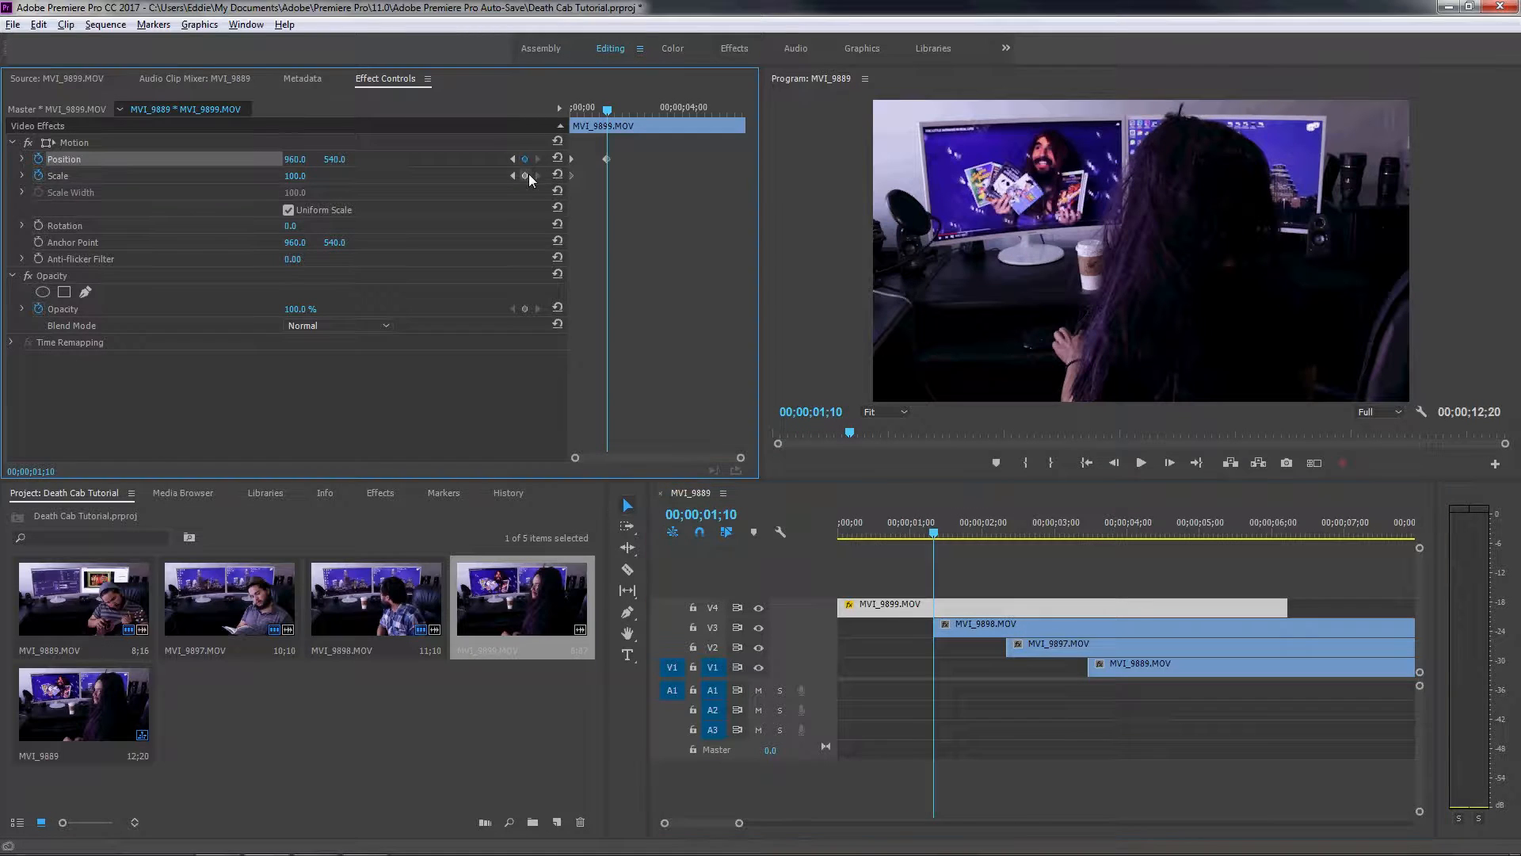
left_click(526, 175)
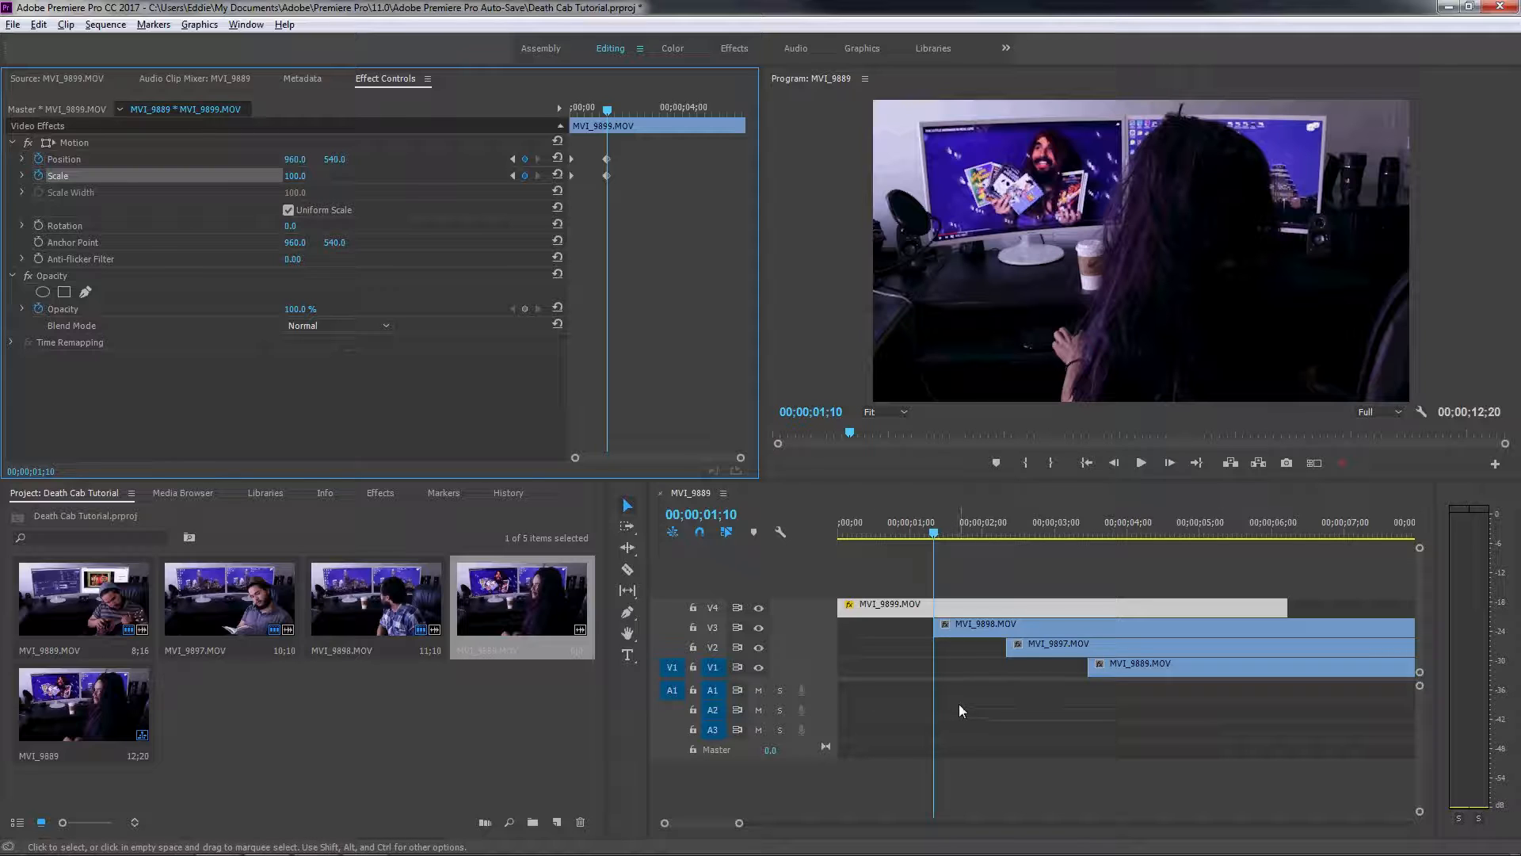
Step: Scale the MVI_9899 clip down to 43 at 00;00;01;18
key("Right")
key("Right")
key("Right")
key("Right")
key("Right")
key("Right")
key("Right")
key("Right")
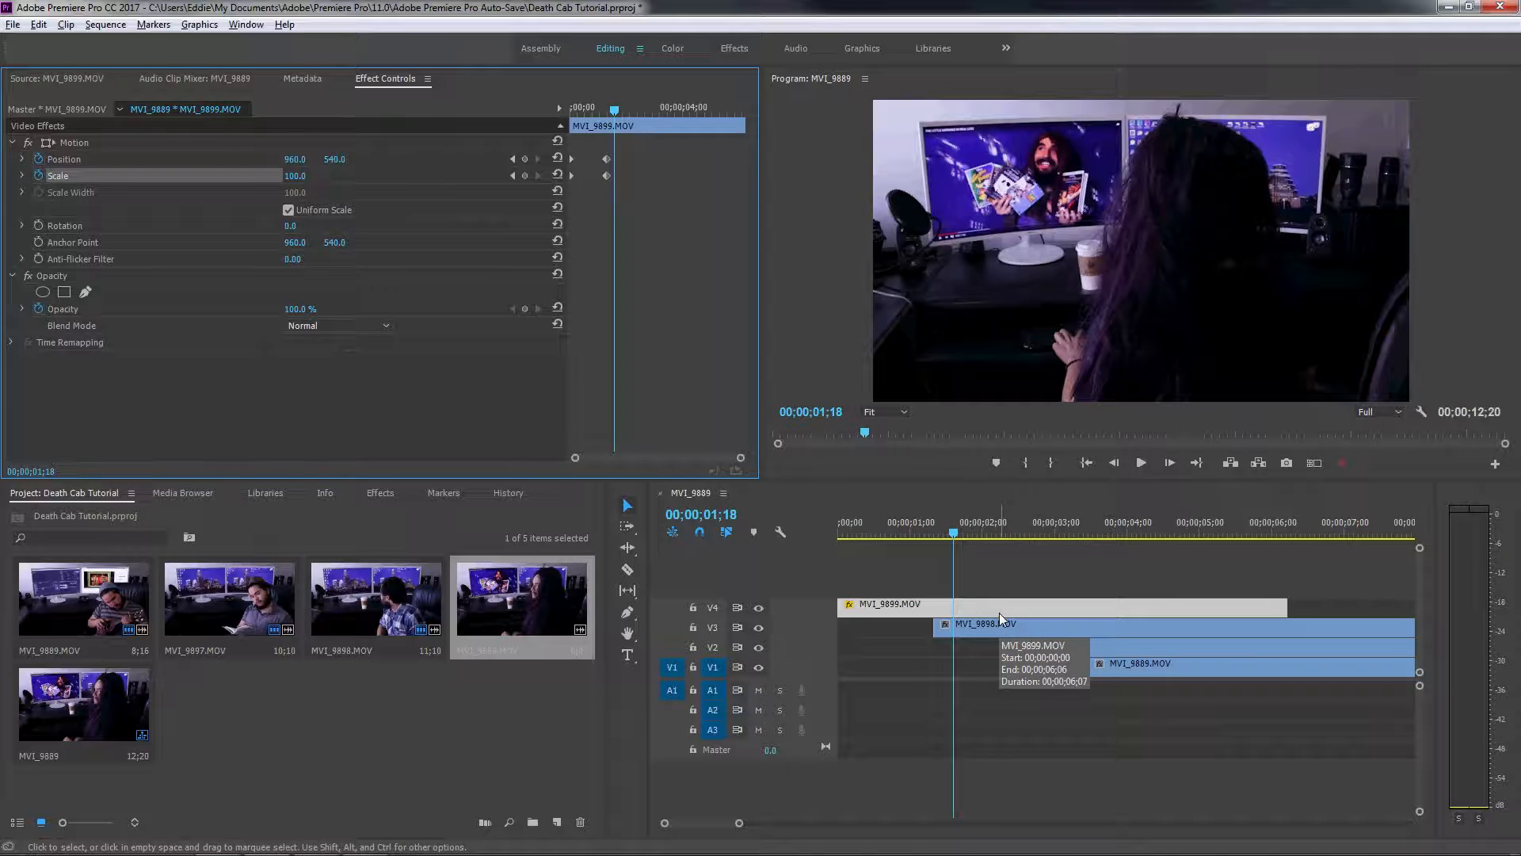
left_click(295, 175)
type("55")
key("Return")
mouse_move(292, 176)
left_mouse_down()
mouse_move(252, 176)
mouse_move(283, 176)
left_mouse_up()
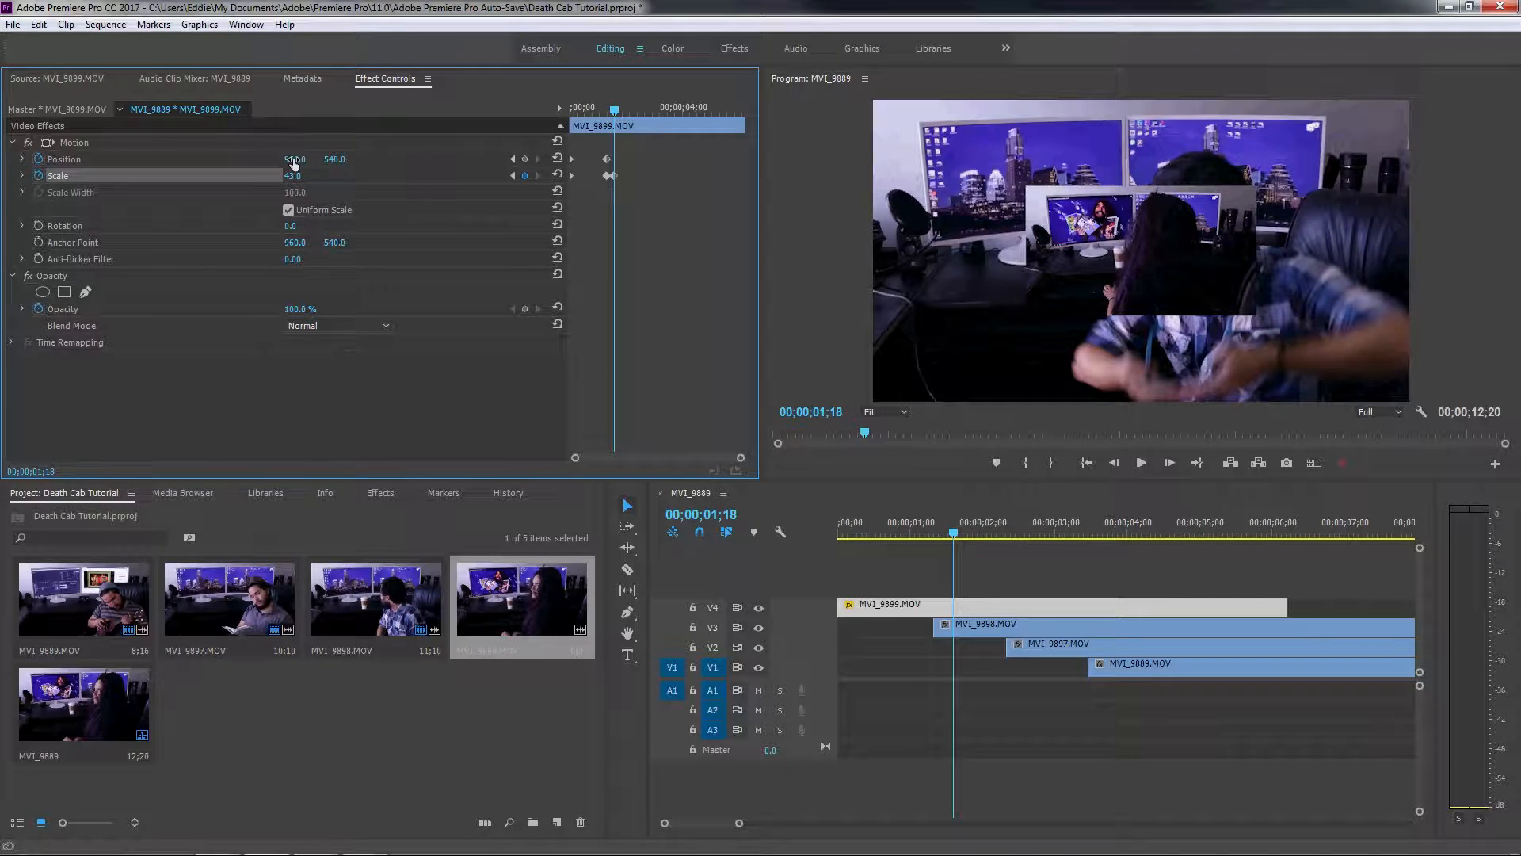
Step: Move the shrunken MVI_9899 picture over the left monitor in the shot below, at position 557.8, 282.0
mouse_move(293, 158)
left_mouse_down()
mouse_move(237, 159)
mouse_move(300, 161)
left_mouse_up()
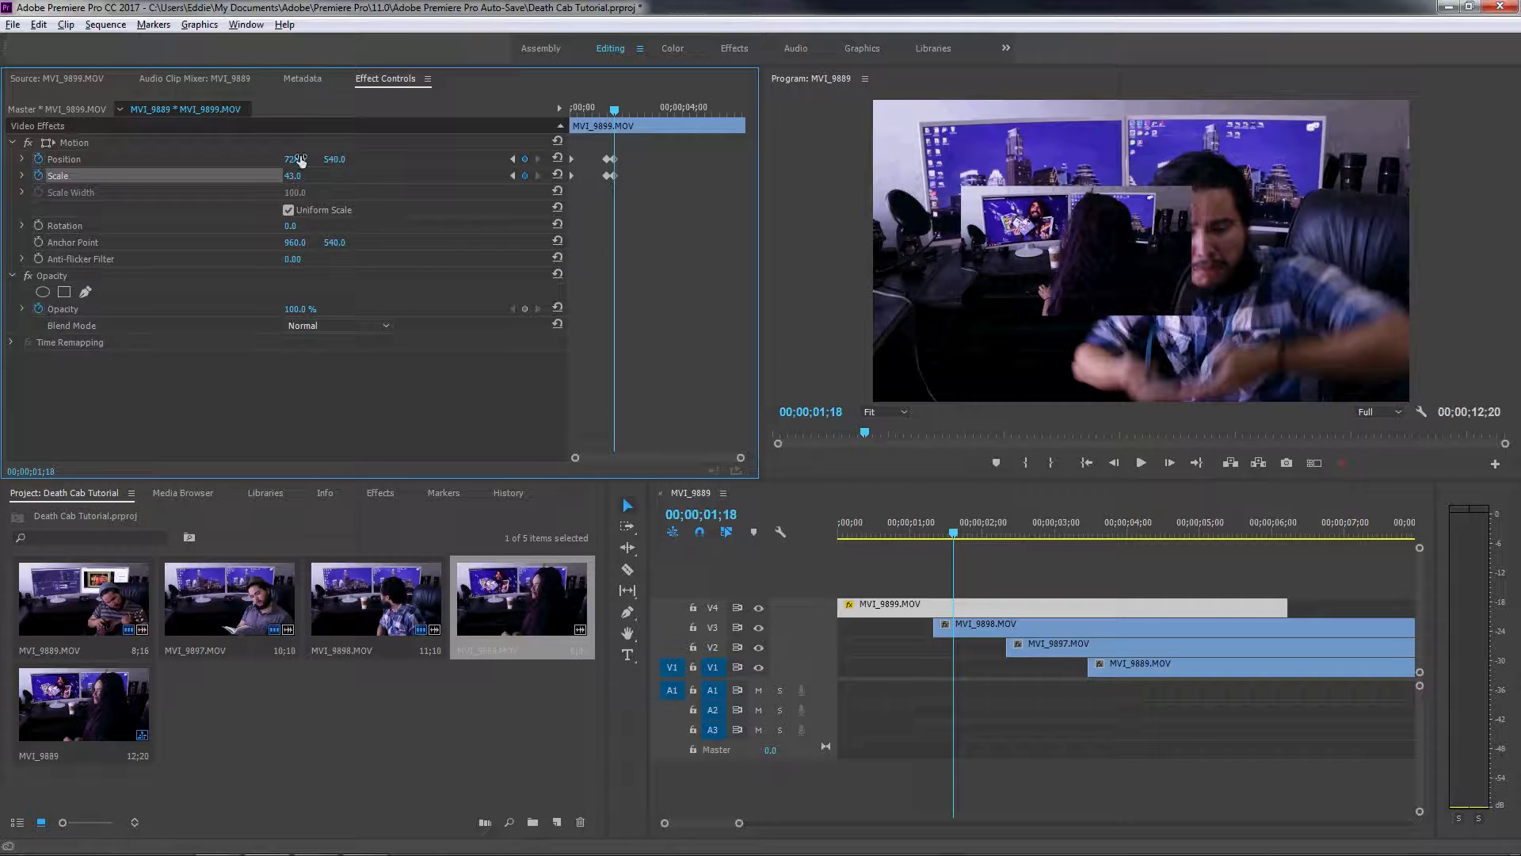
left_click(57, 160)
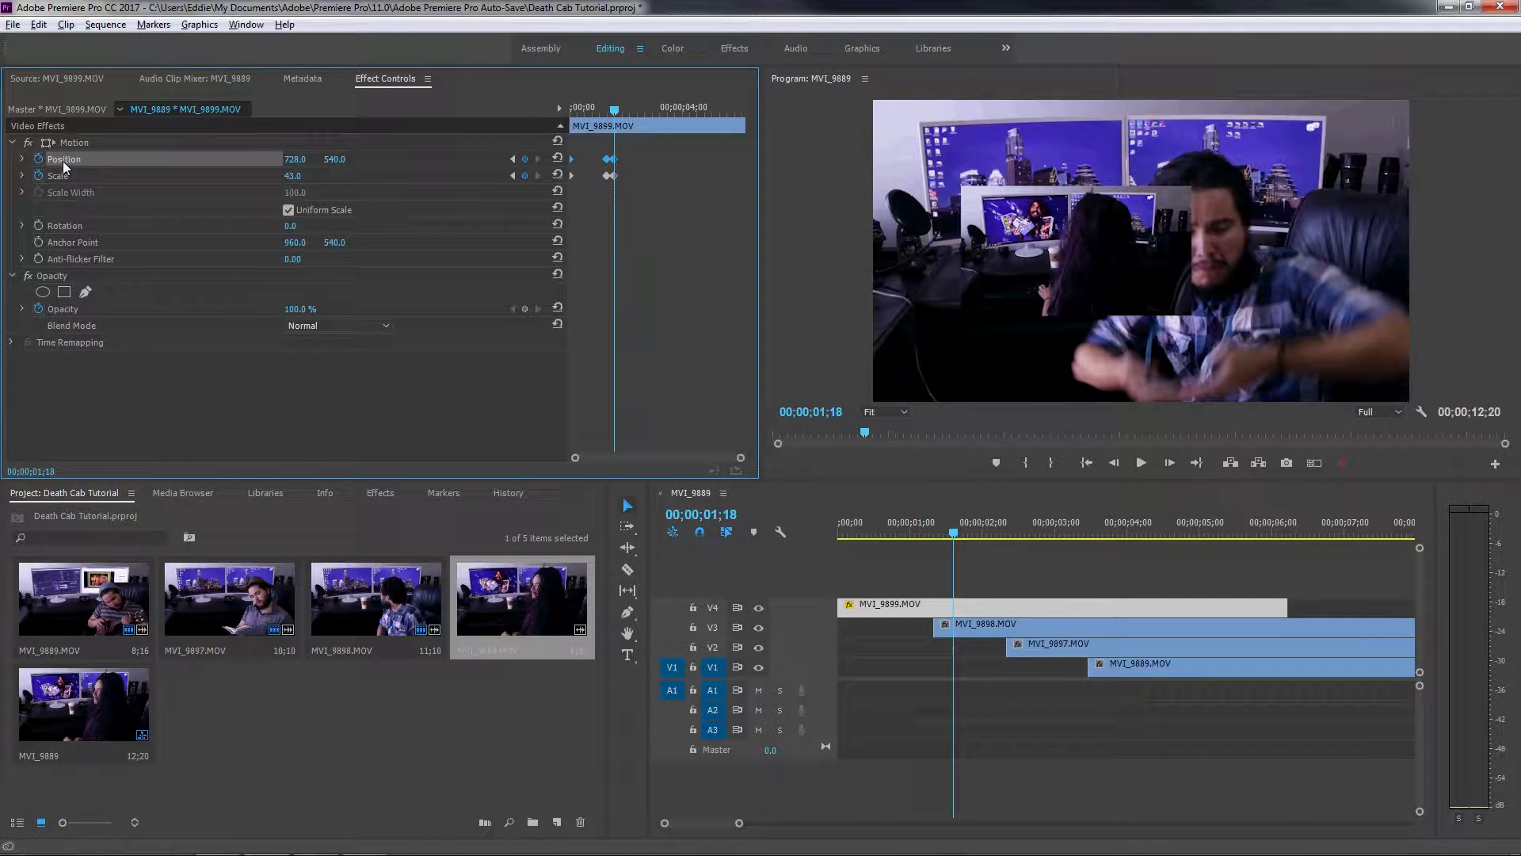
left_click_drag(1096, 278, 1049, 212)
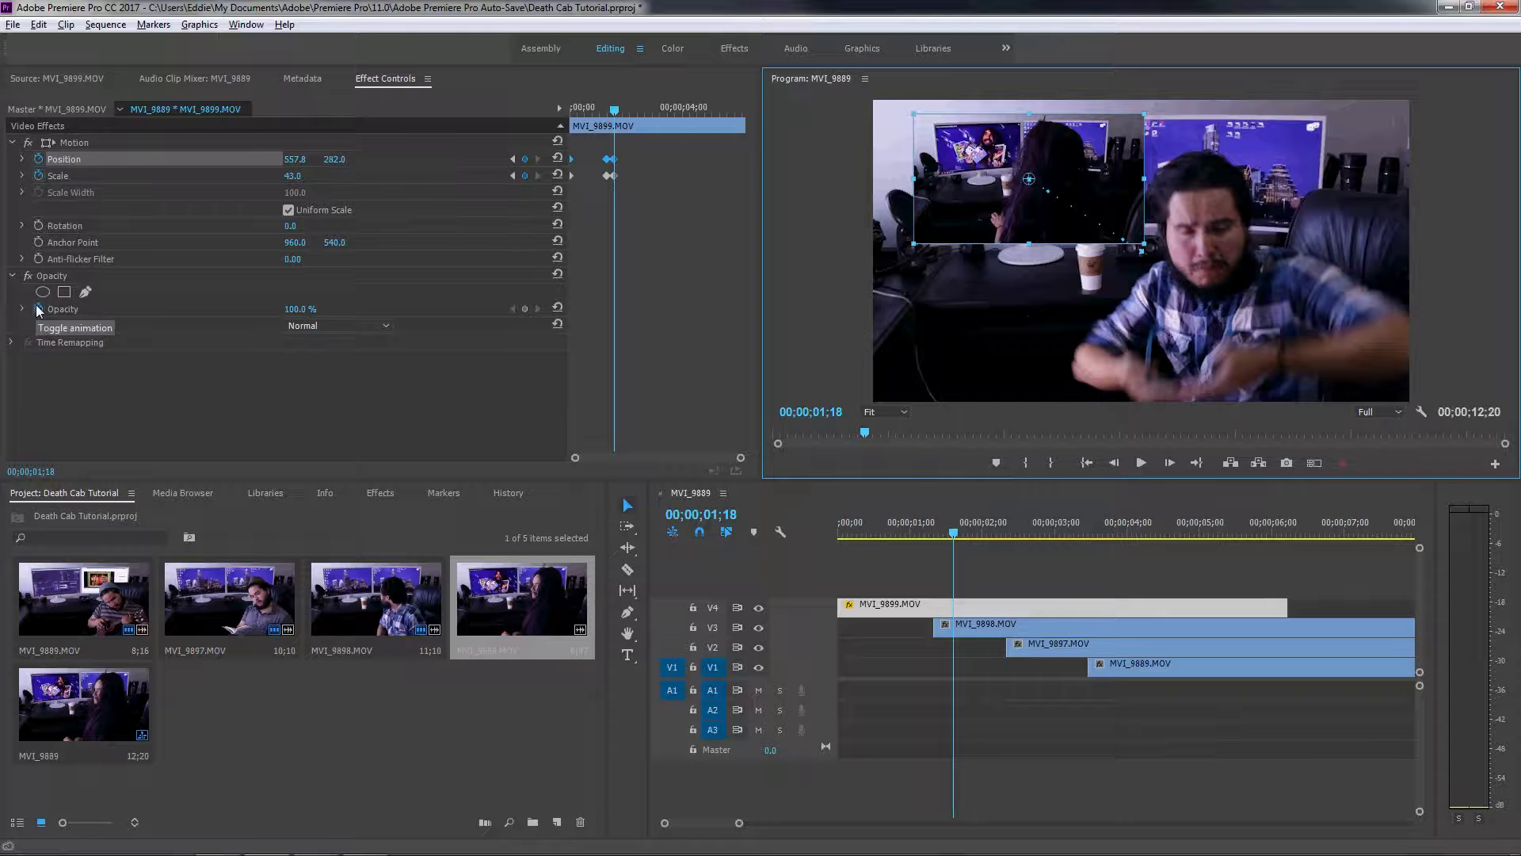
Step: Turn off Opacity keyframing, add a free-draw mask to MVI_9899 and lower the clip's opacity to 62%
left_click(85, 292)
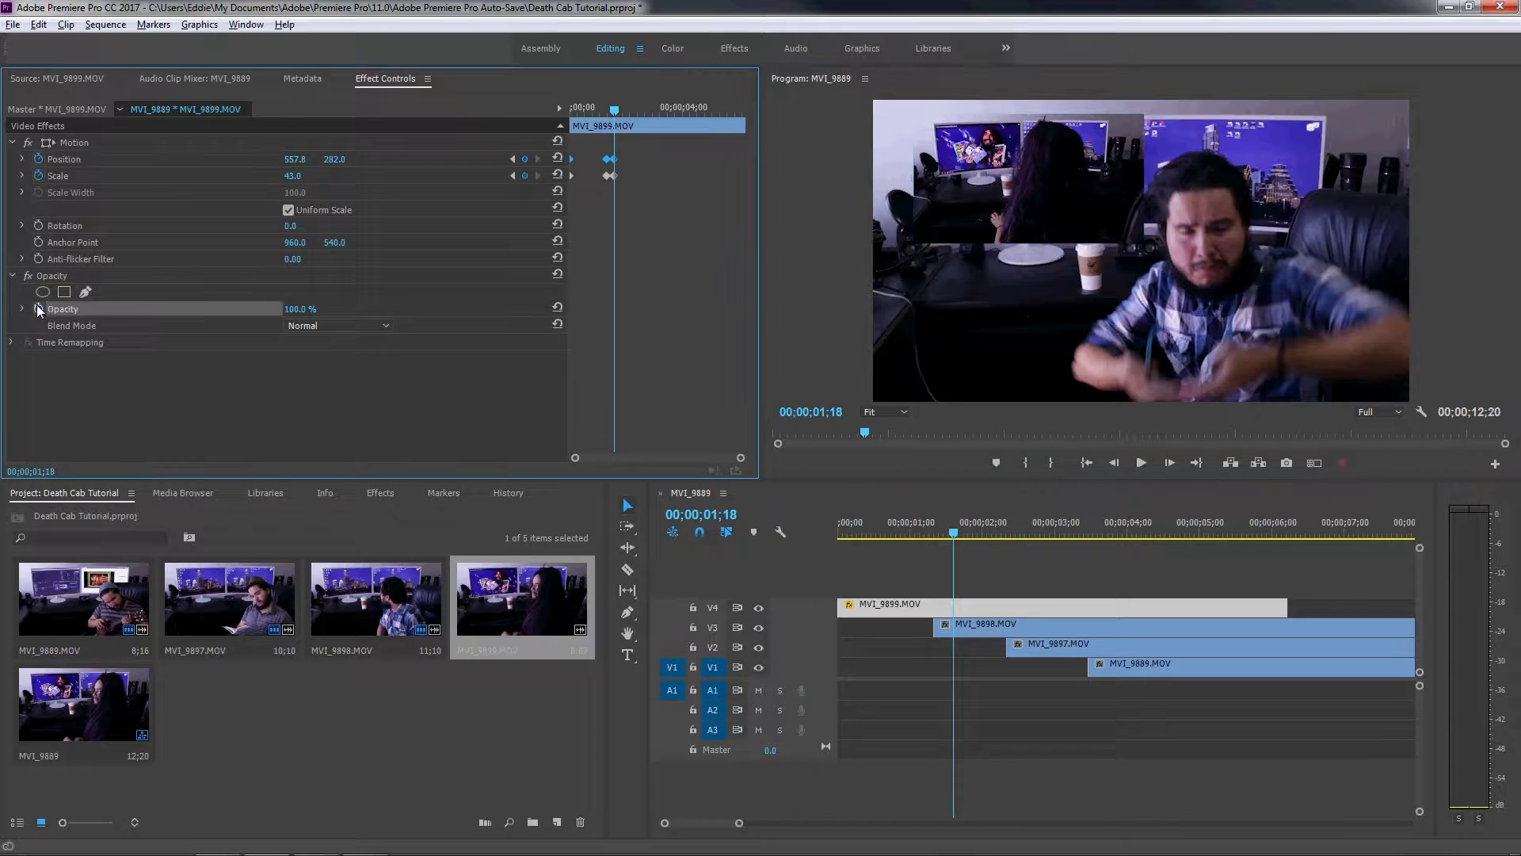
left_click(86, 292)
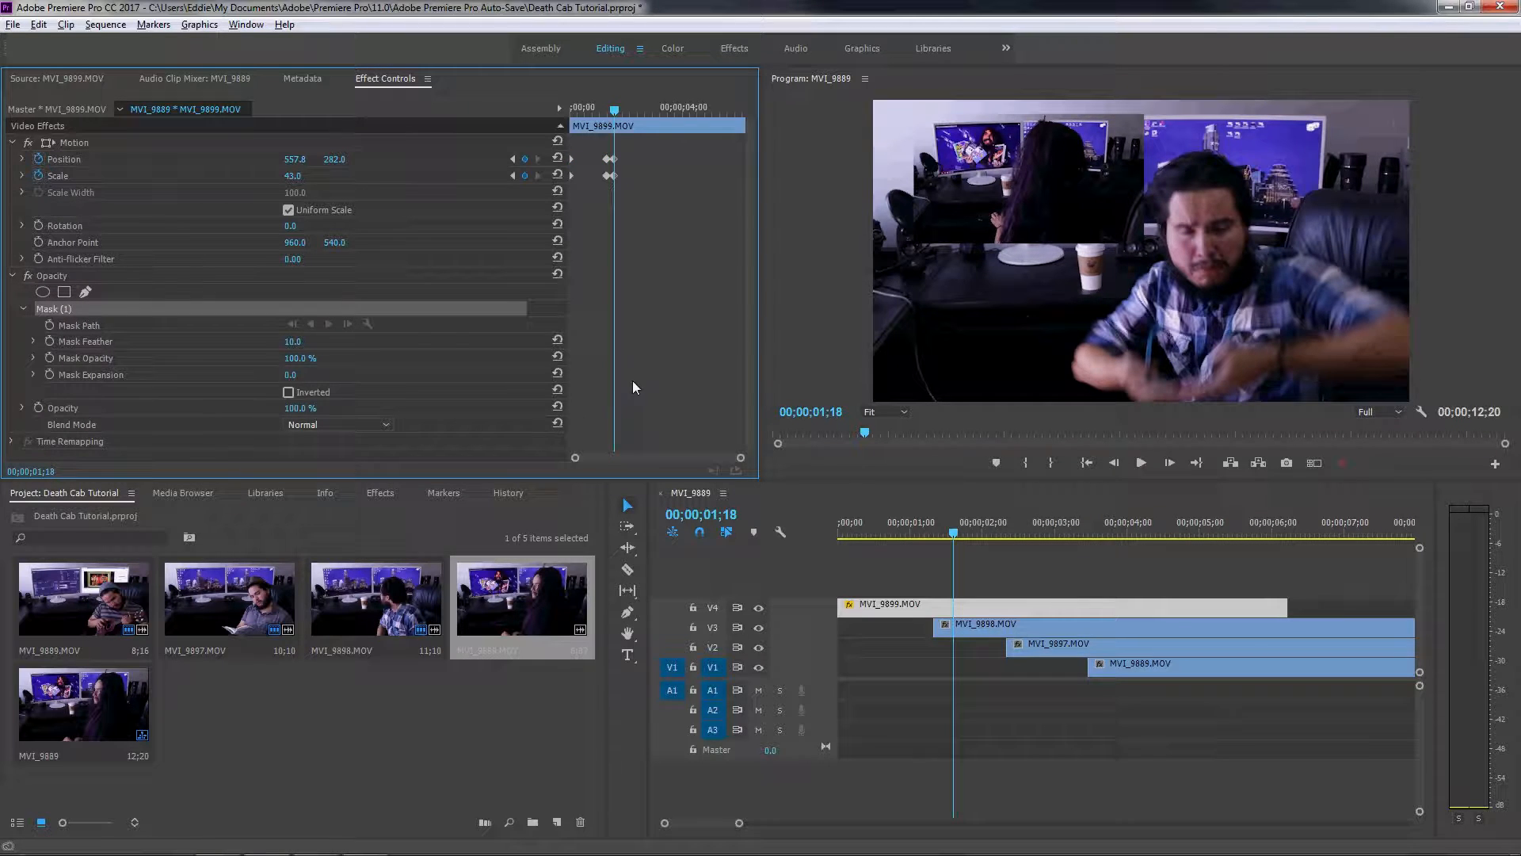
left_click_drag(297, 410, 267, 410)
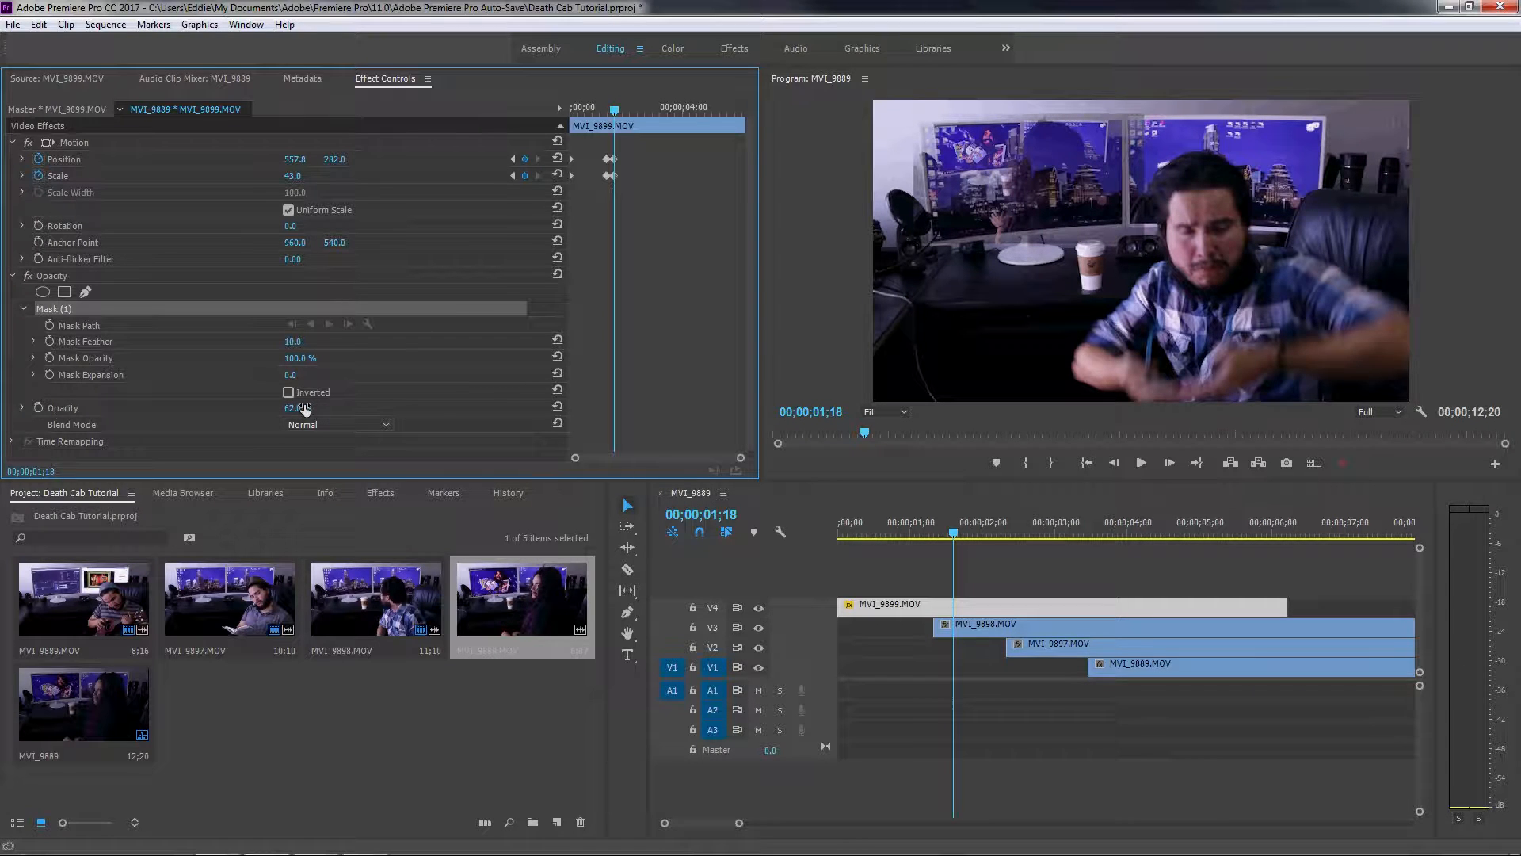
Step: Turn on keyframing for the mask's path, feather, opacity and expansion at 00;00;01;18
left_click(49, 326)
left_click(50, 340)
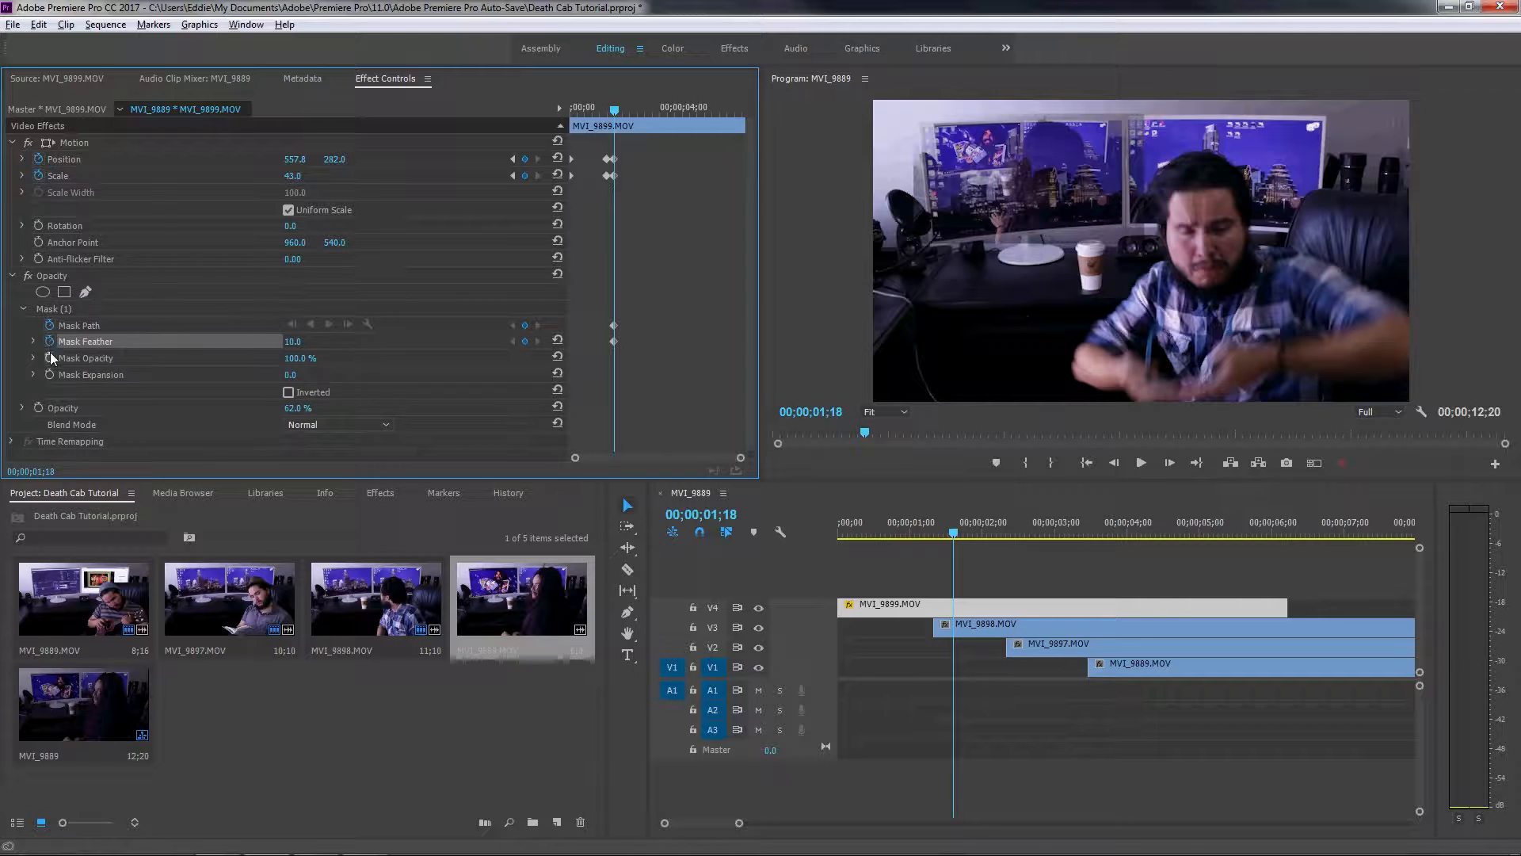
left_click(50, 357)
left_click(49, 374)
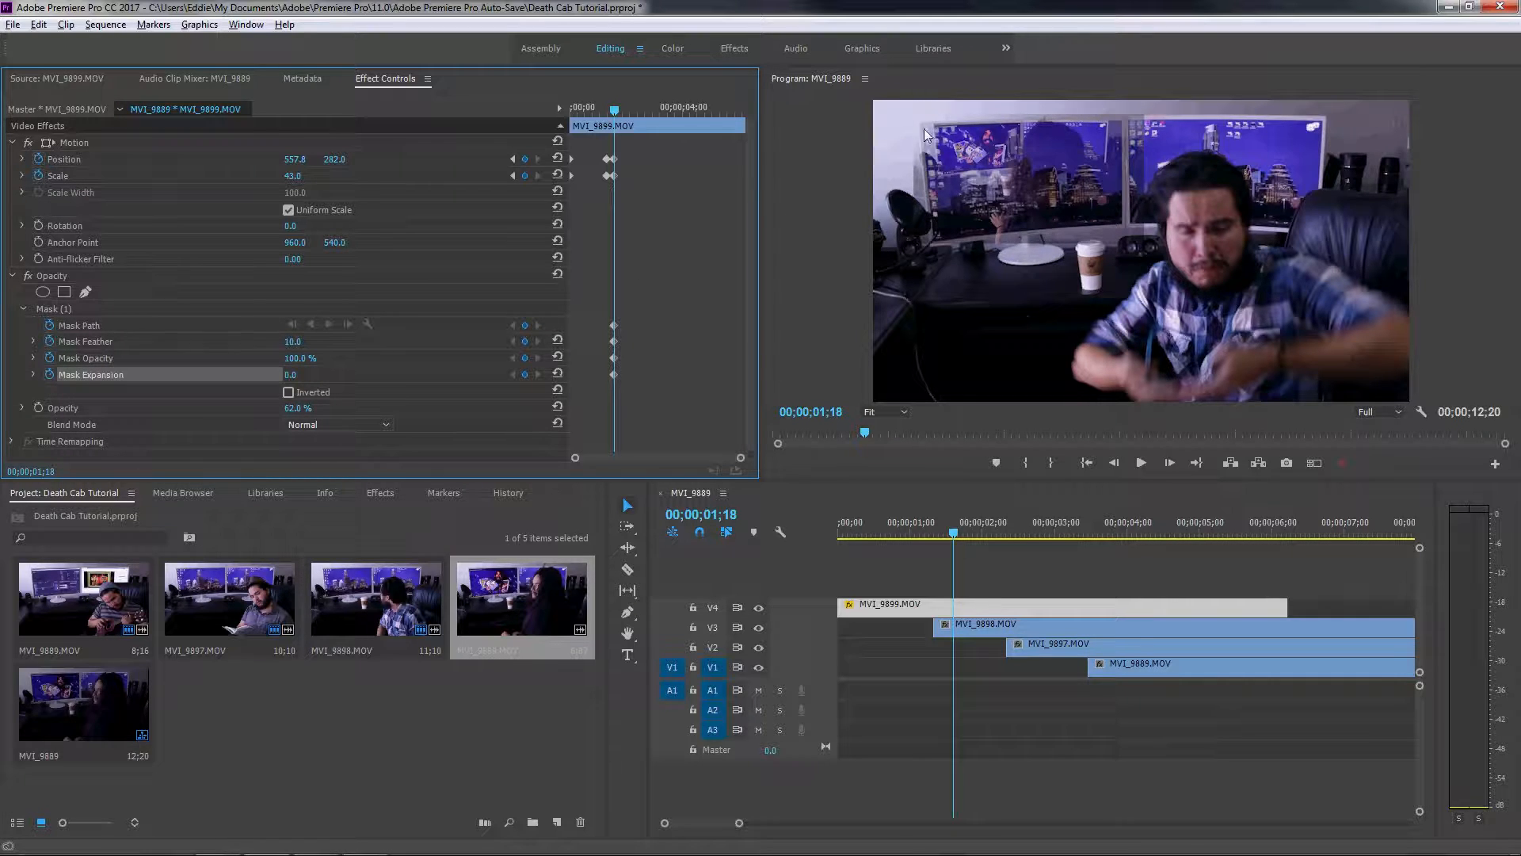
Step: Draw a closed five-point mask on MVI_9899 following the edges of the left monitor's screen
left_click(68, 310)
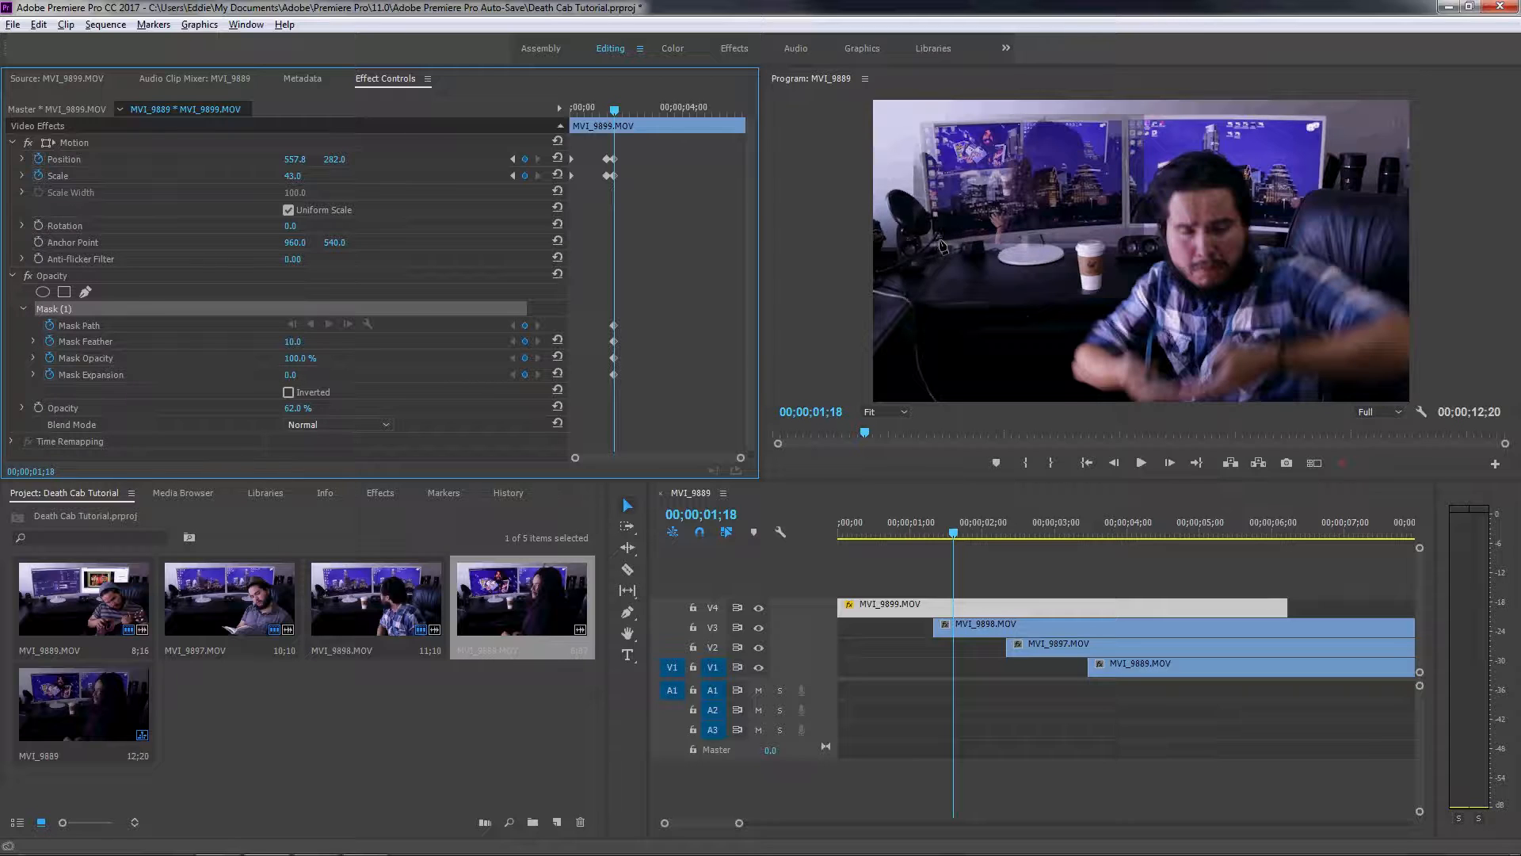
left_click(937, 240)
left_click(1026, 230)
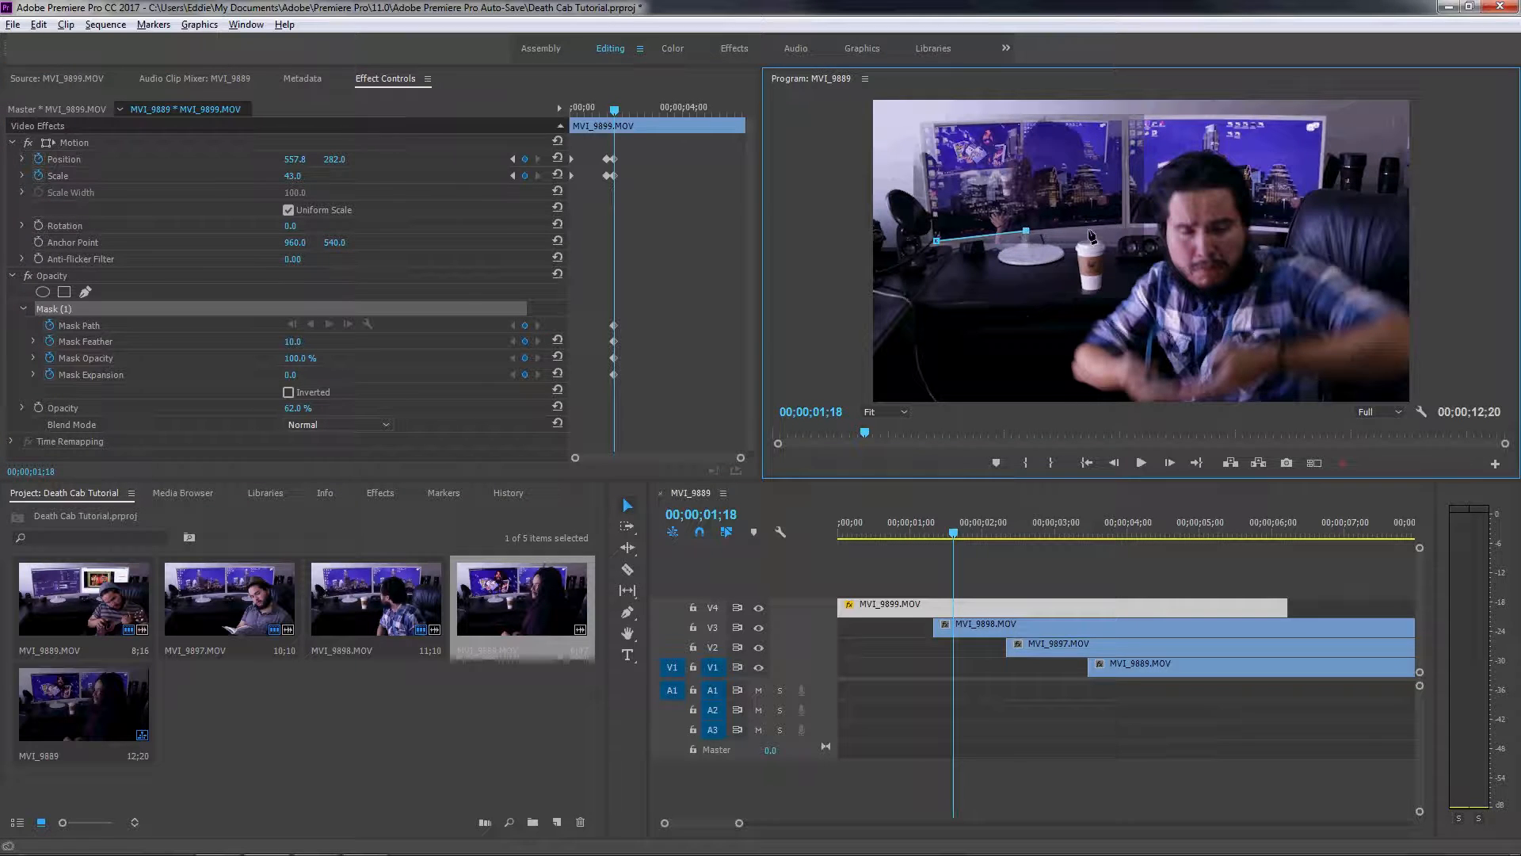
left_click(1122, 225)
left_click(1121, 125)
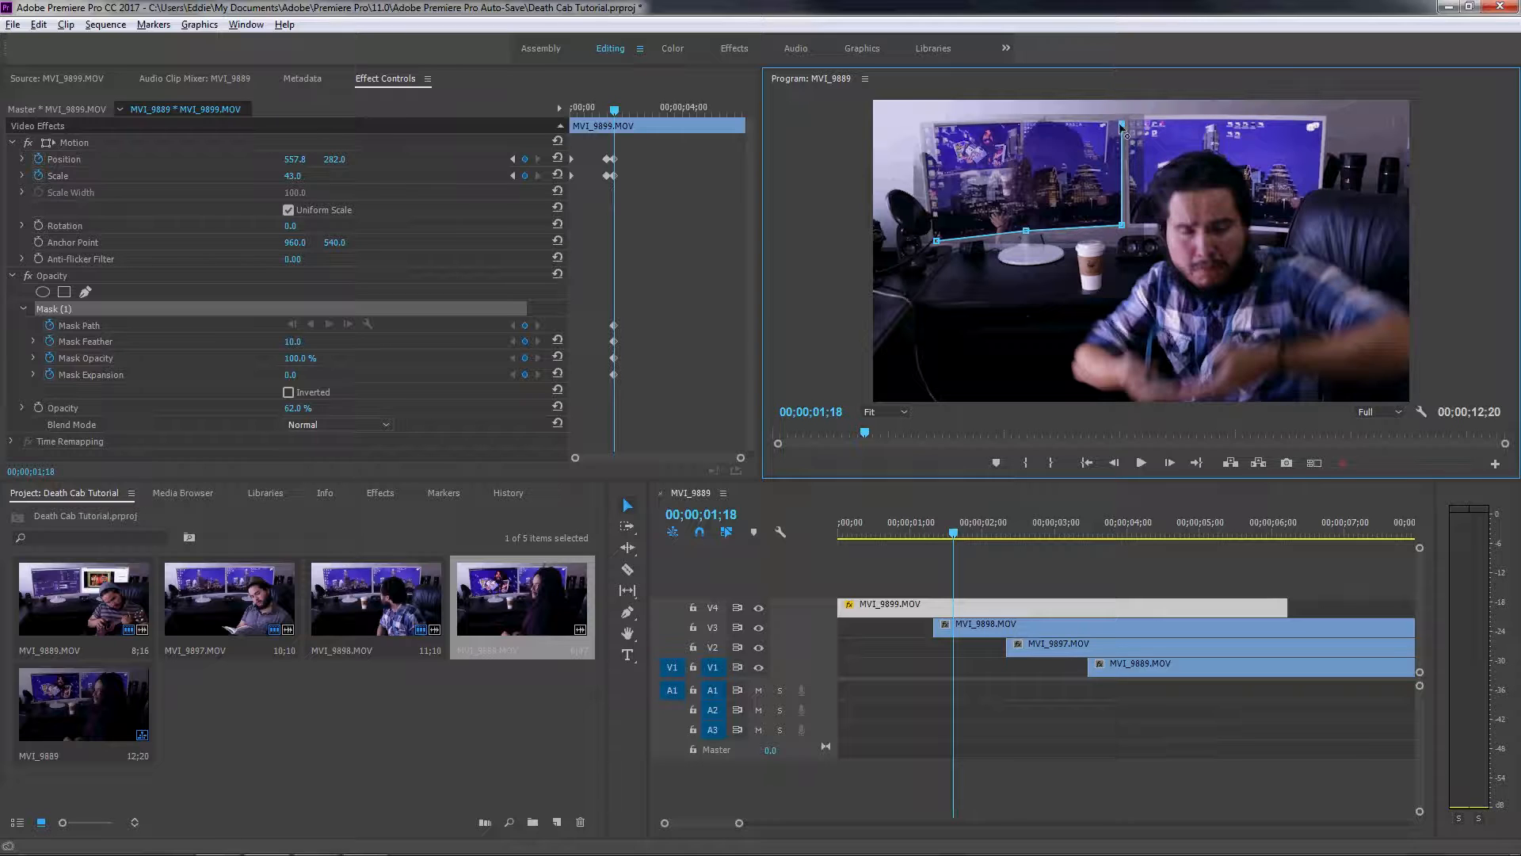
left_click(925, 127)
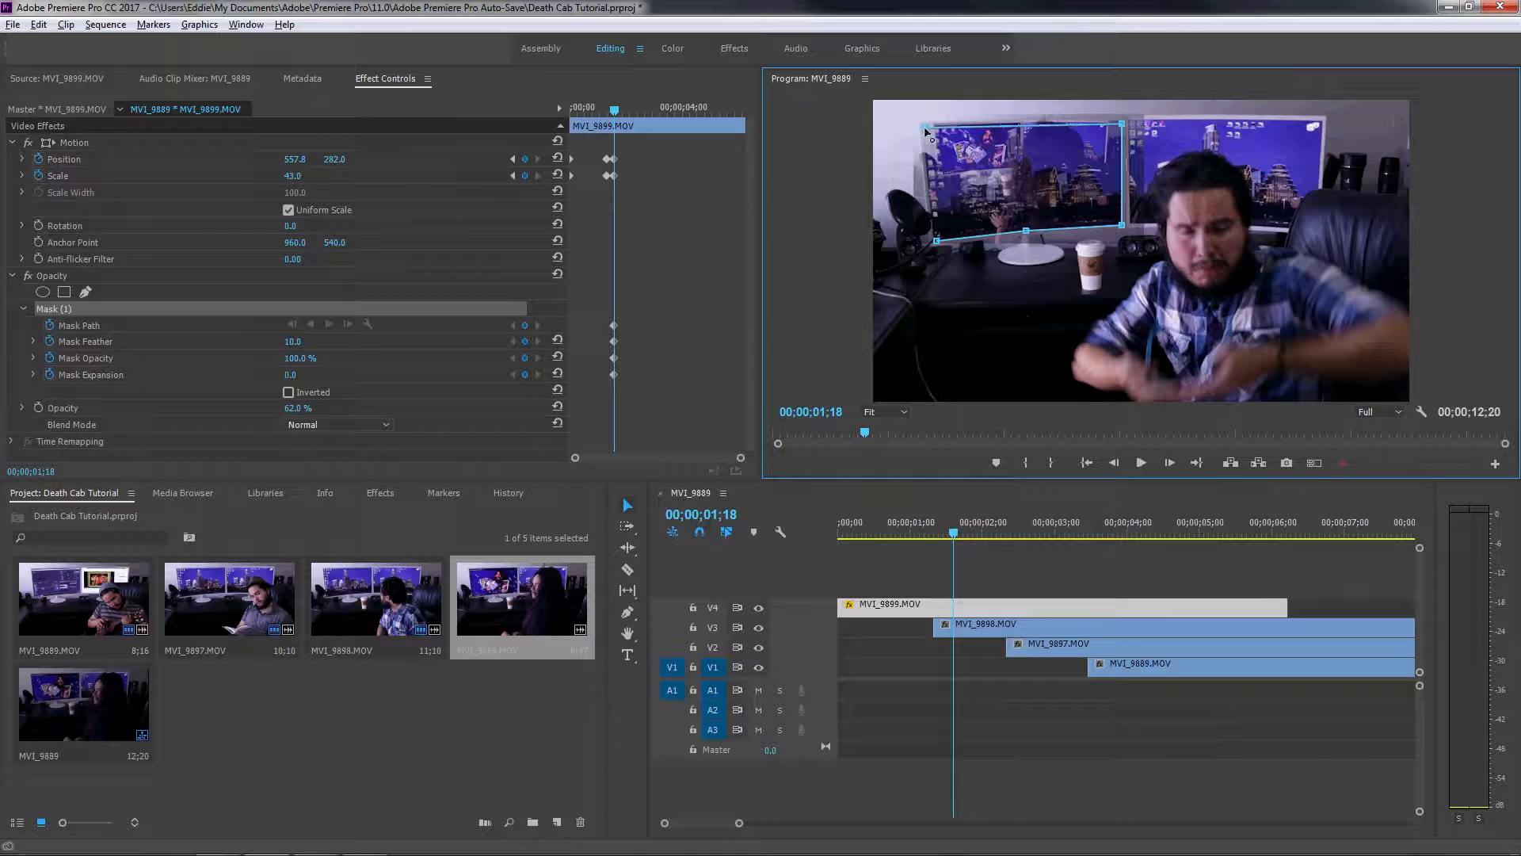
left_click(936, 241)
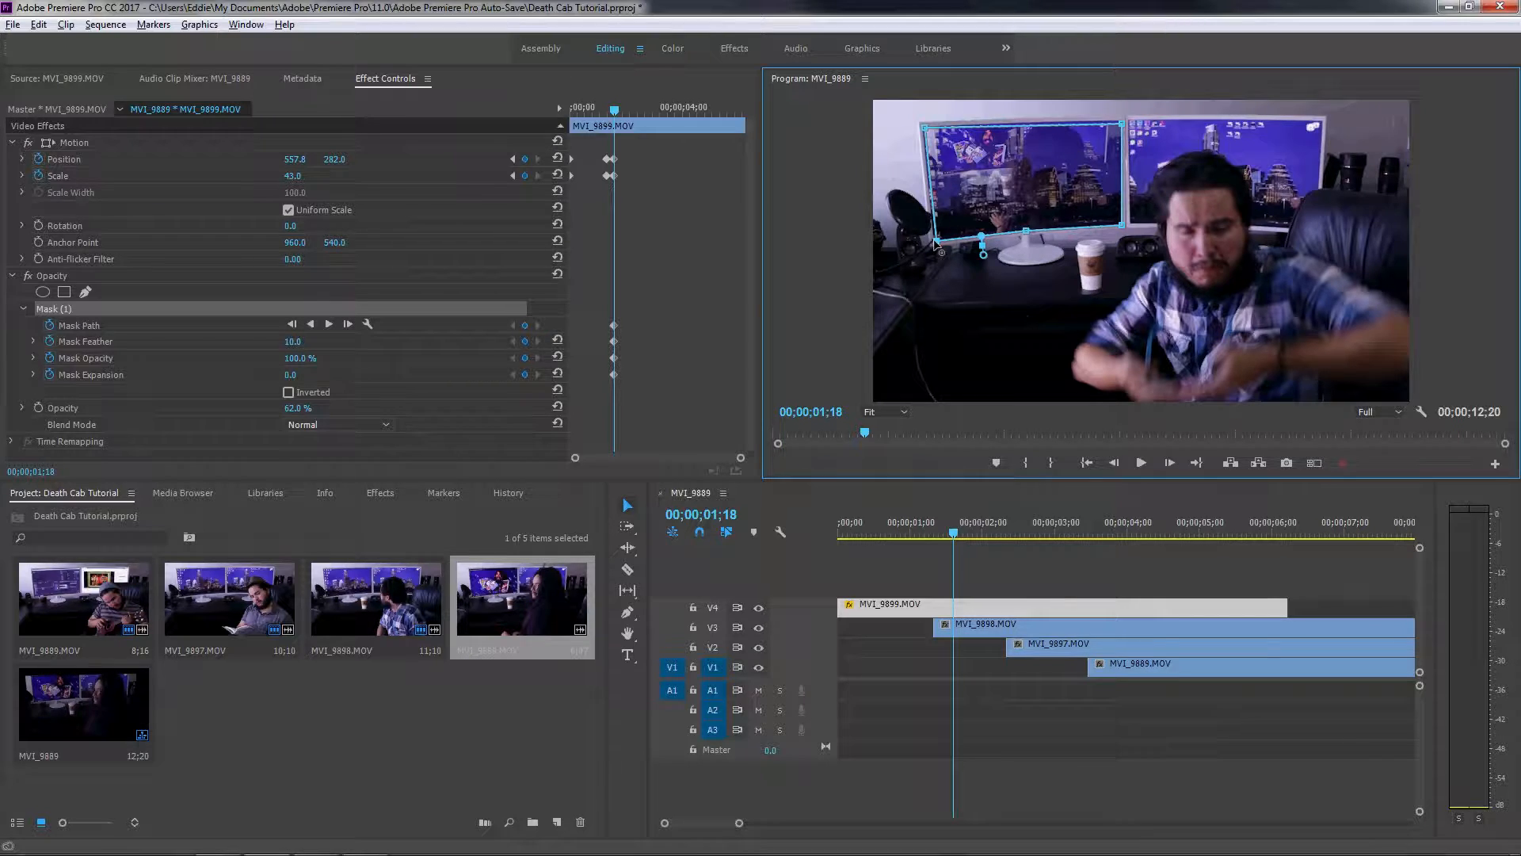
Step: Set the clip's opacity back to 100%, turn off Mask Feather keyframing and set the mask feather to 62
left_click_drag(292, 409, 333, 408)
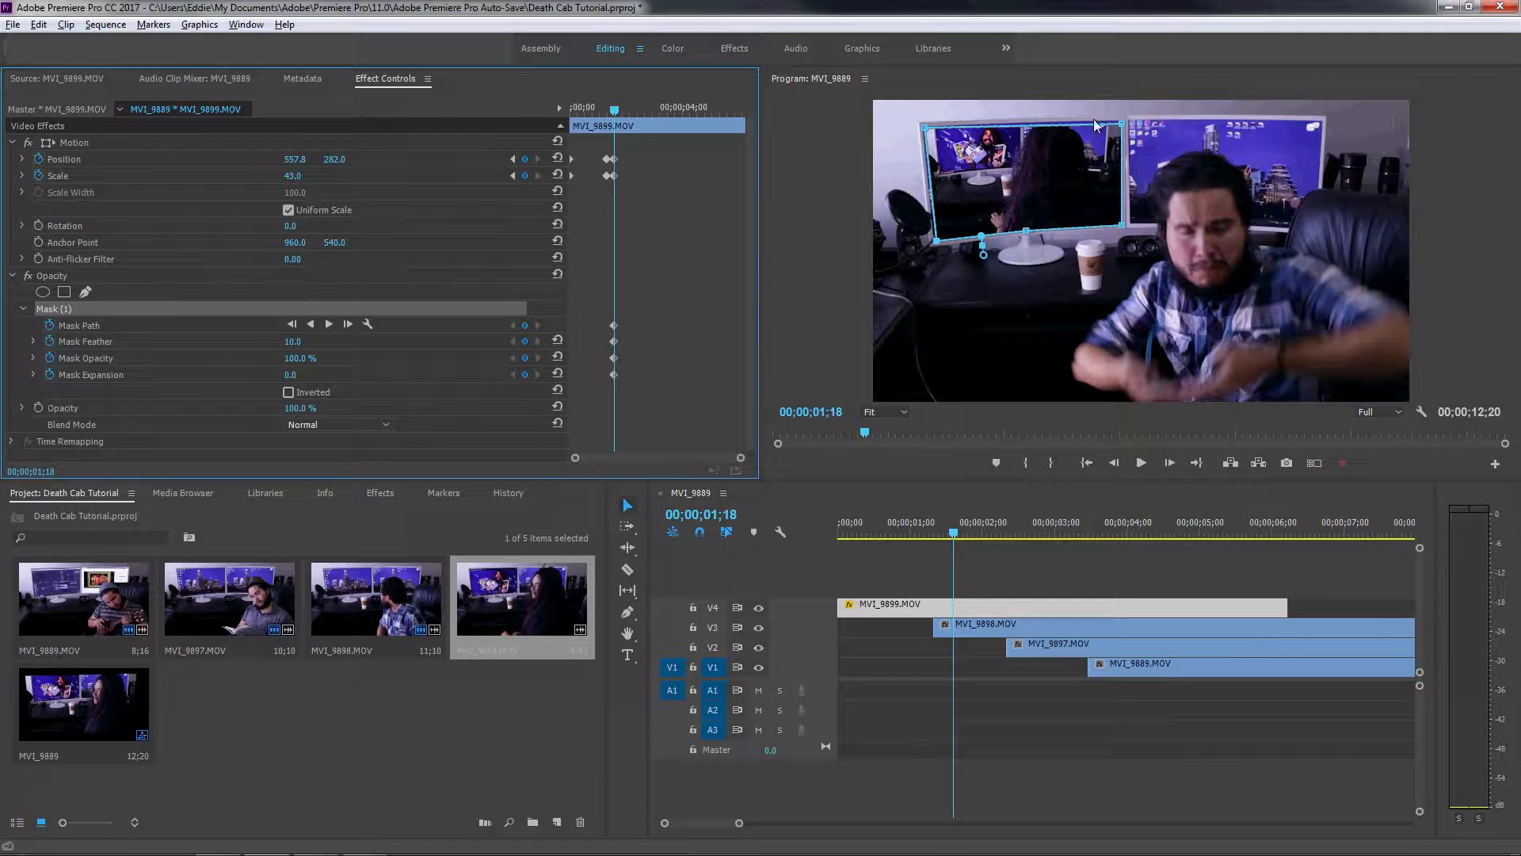
left_click(49, 341)
left_click(824, 455)
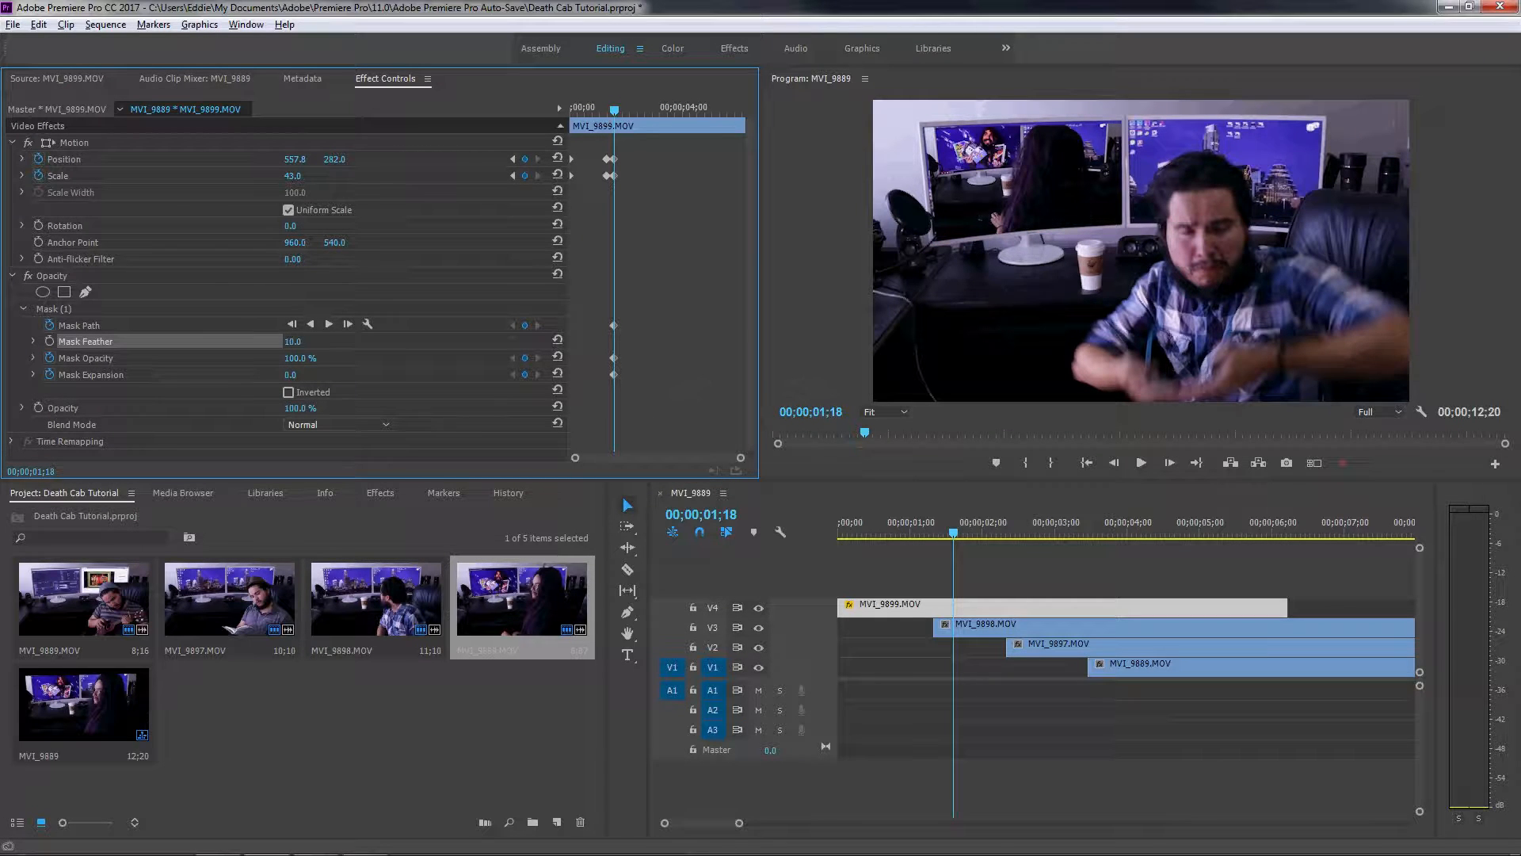
left_click_drag(292, 342, 332, 341)
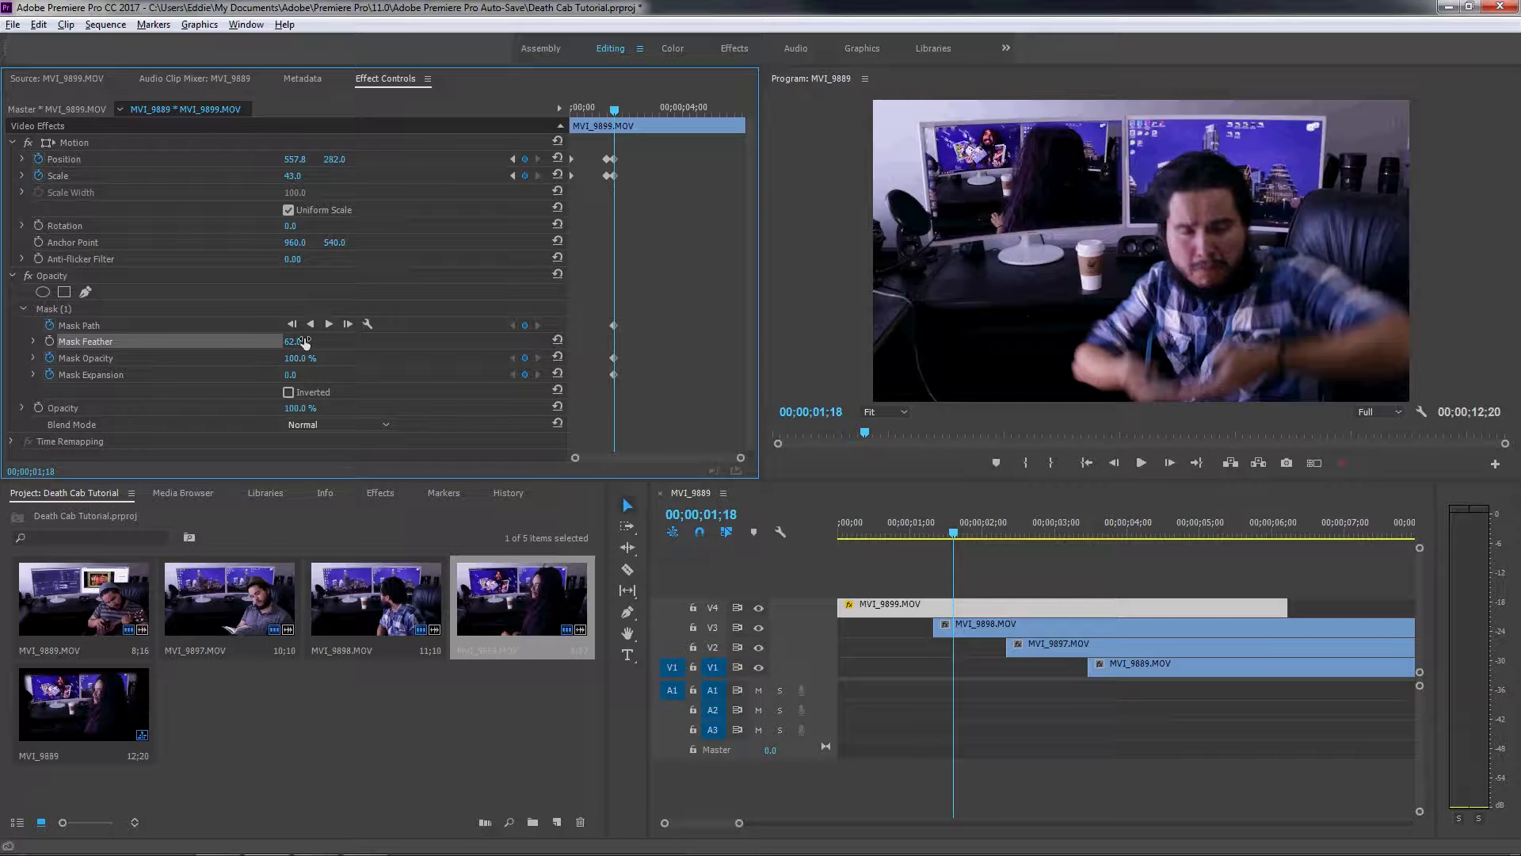
Step: Step frame by frame through the shrinking transition between MVI_9899 and MVI_9898 to examine the mask, ending at 00;00;01;09
left_click_drag(947, 536, 917, 538)
key("Right")
key("Right")
key("Right")
key("Right")
key("Right")
key("Right")
key("Right")
key("Right")
key("Right")
key("Right")
key("Right")
key("Right")
key("Right")
key("Right")
key("Right")
key("Right")
key("Right")
key("Right")
key("Right")
key("Right")
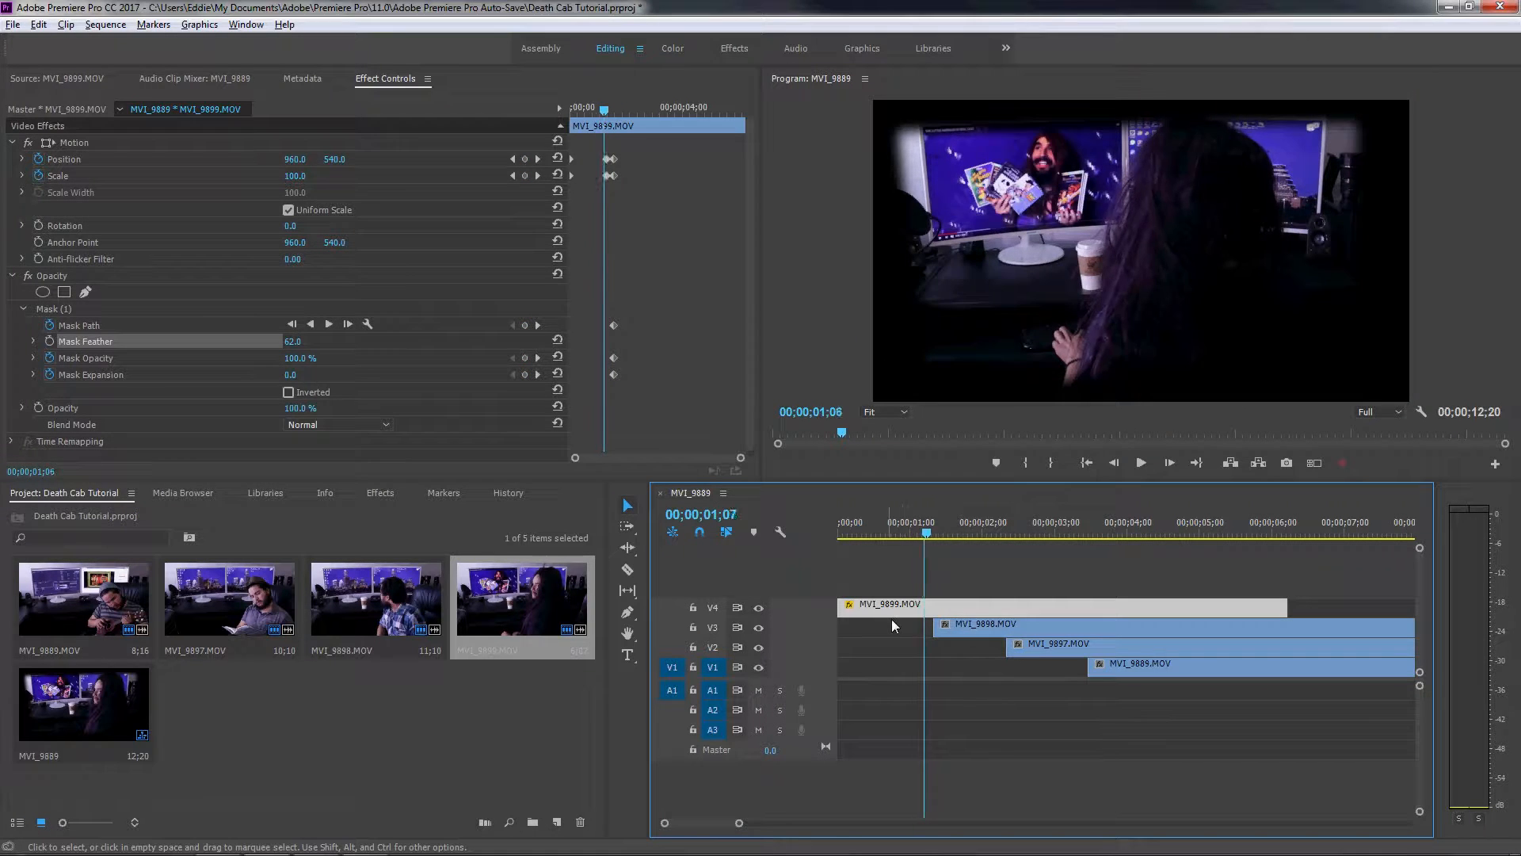
key("Left")
key("Left")
key("Left")
key("Left")
key("Left")
key("Left")
key("Left")
key("Left")
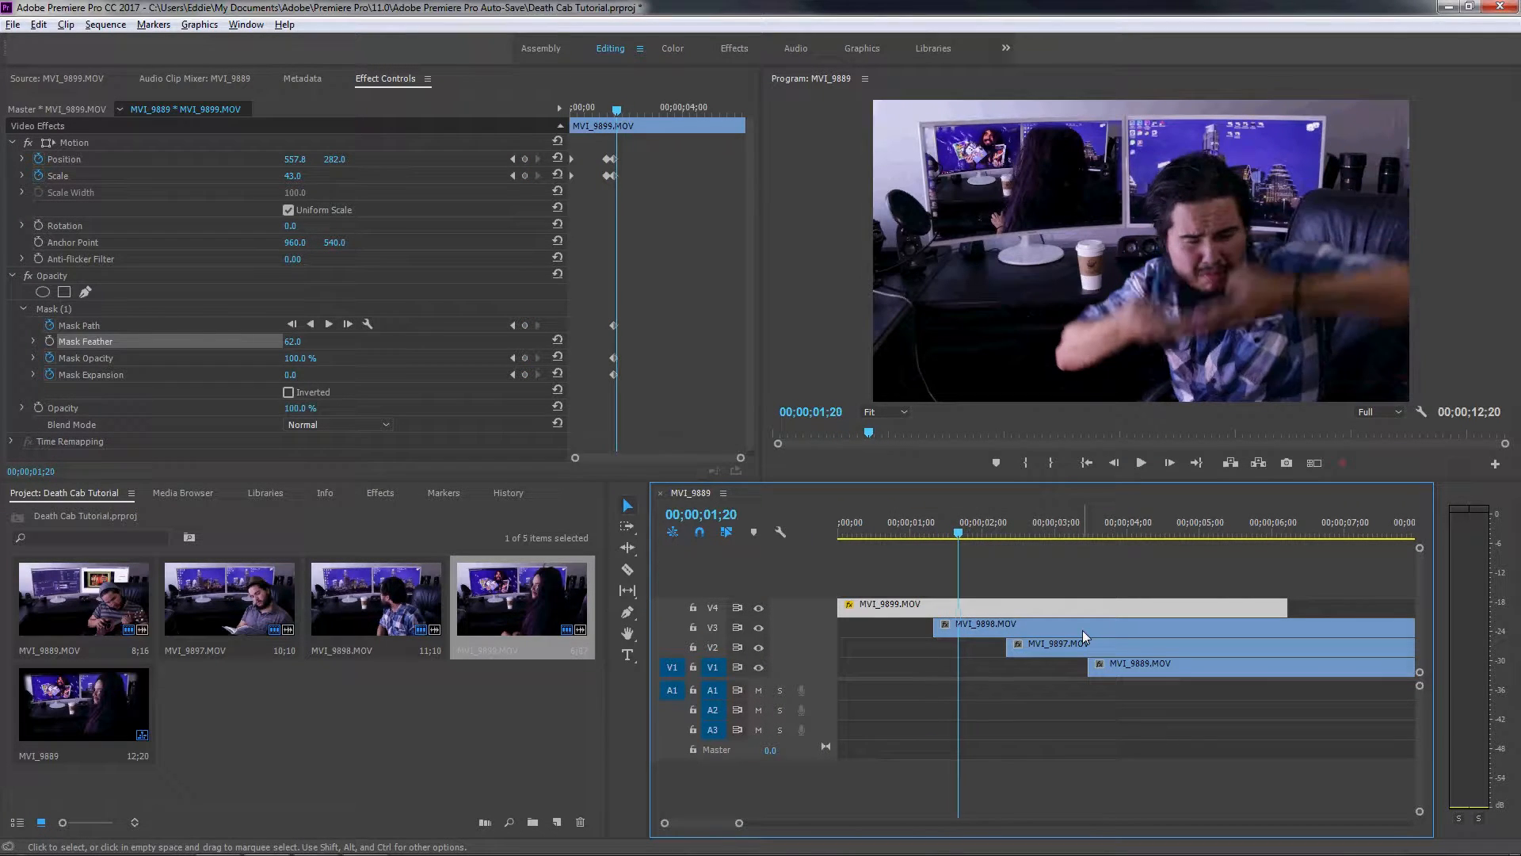
key("Left")
key("Left")
key("Left")
key("Left")
key("Left")
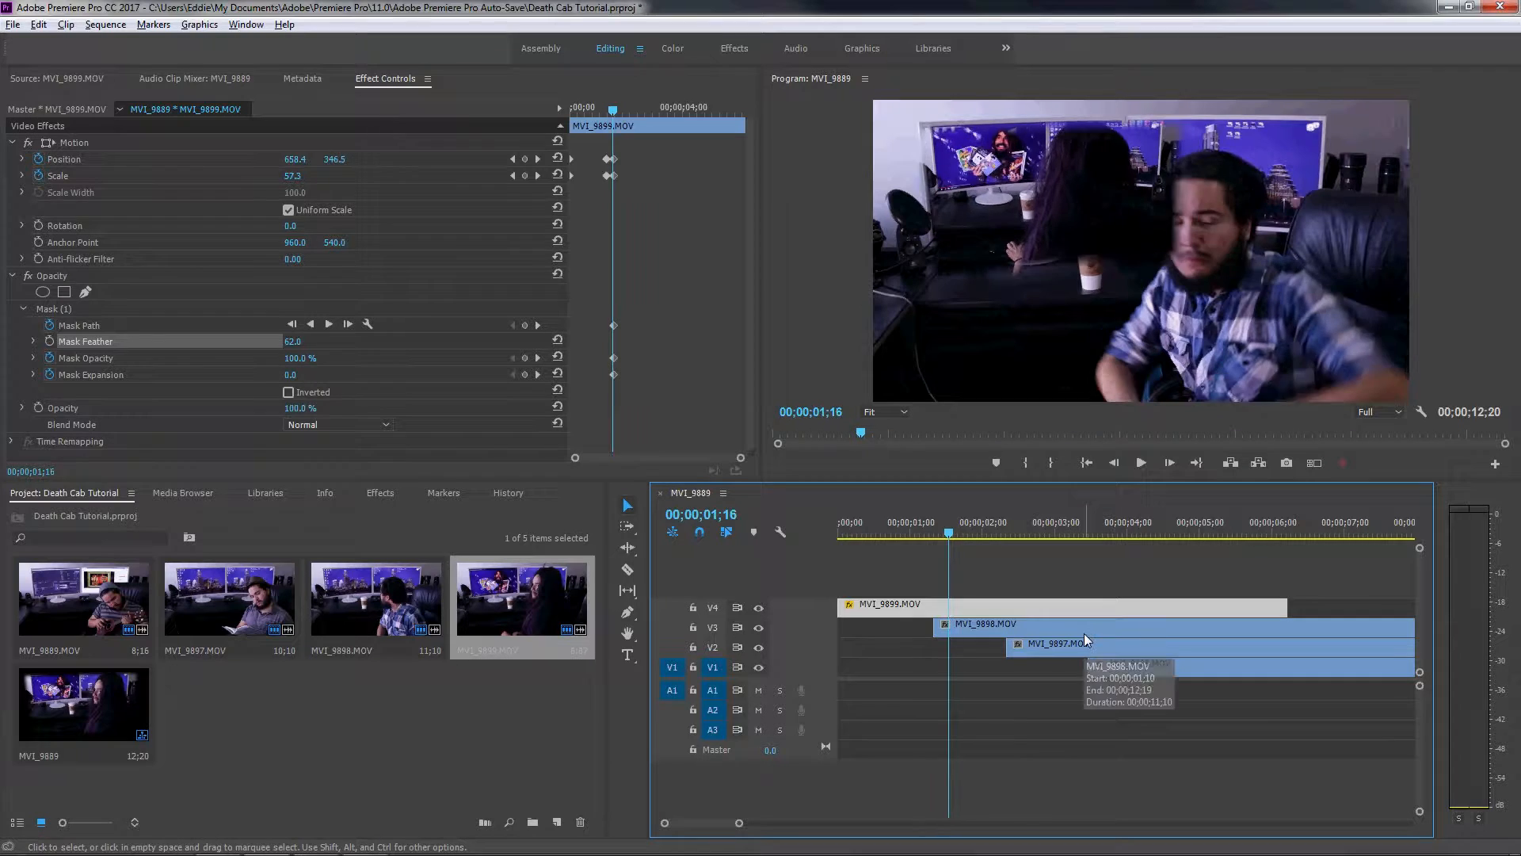
key("Left")
key("Left")
key("Left")
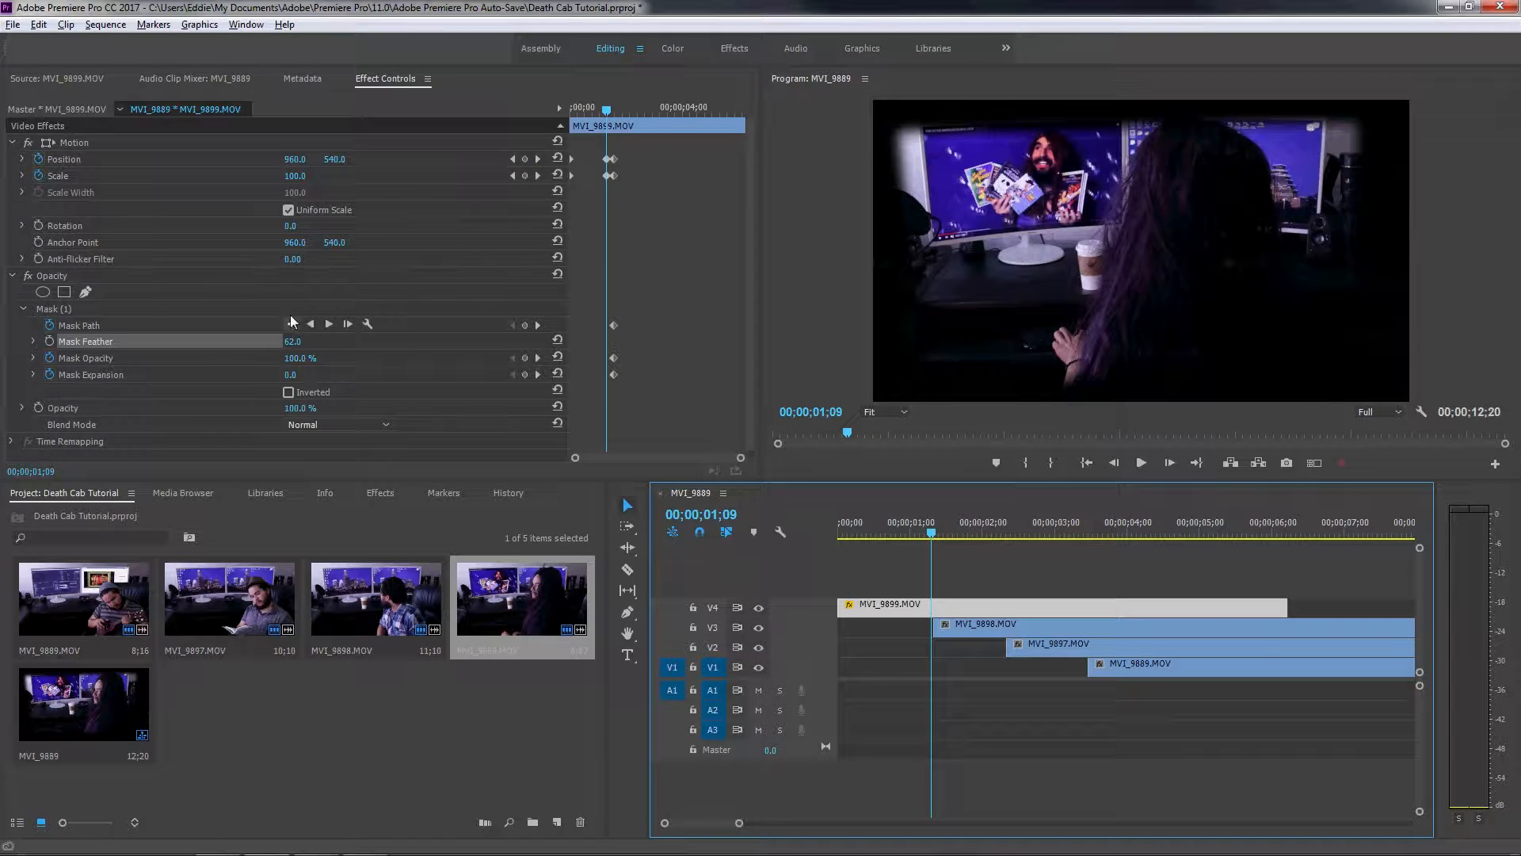
Step: At 00;00;01;10, move the points of MVI_9899's mask outward beyond the frame edges so the full shot is covered
key("Right")
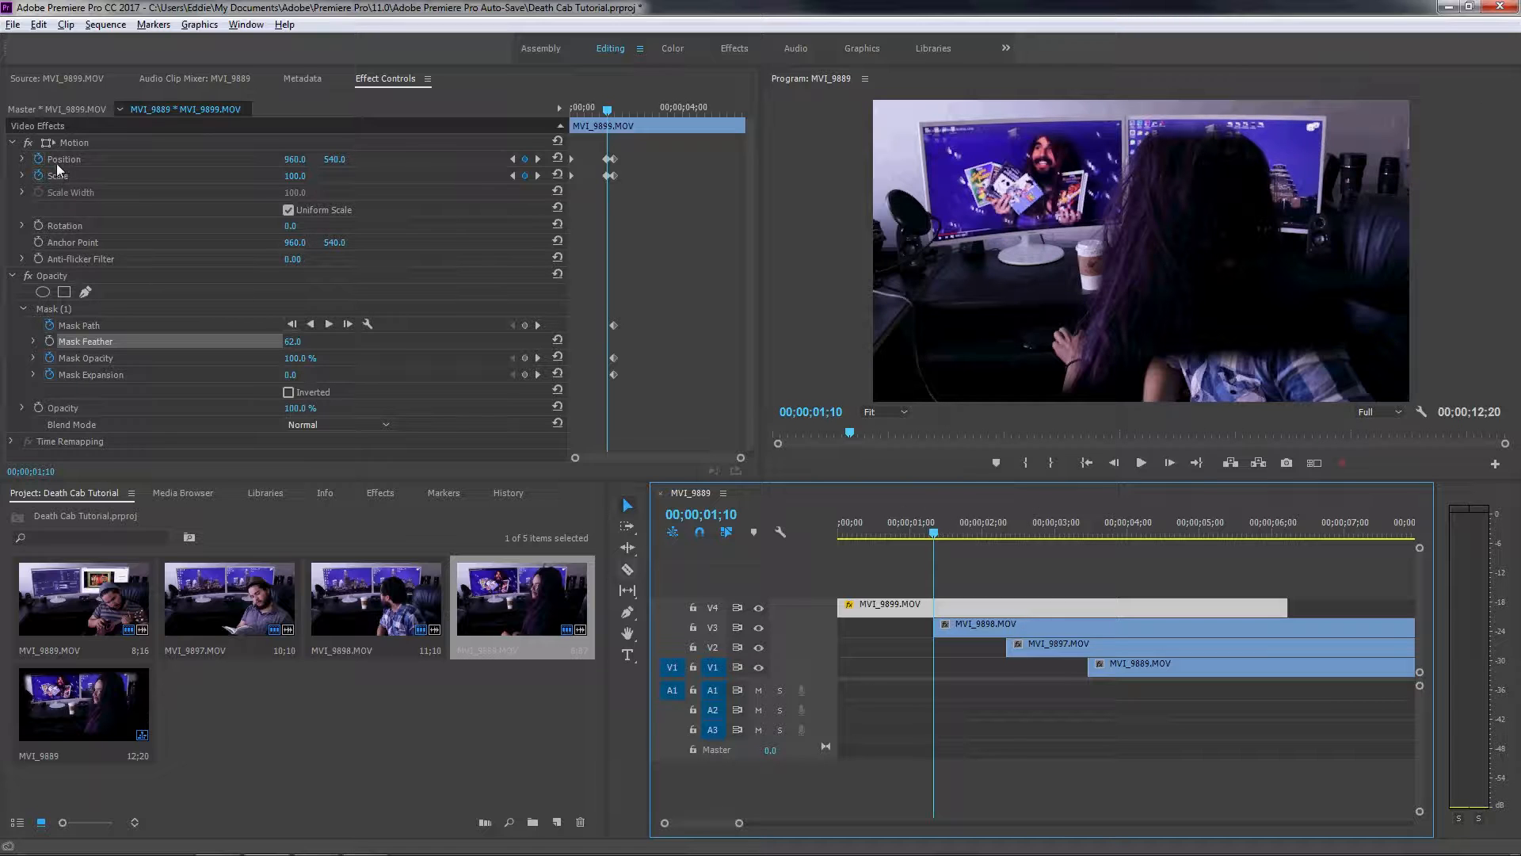
left_click(53, 309)
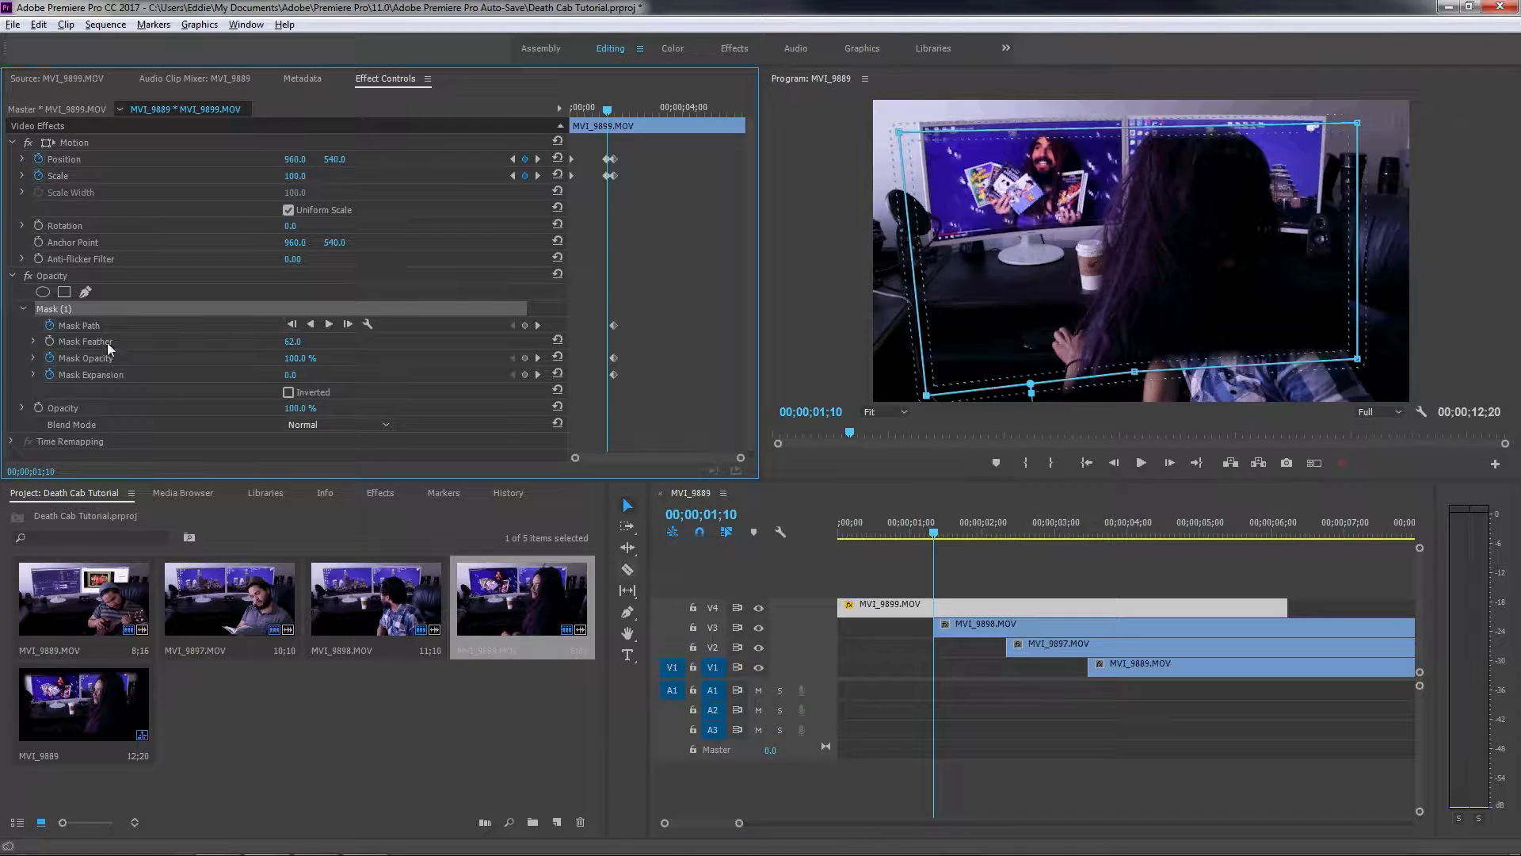
left_click_drag(927, 394, 844, 443)
left_click_drag(900, 131, 832, 73)
left_click_drag(1357, 123, 1453, 100)
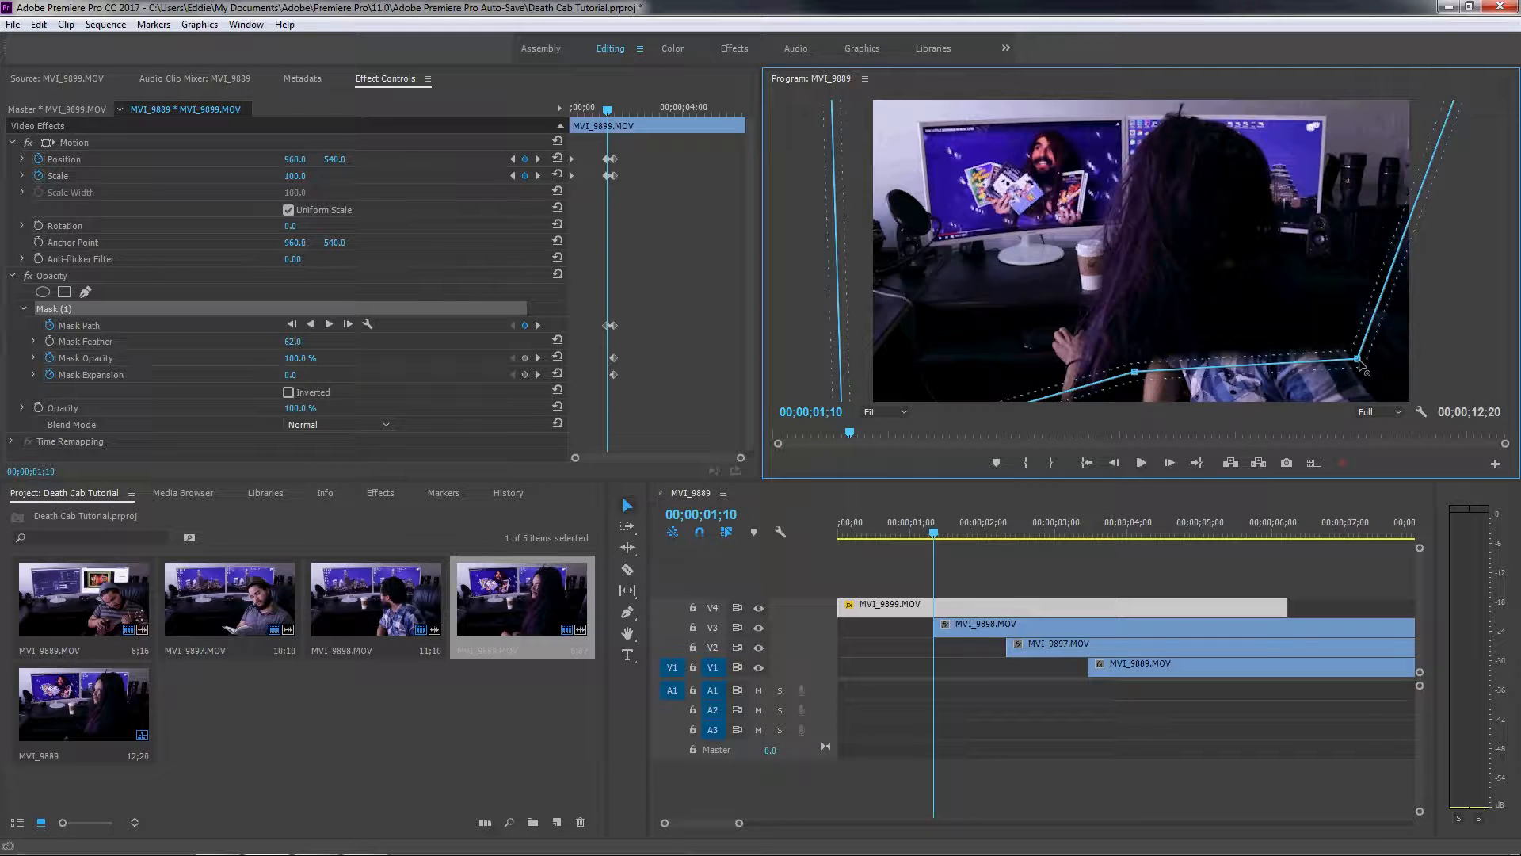
left_click_drag(1357, 360, 1444, 434)
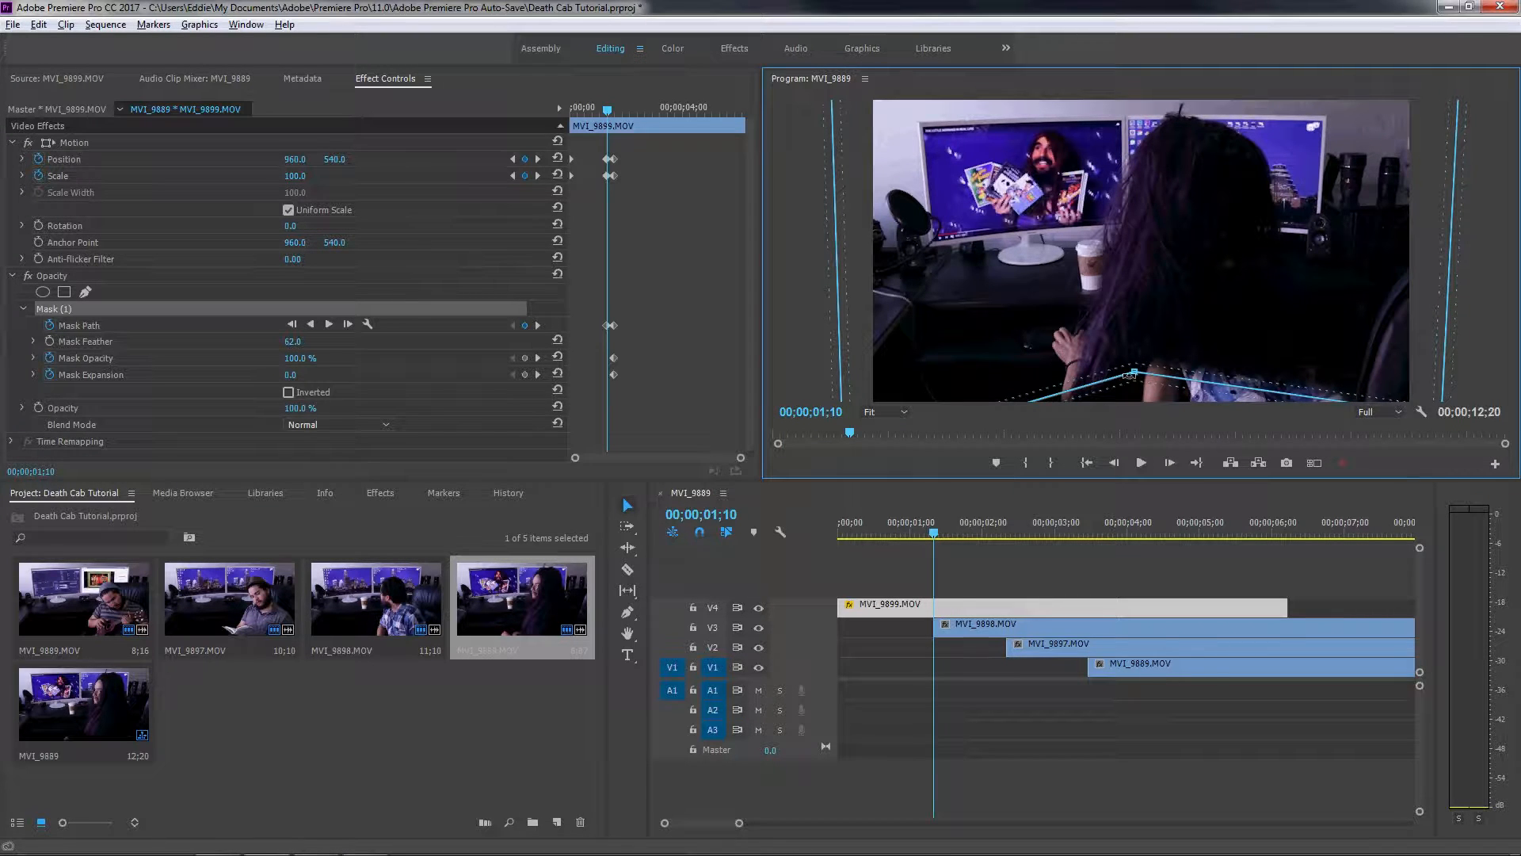
left_click_drag(1135, 372, 1141, 446)
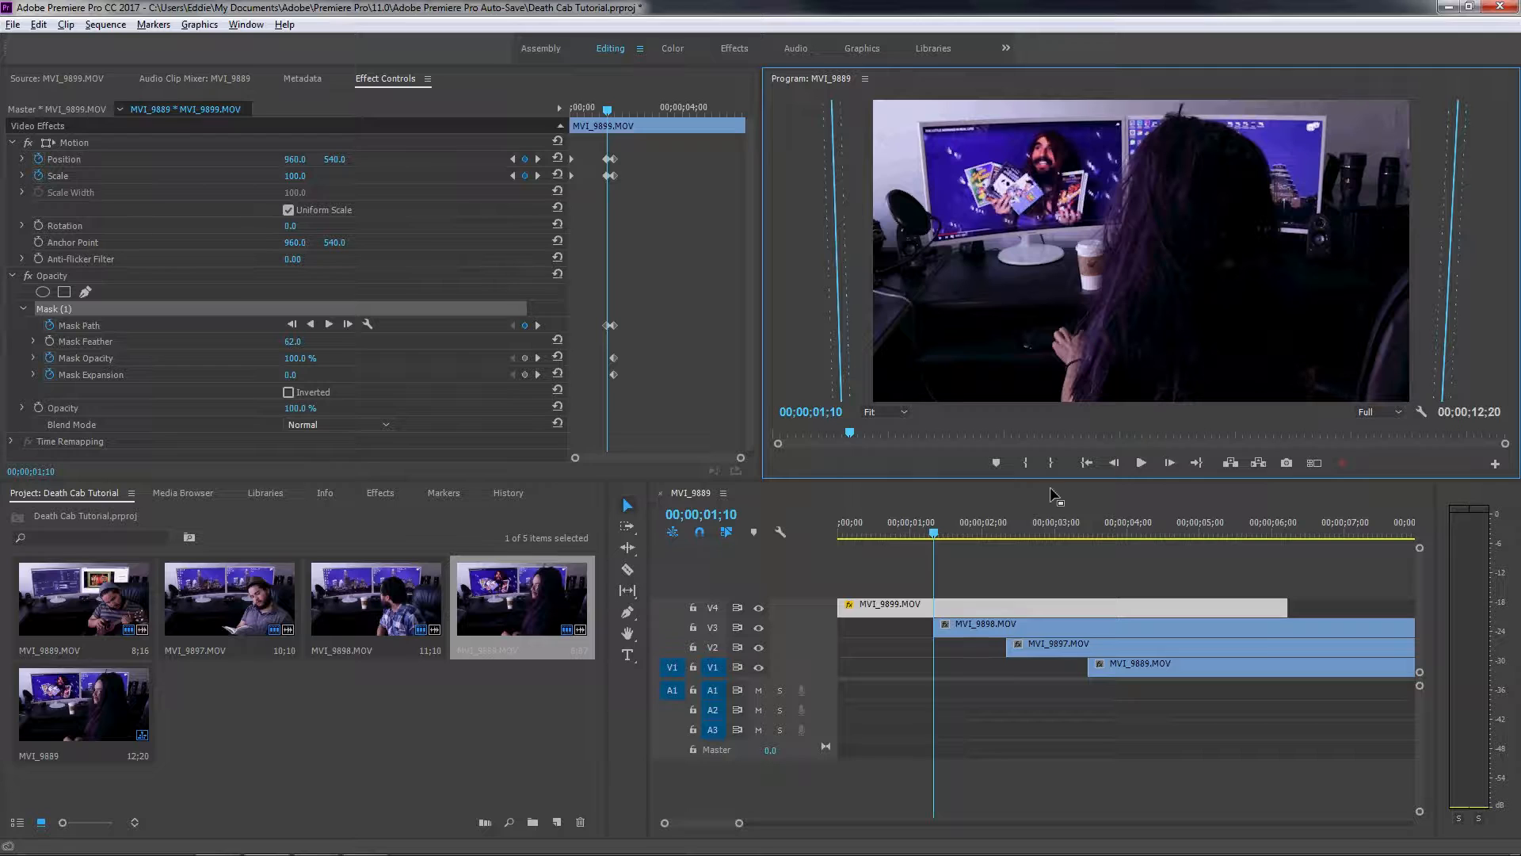
Step: Step and play through MVI_9899's shrinking transition to check the animated mask path, stopping at 00;00;02;10
left_click_drag(921, 518, 949, 541)
key("Left")
key("Left")
key("Left")
key("Left")
key("Left")
key("Left")
key("Left")
key("Left")
key("Left")
key("Left")
key("Left")
key("Left")
key("Left")
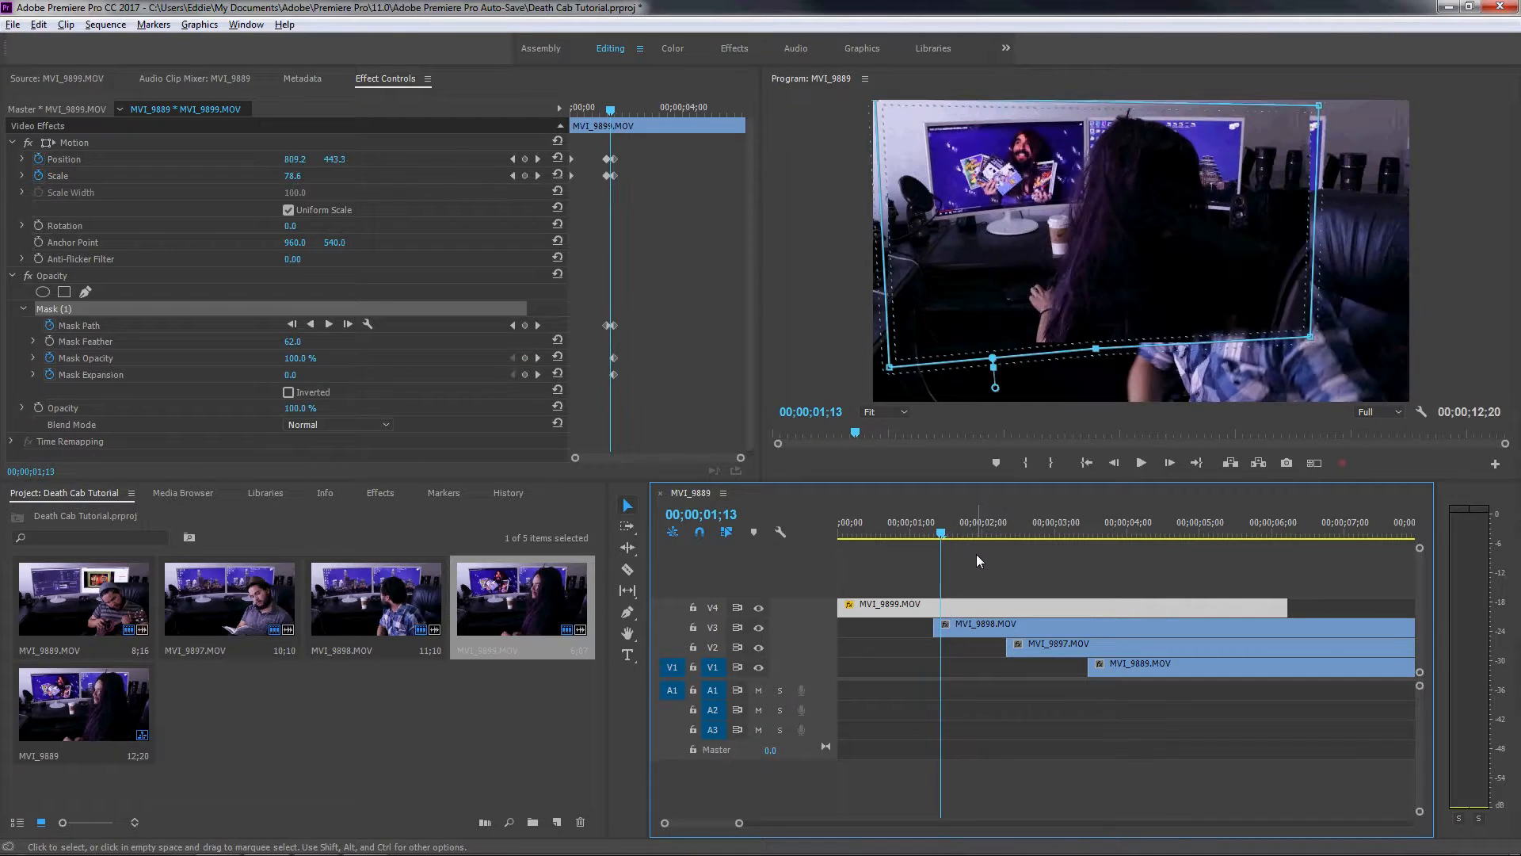
key("Left")
key("Left")
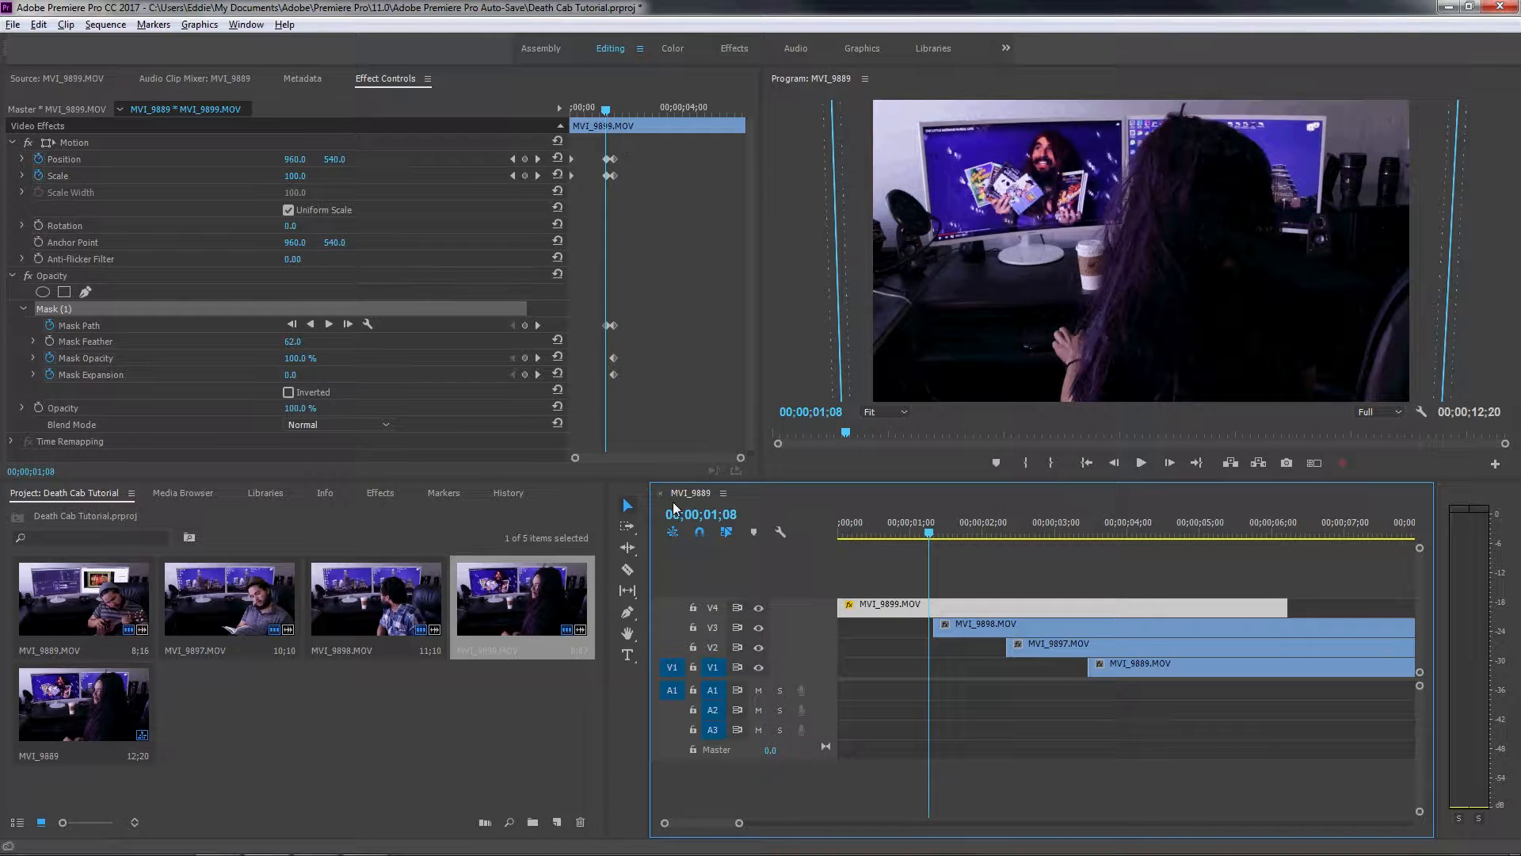
key("space")
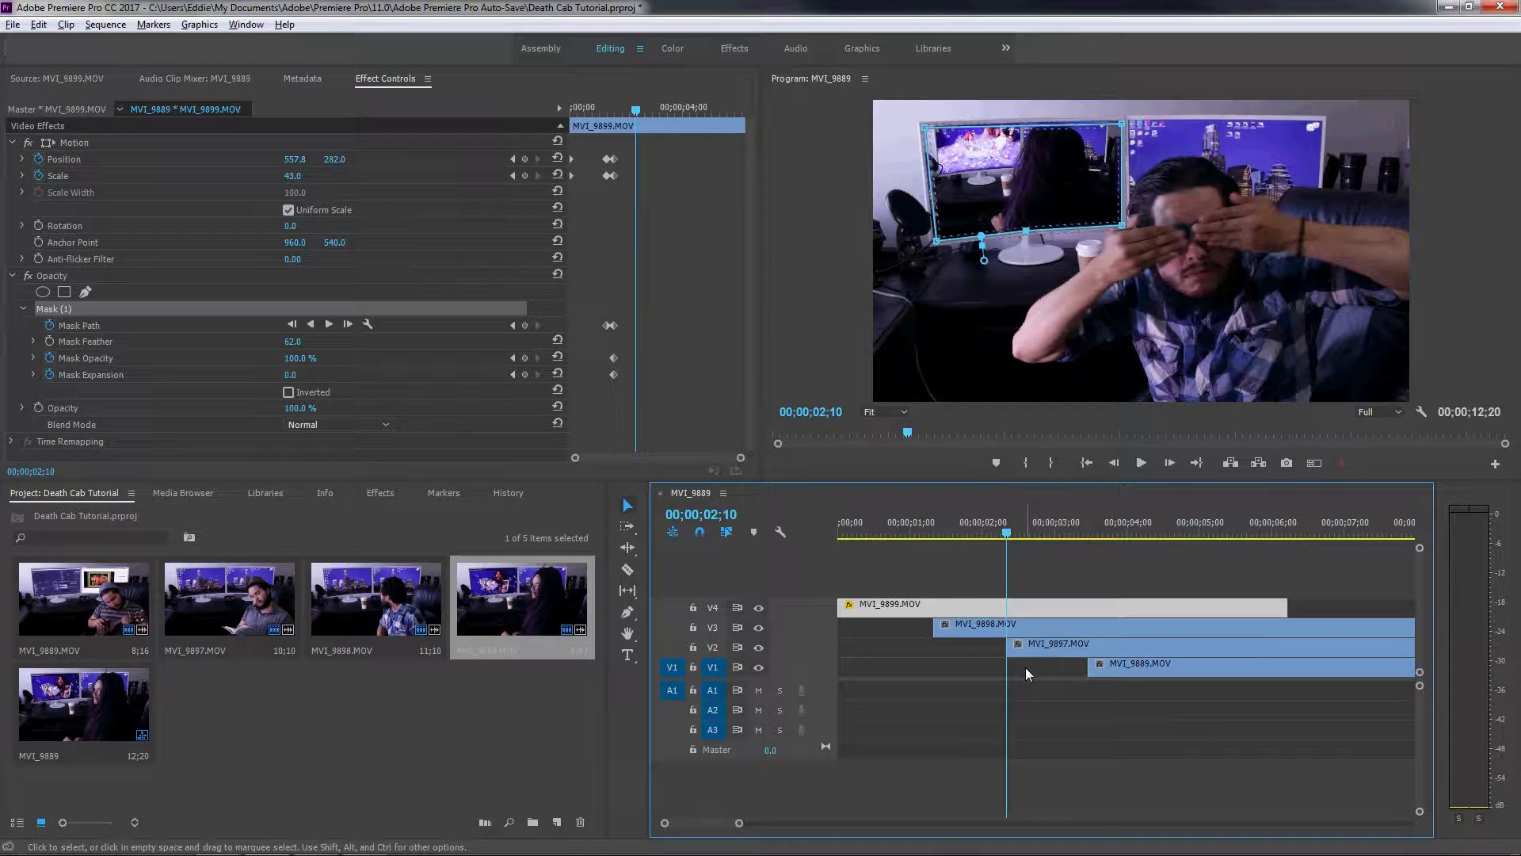
Step: Copy MVI_9899's transition keyframes for position, scale, mask path, mask opacity and mask expansion, leaving out those at the clip start
key("Right")
key("Left")
left_click(1006, 627)
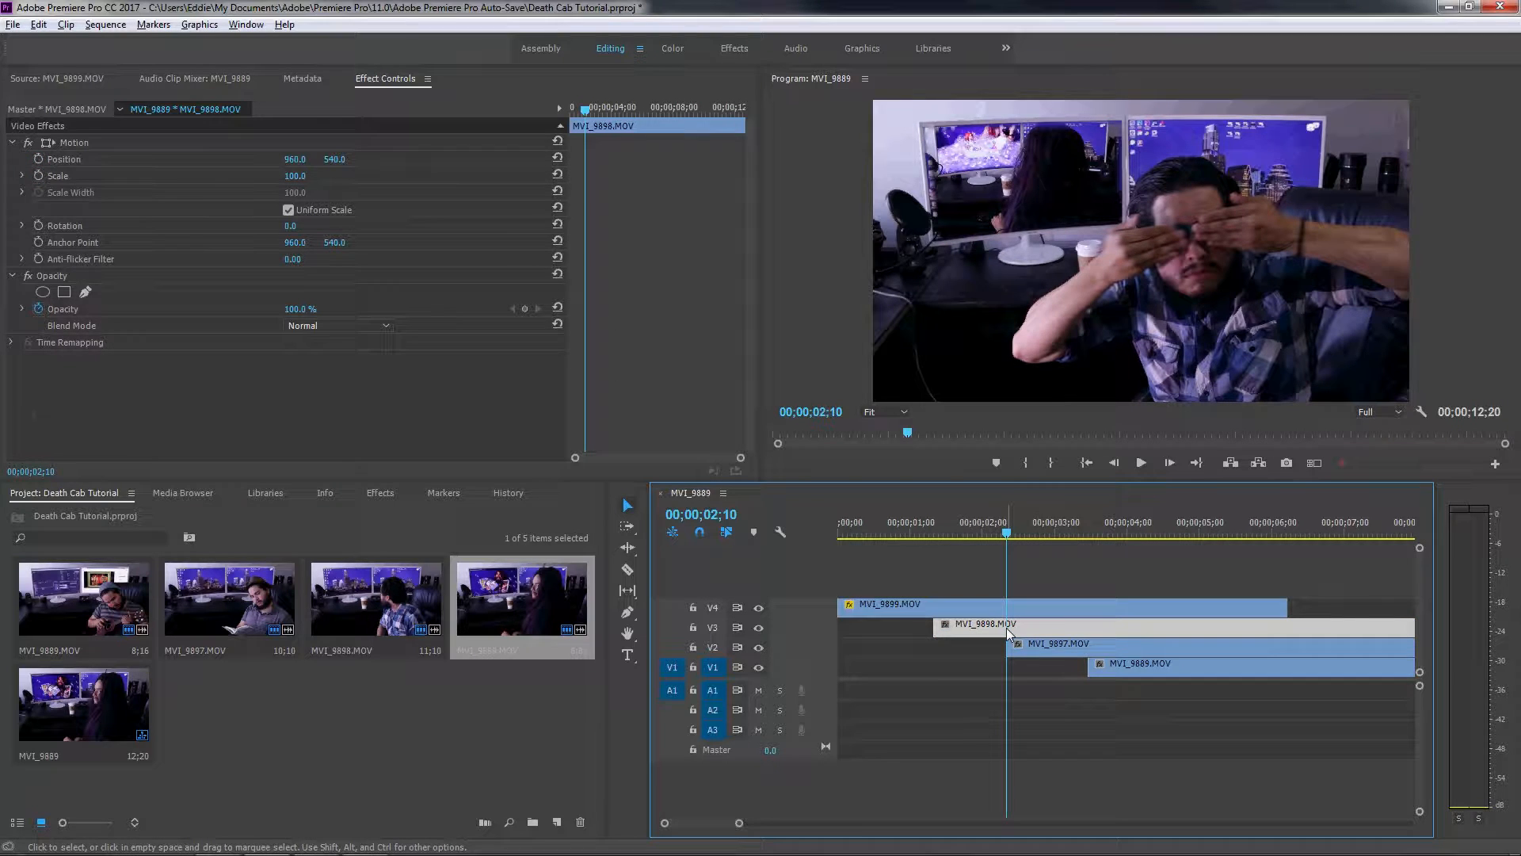
left_click(1005, 604)
left_click_drag(589, 143, 657, 417)
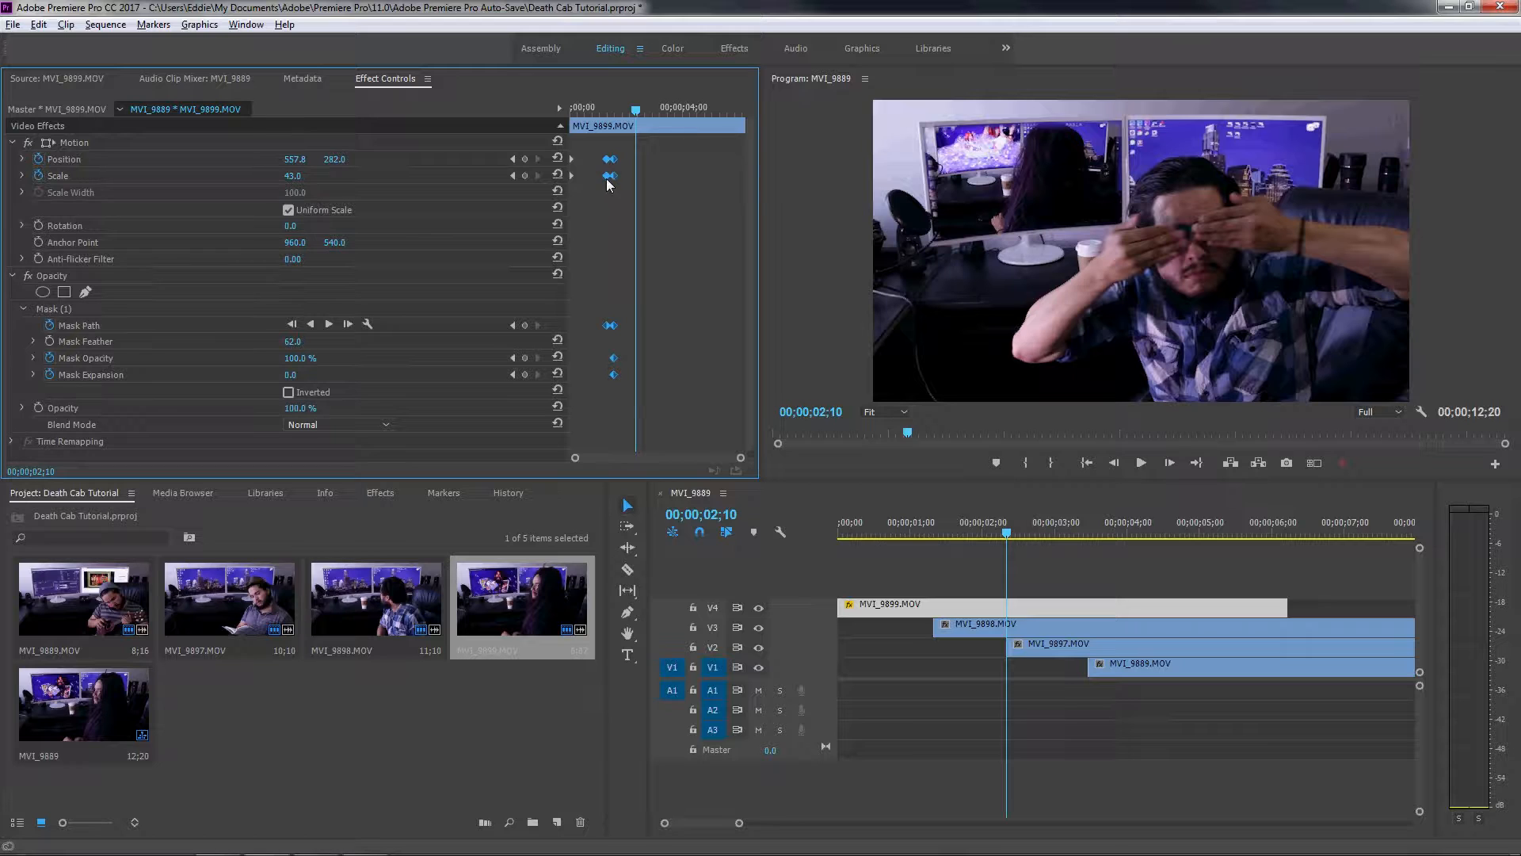
right_click(606, 179)
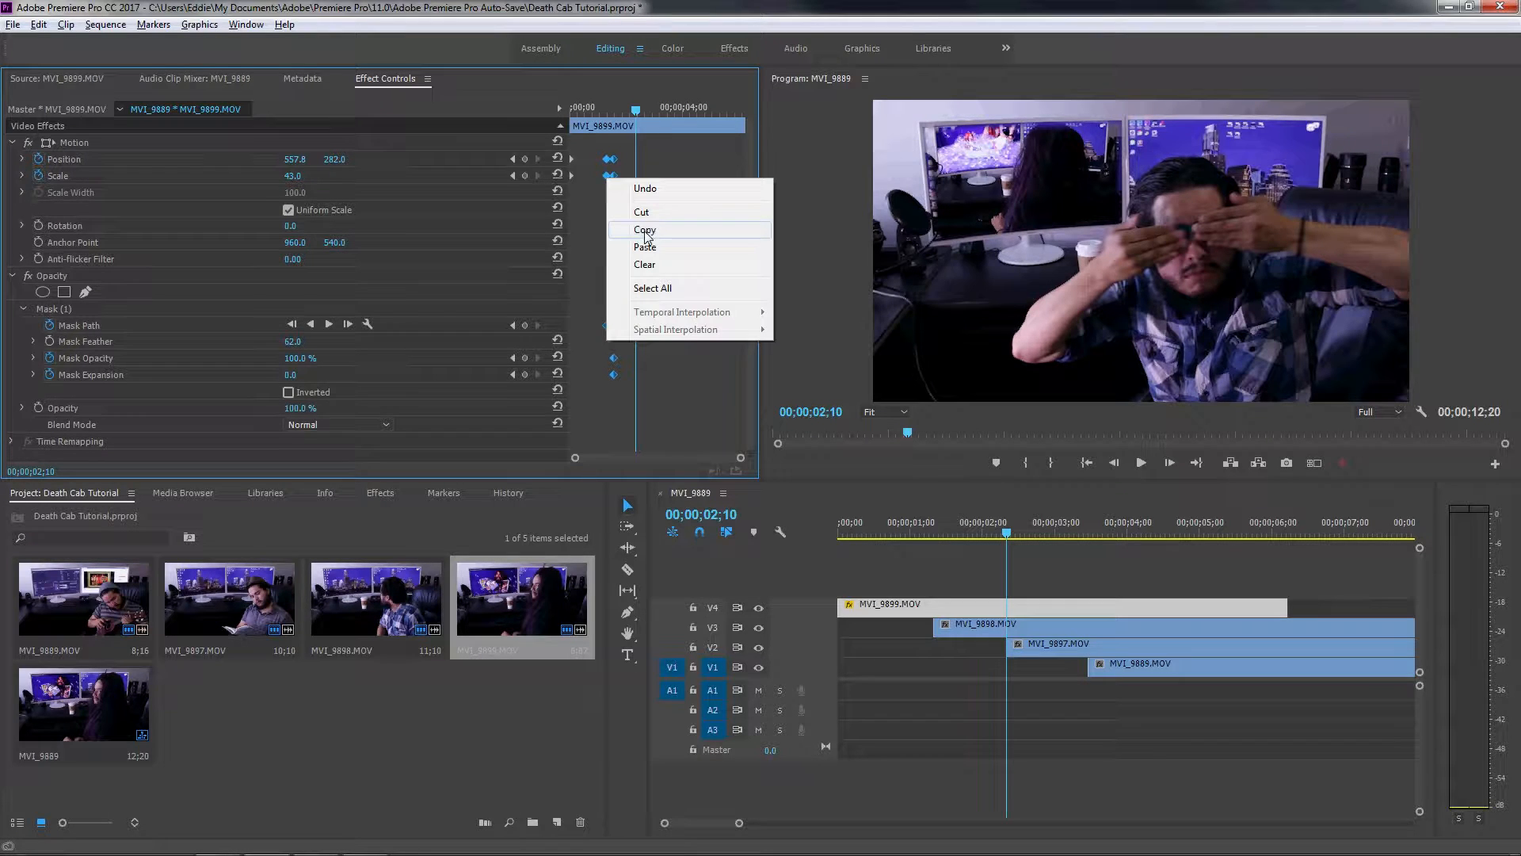
left_click(645, 231)
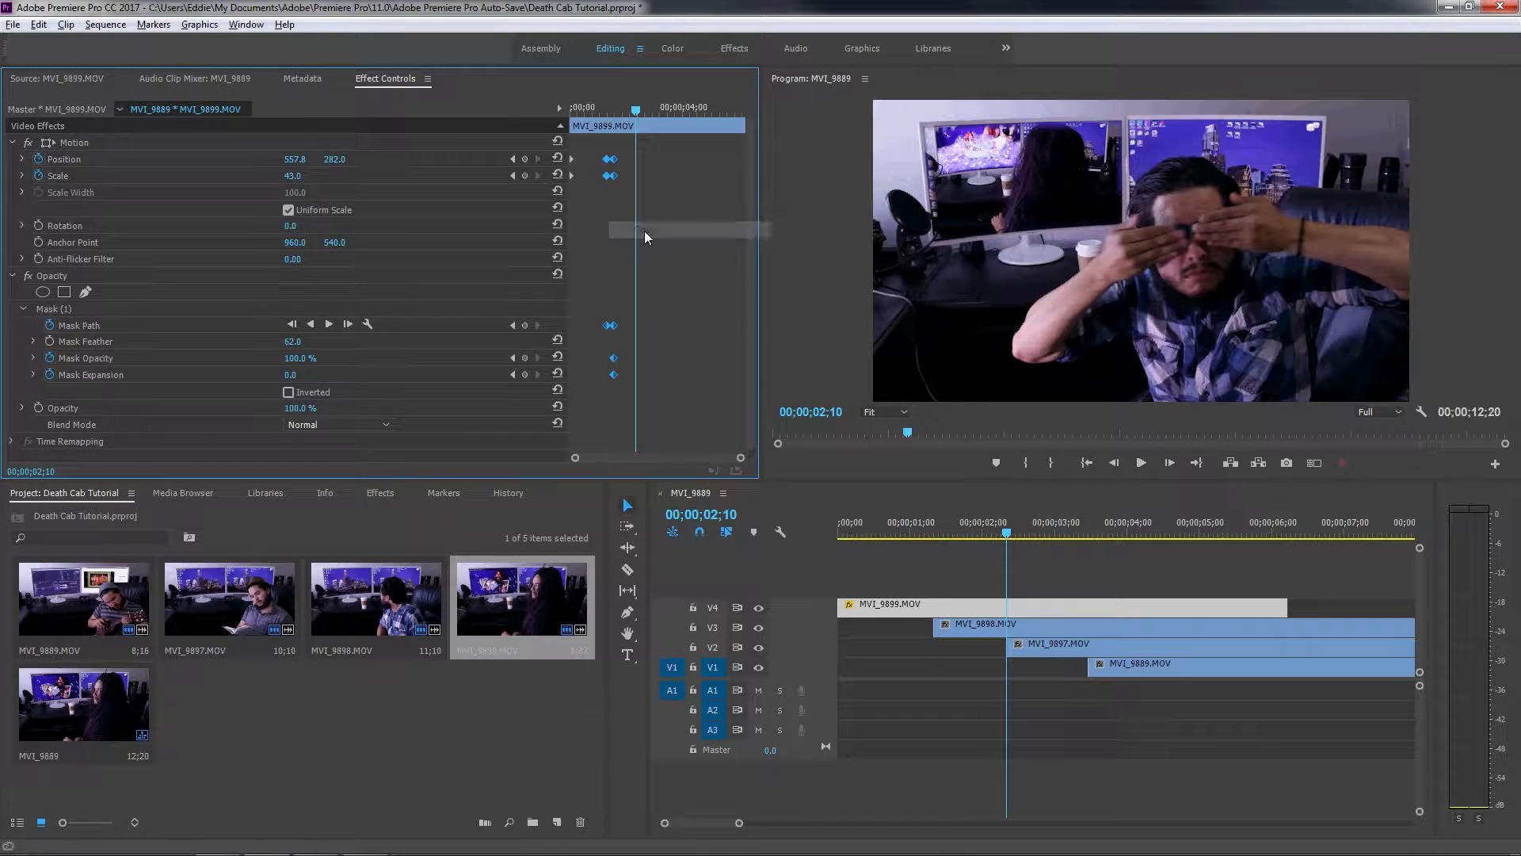
Step: On MVI_9898 at 00;00;02;10, turn on position and scale keyframing, add an empty pen mask and turn off opacity keyframing
left_click(1003, 626)
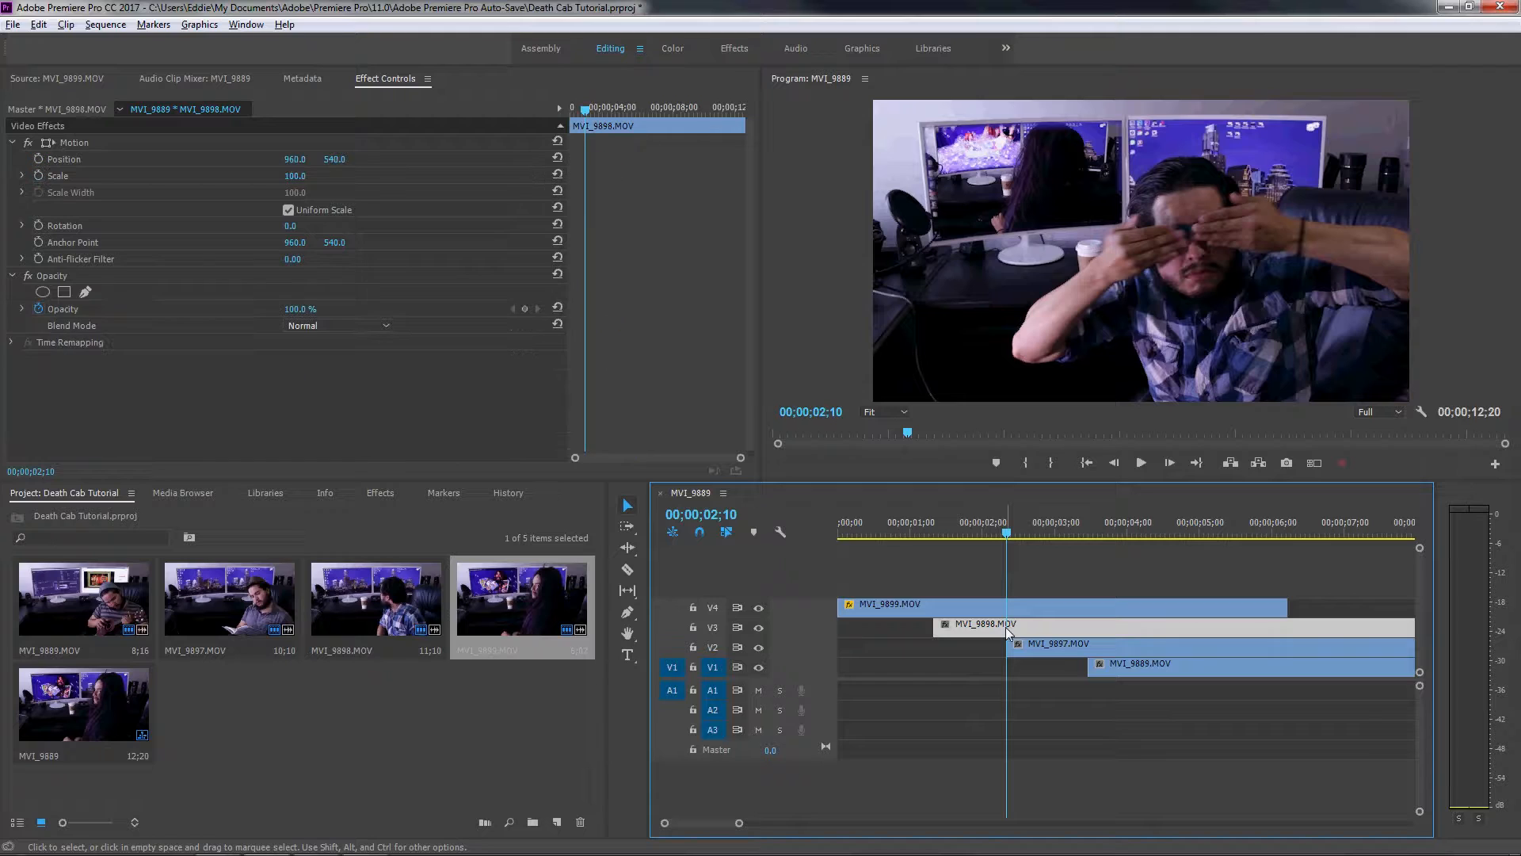
left_click(40, 159)
left_click(40, 175)
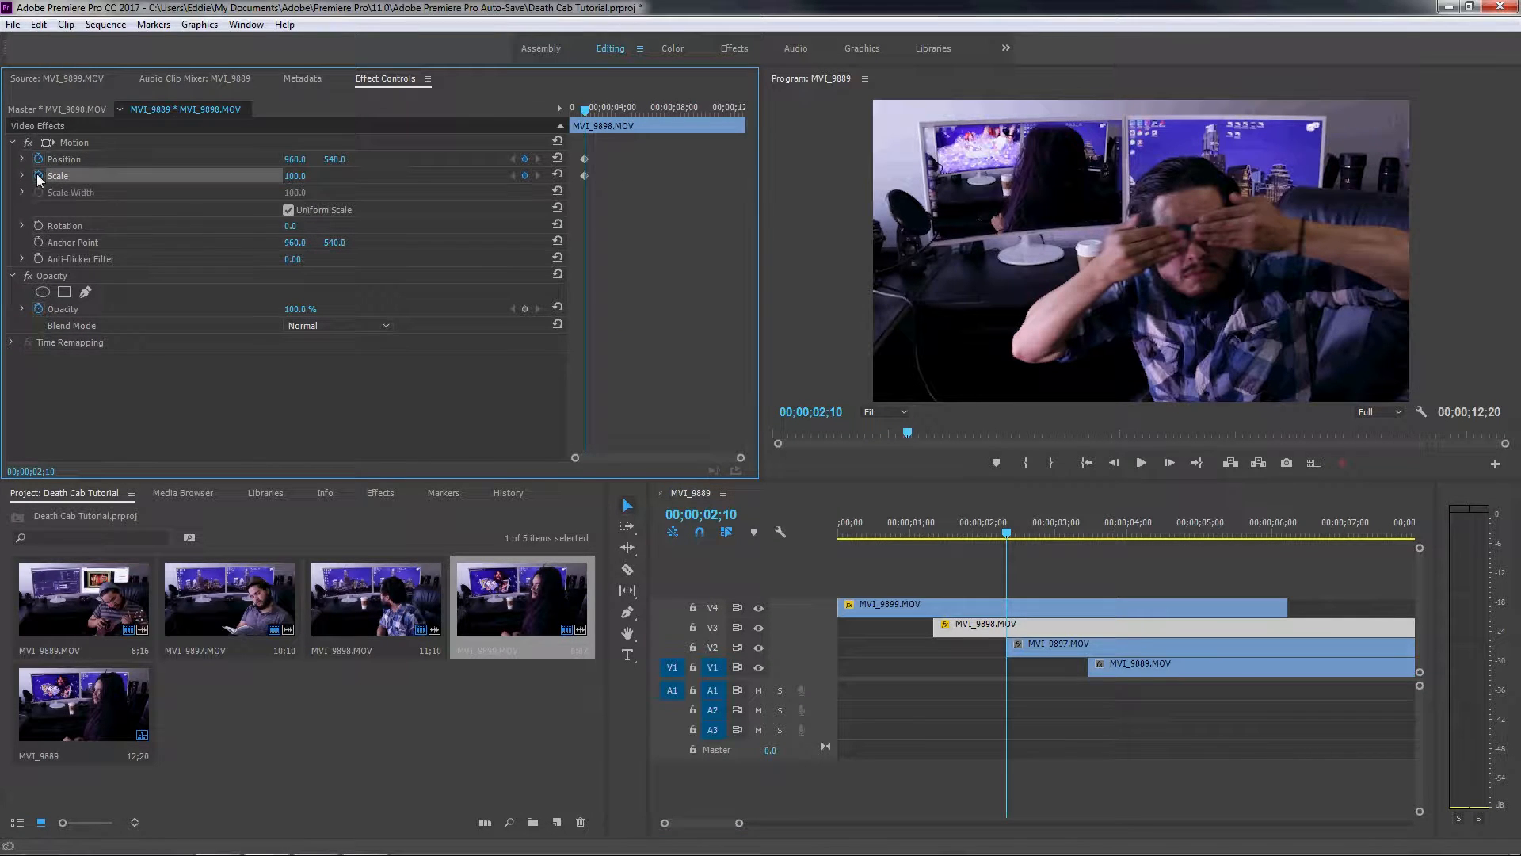
left_click(86, 292)
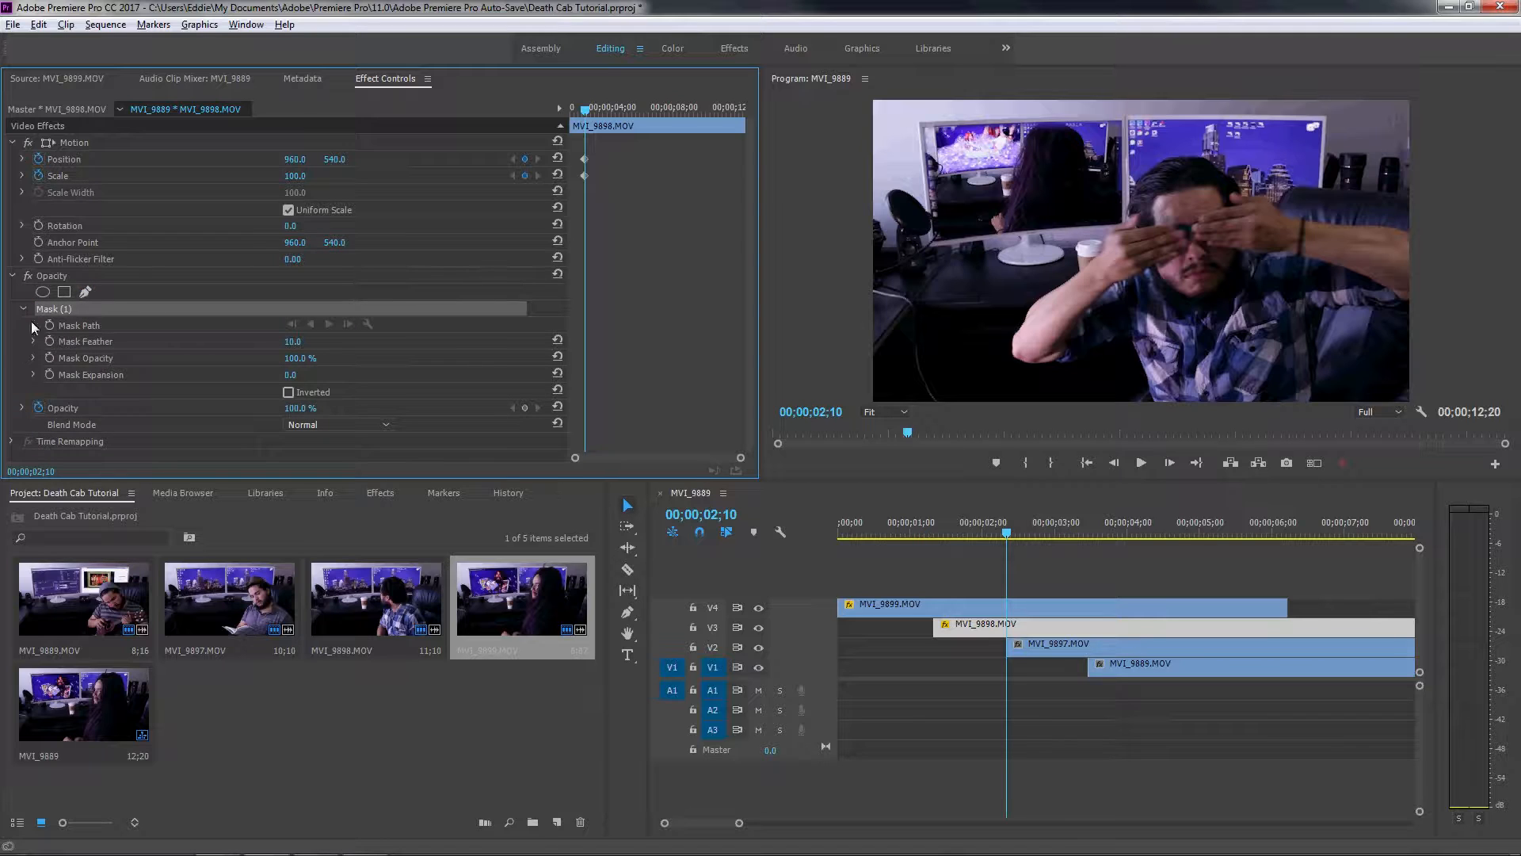
left_click(38, 407)
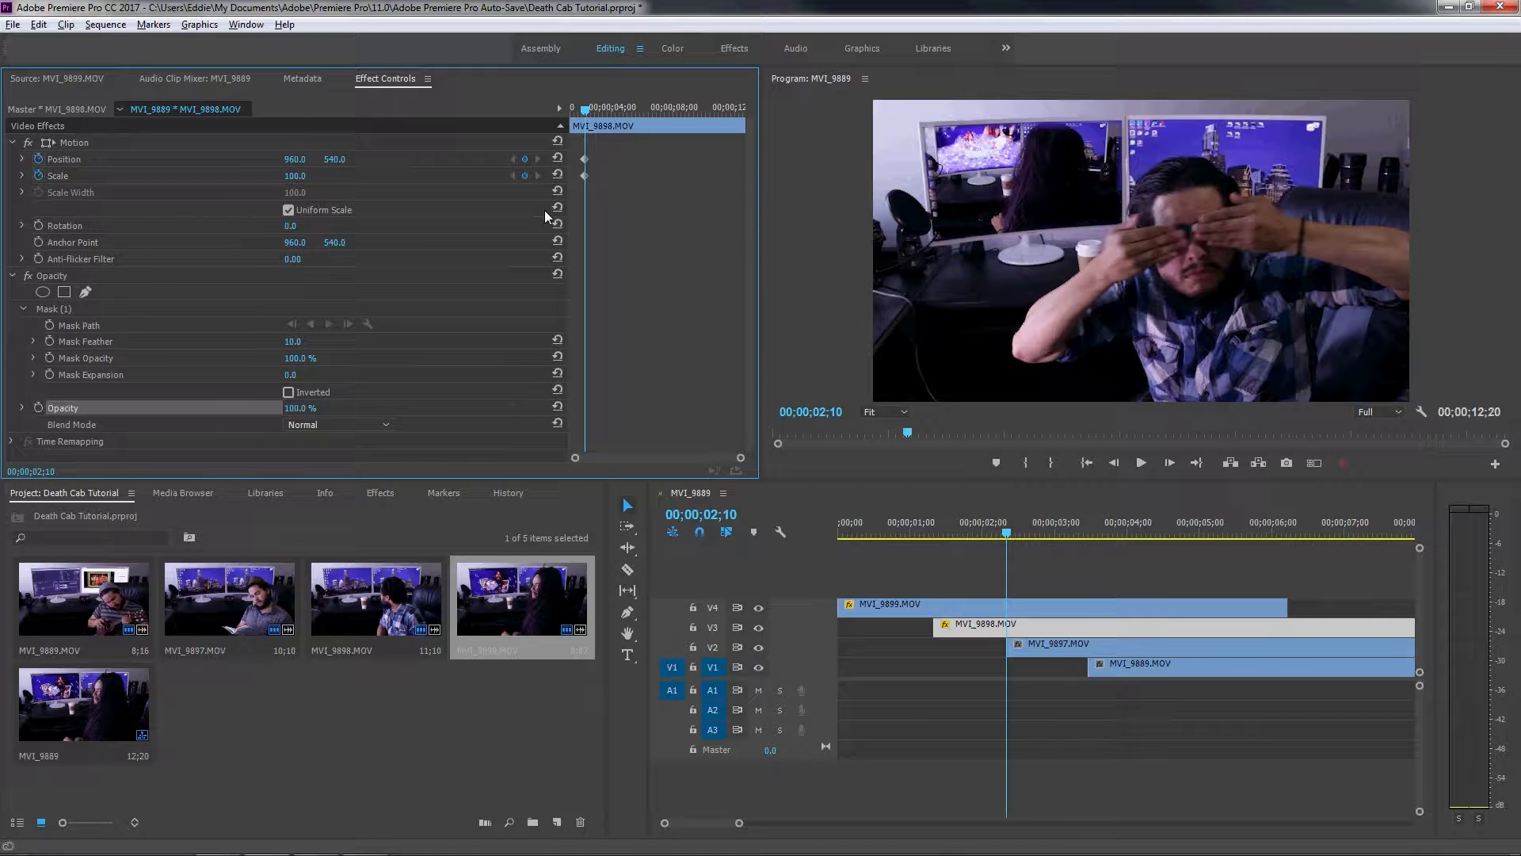
Step: Delete MVI_9898's new position and scale keyframes and paste the copied transition keyframes at 00;00;02;10
left_click_drag(577, 151, 598, 196)
key("Delete")
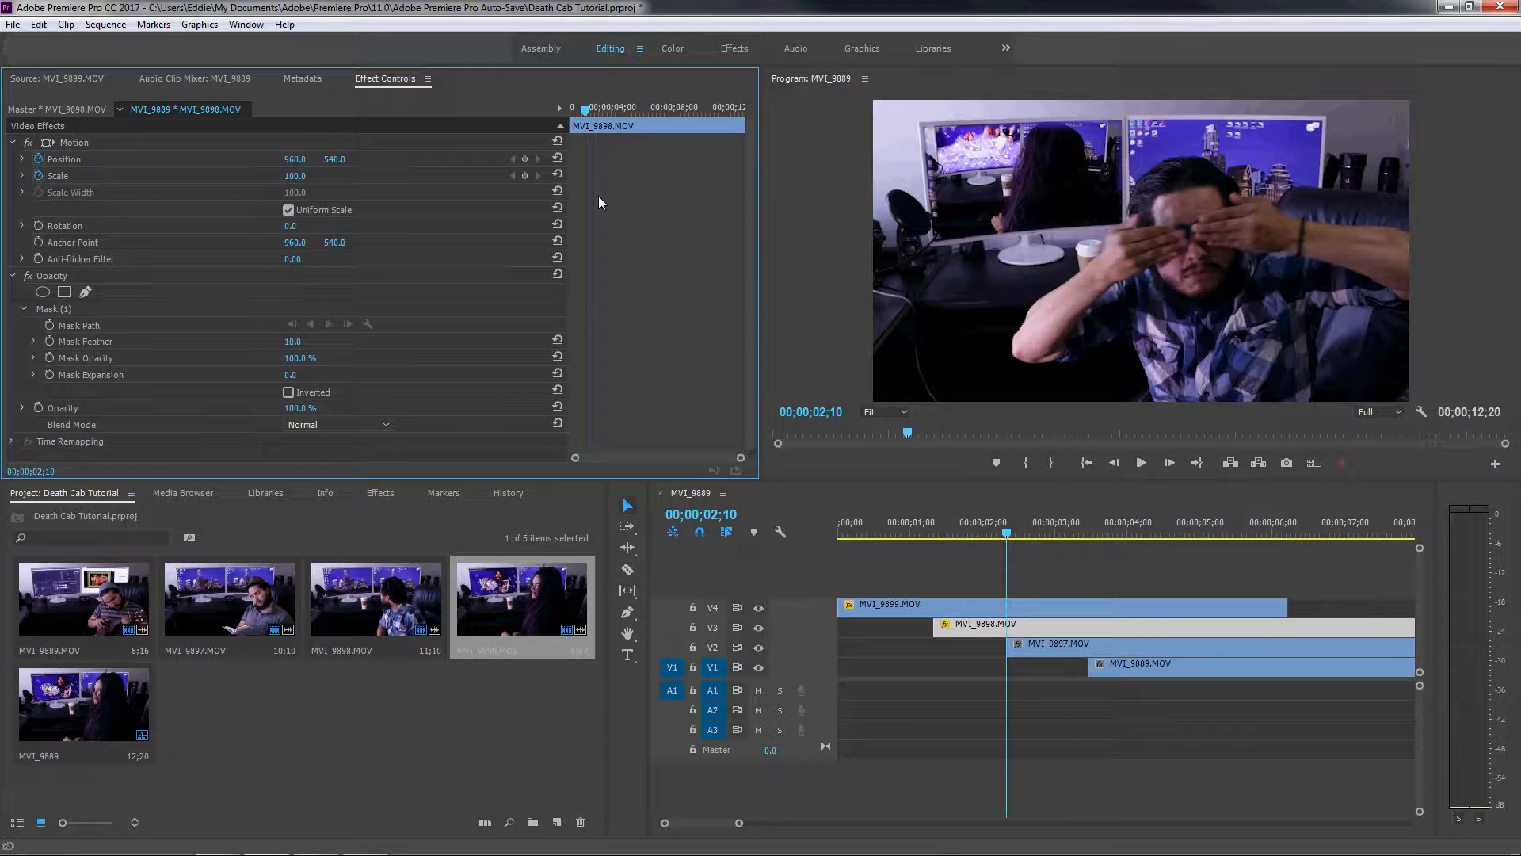
key("ctrl+v")
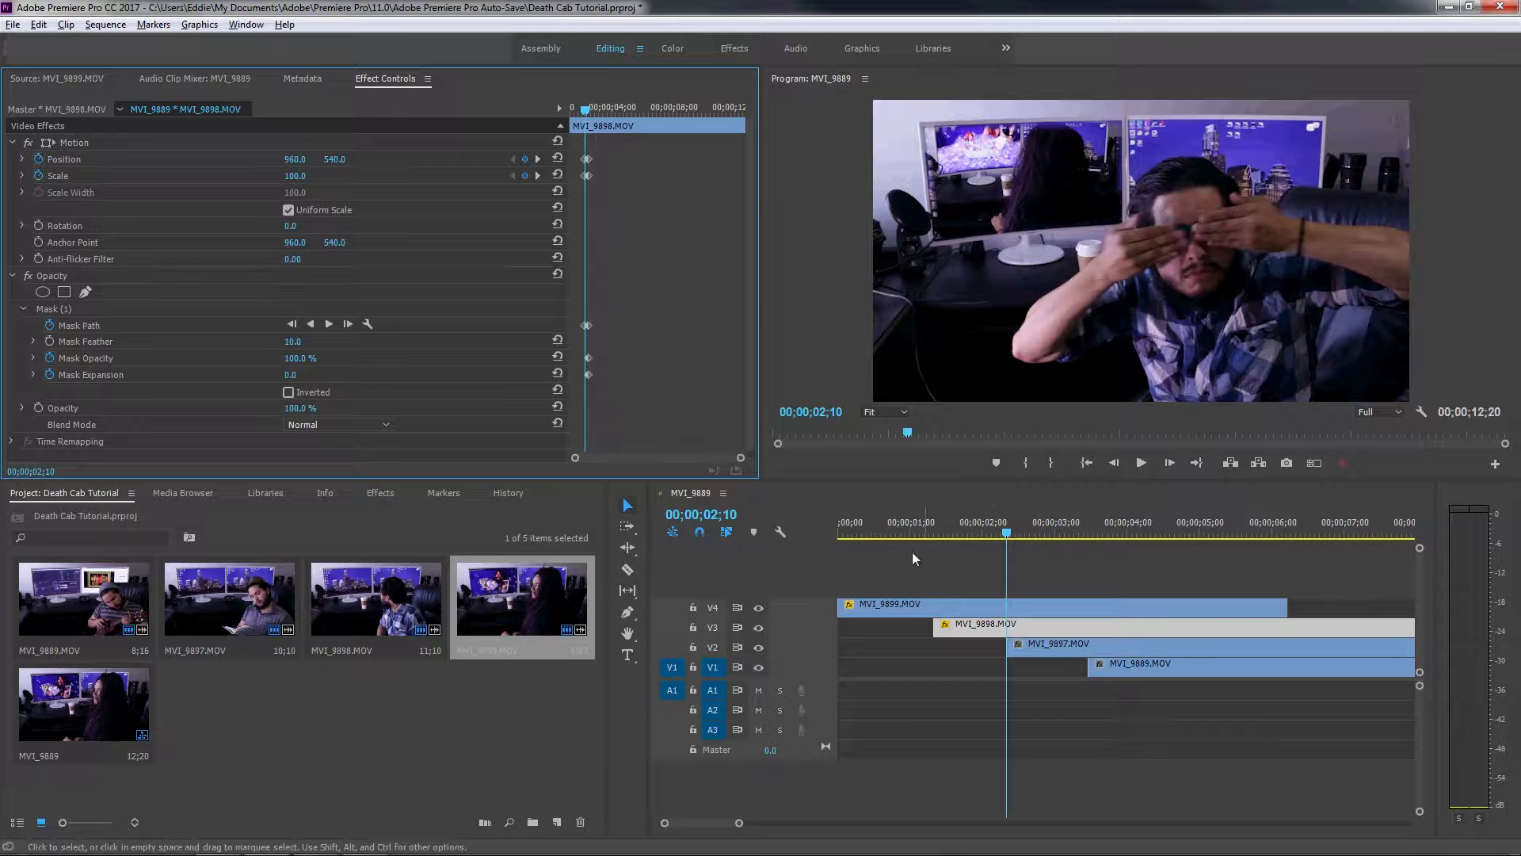
Step: Play back the MVI_9898 transition, then on MVI_9897 at 00;00;03;14 turn on position and scale keyframing and turn off opacity keyframing
left_click_drag(1006, 539, 917, 540)
key("space")
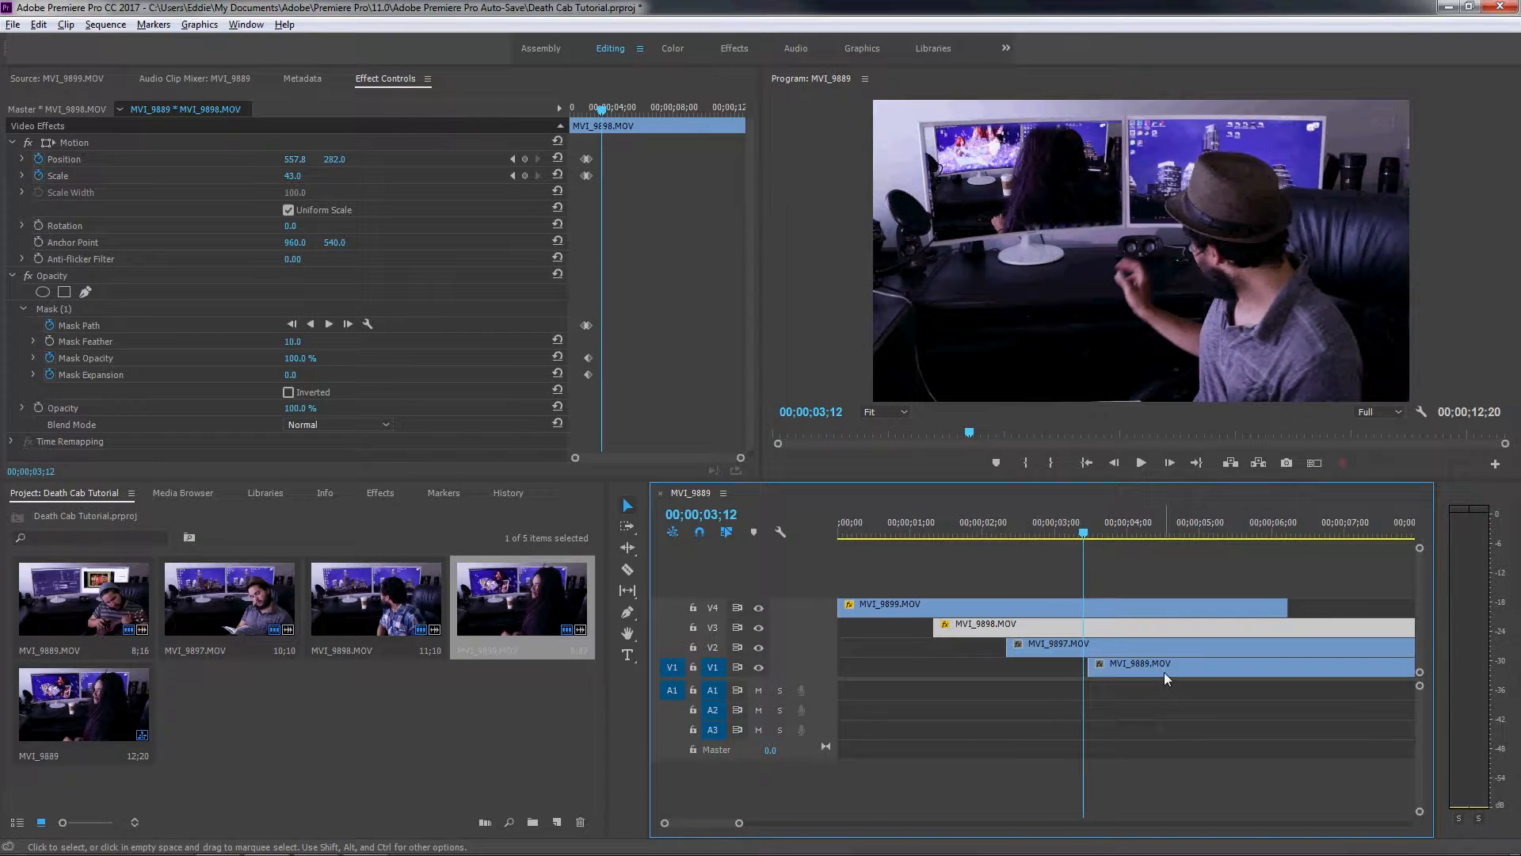
left_click(1089, 646)
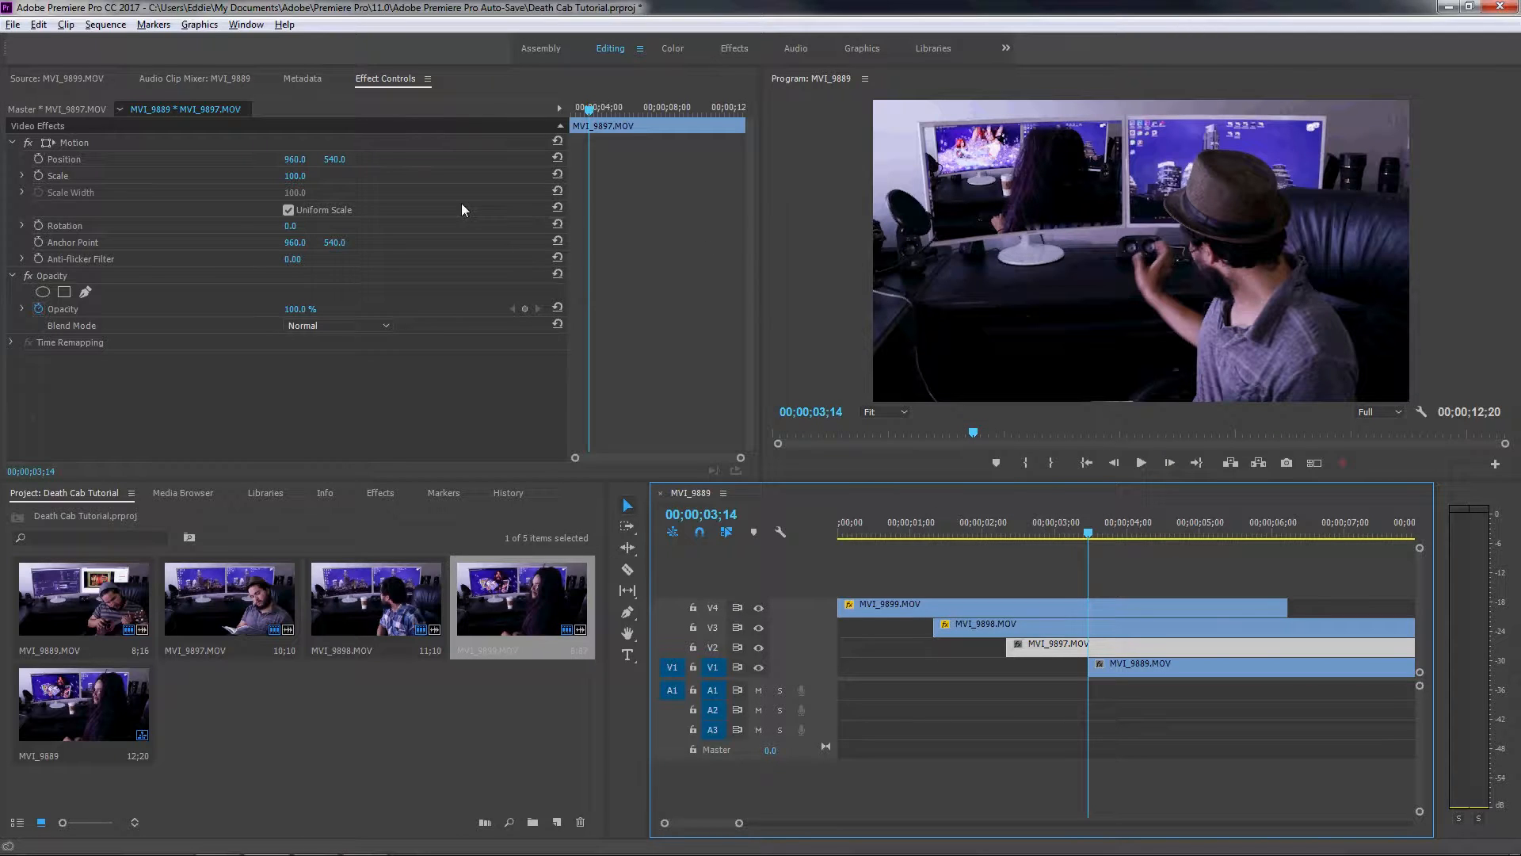
left_click(39, 158)
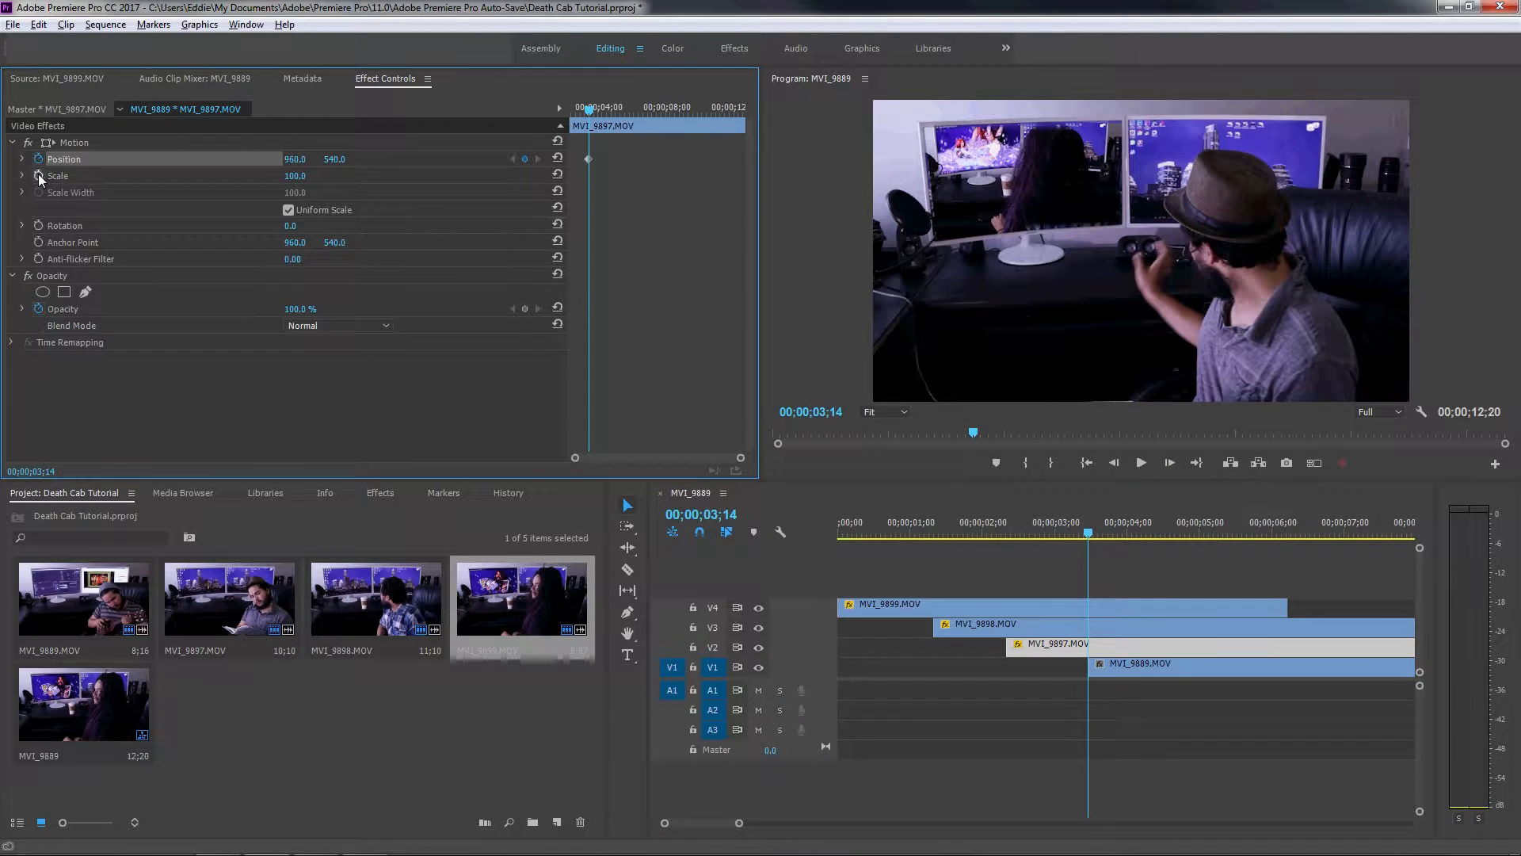
left_click(38, 175)
left_click(38, 309)
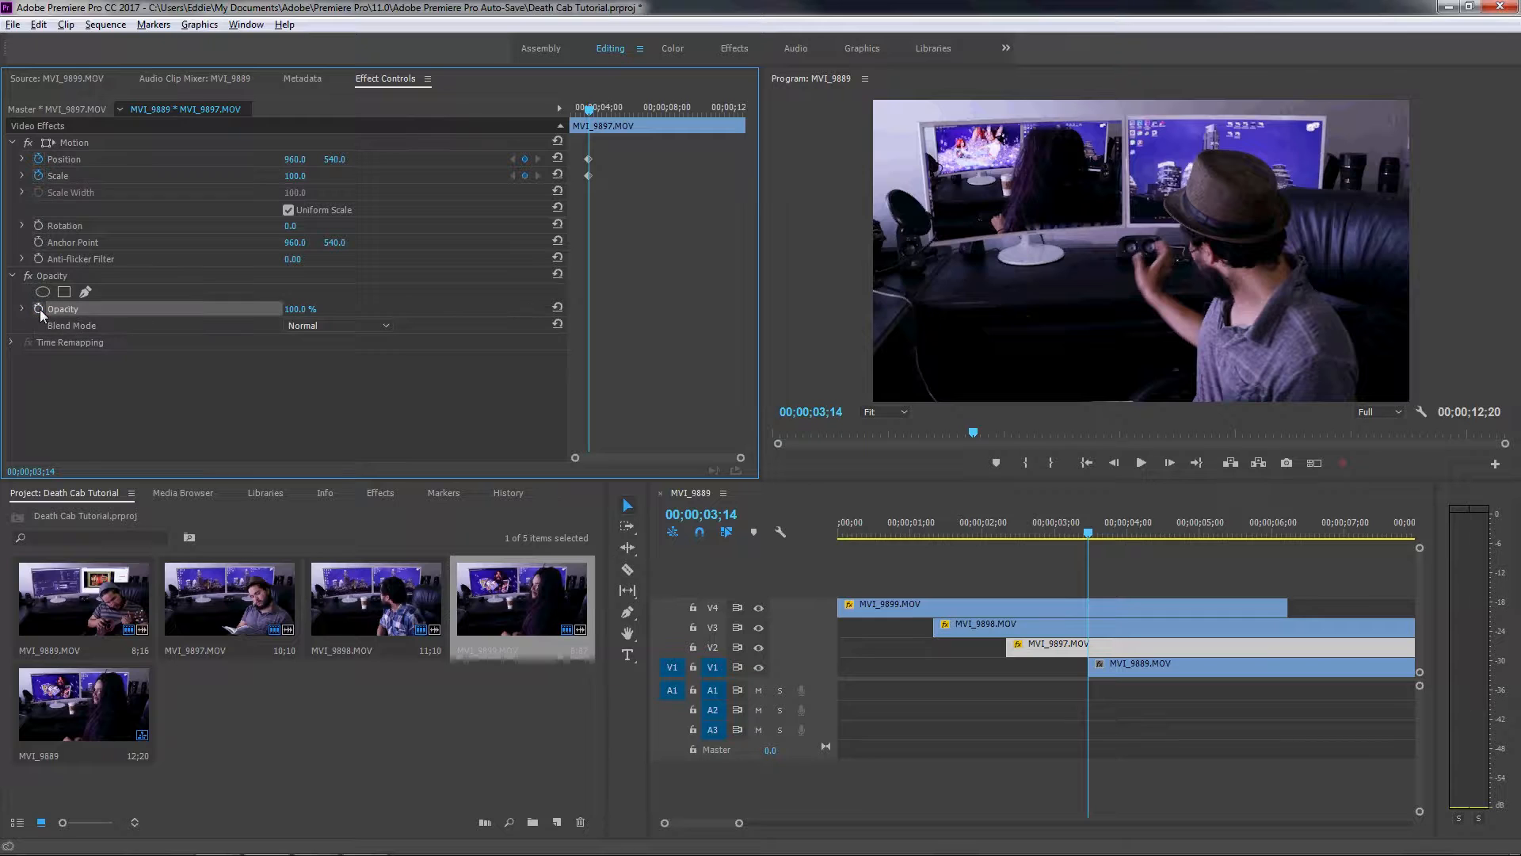
Step: Add an empty pen mask to MVI_9897 and paste the copied transition keyframes at 00;00;03;14
left_click(86, 294)
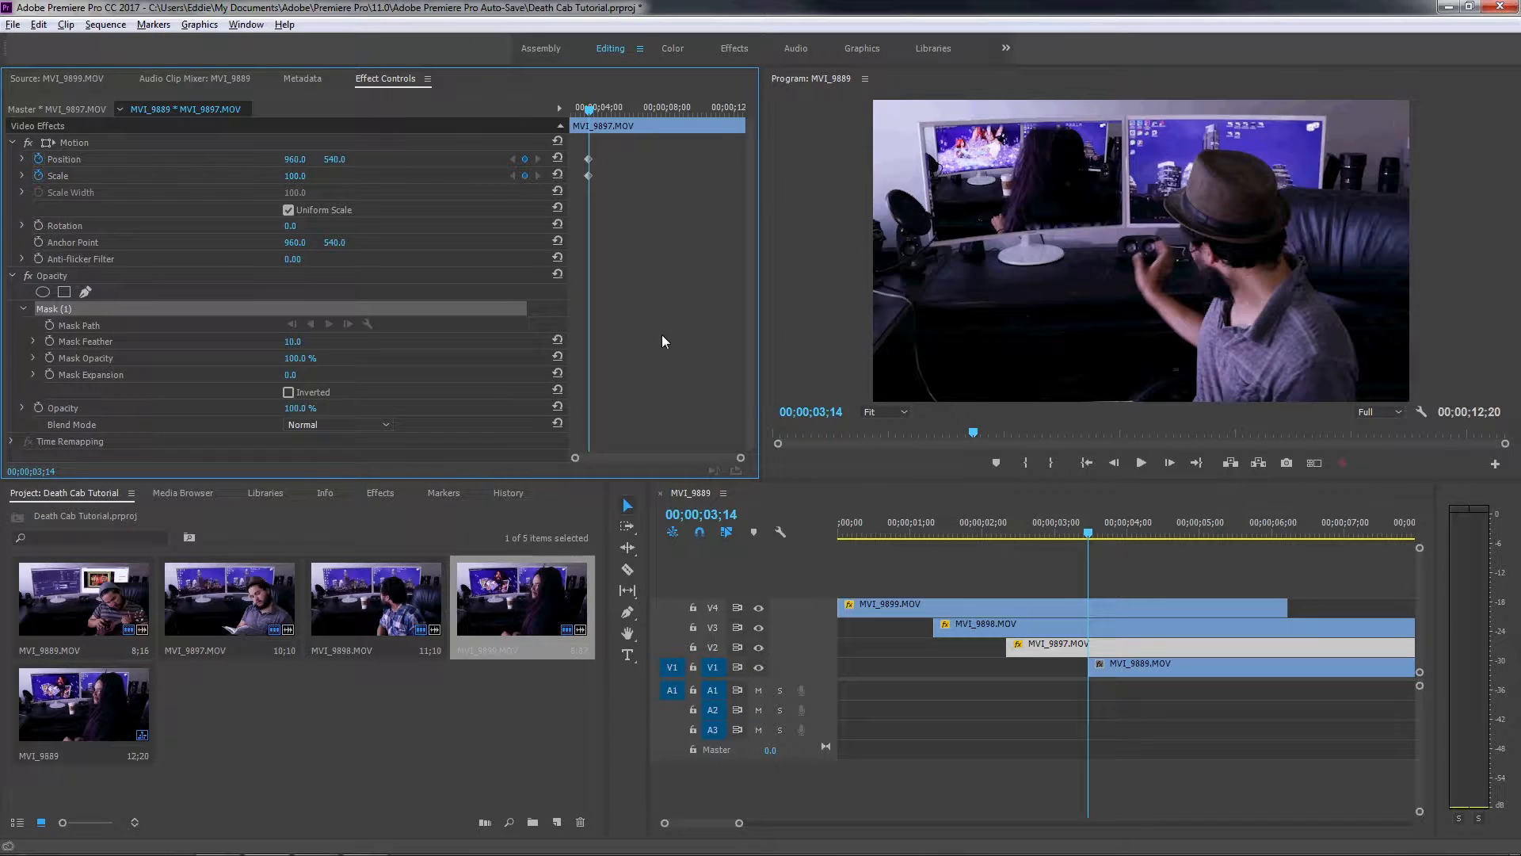
left_click_drag(607, 200, 583, 153)
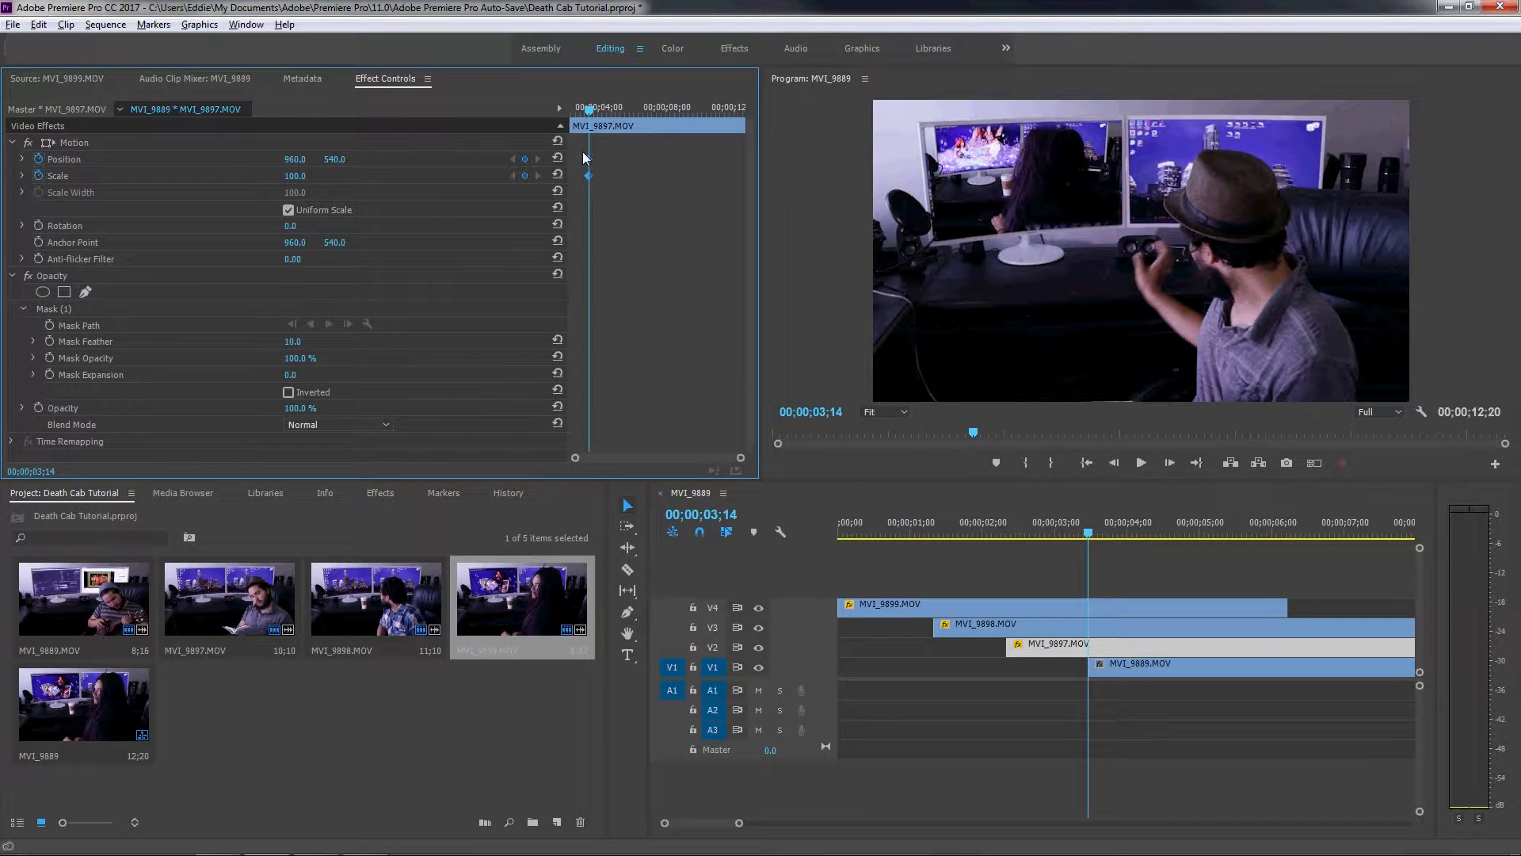
key("ctrl+v")
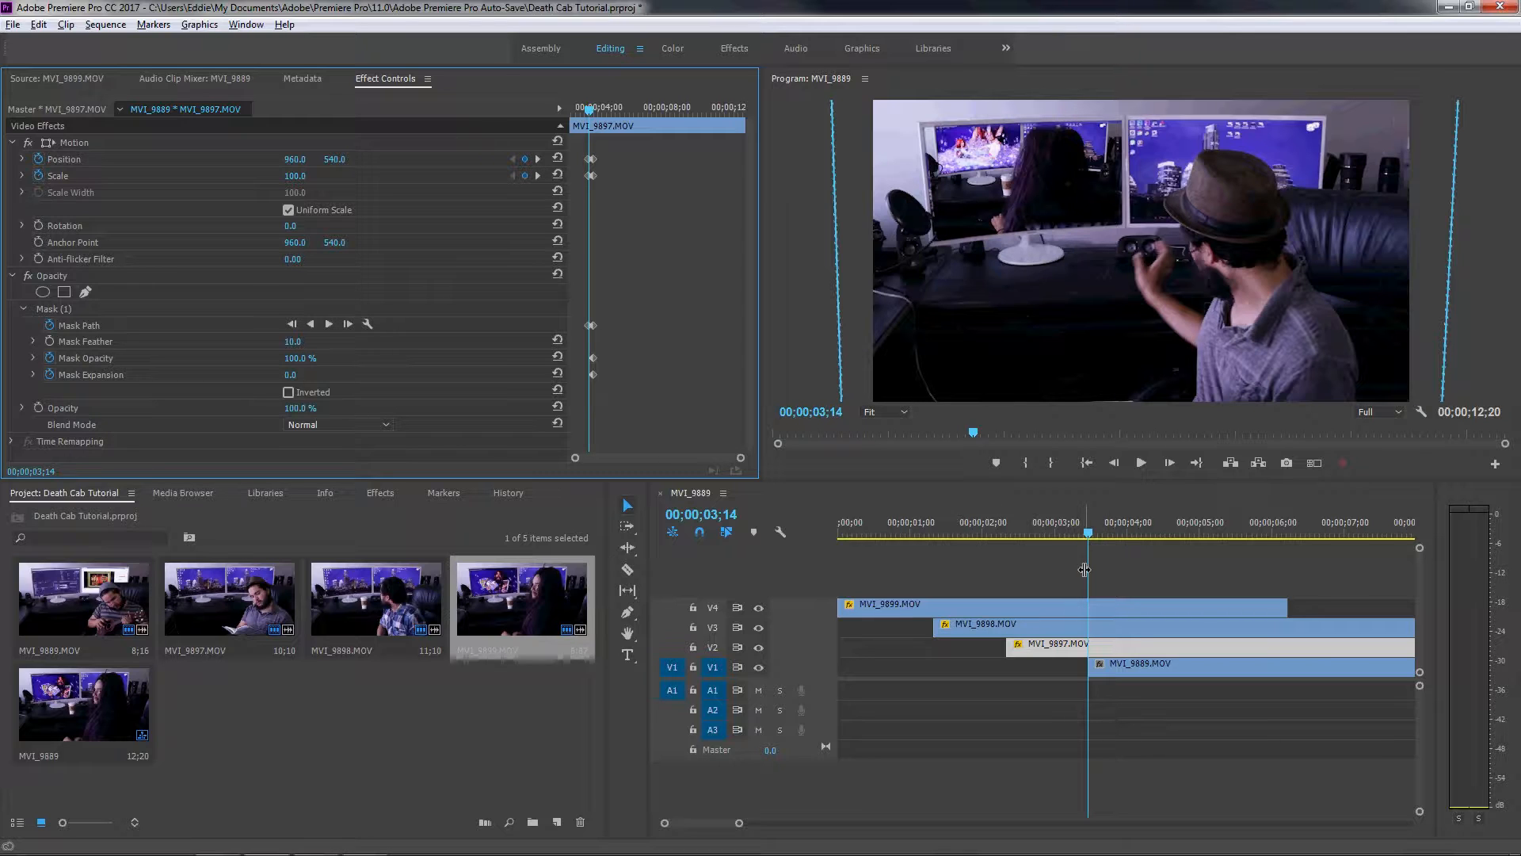
Step: Step frame by frame through the transition from MVI_9897 to MVI_9889 to examine the pasted animation, ending at 00;00;03;25
key("Right")
key("Right")
key("Right")
key("Right")
key("Right")
key("Right")
key("Right")
key("Right")
key("Right")
key("Right")
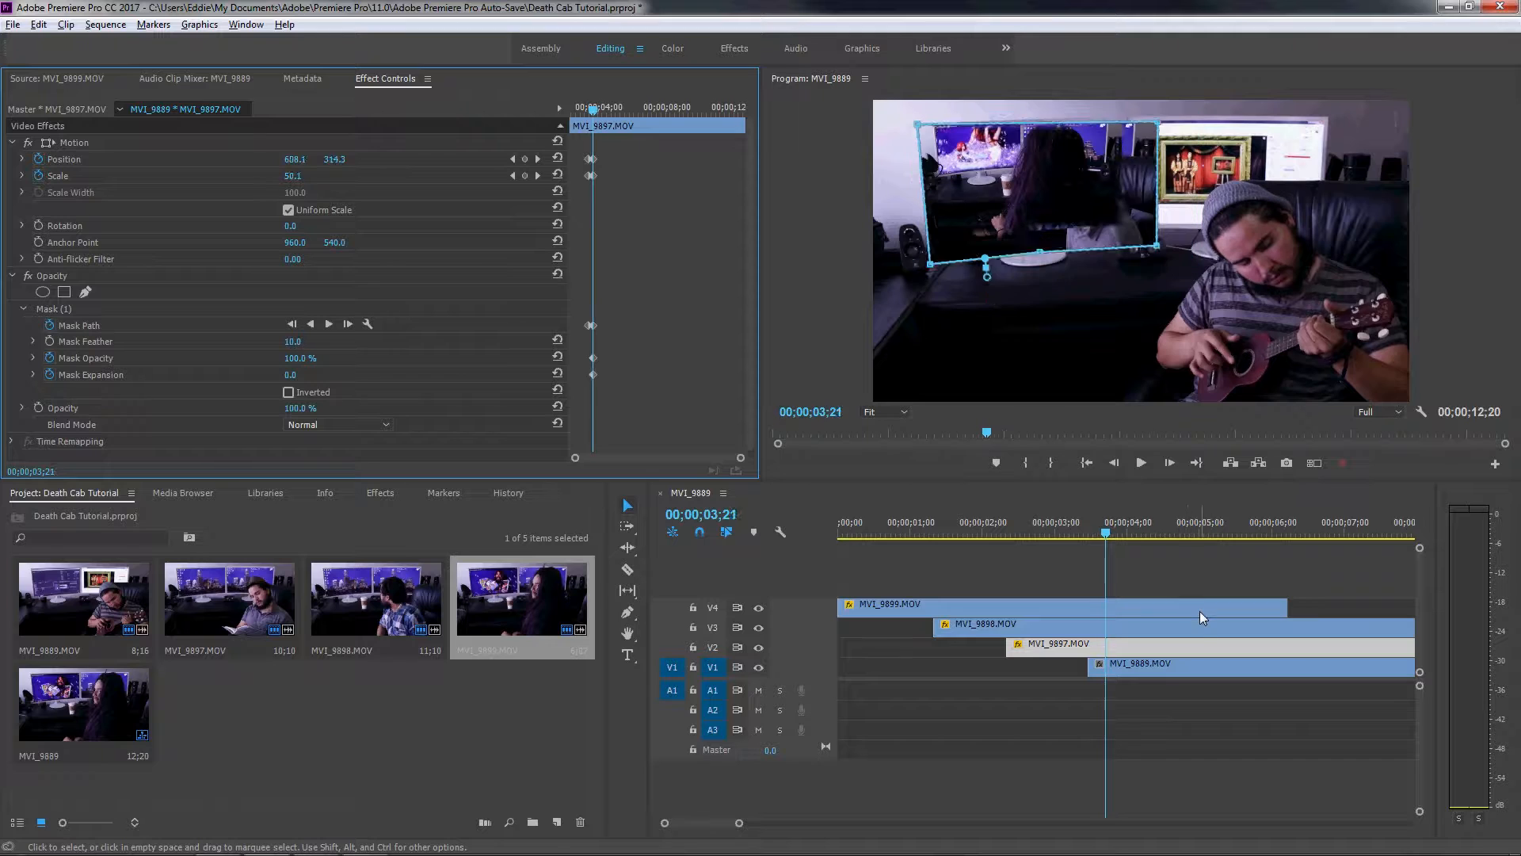
key("Right")
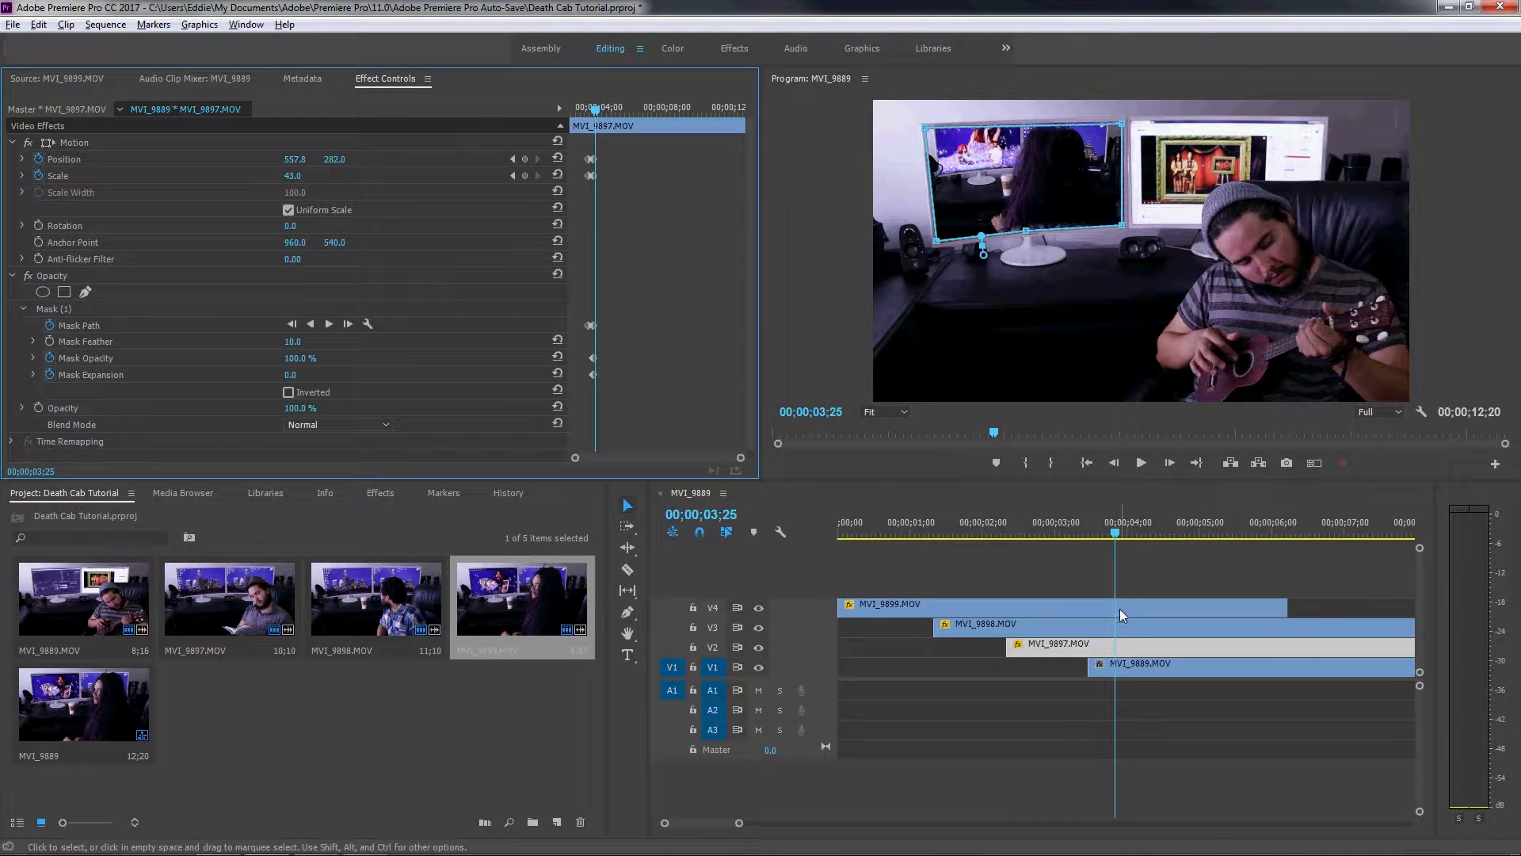
Step: Return to the first transition and step back and forth through it to review MVI_9899 shrinking into the monitor, ending at 00;00;01;27
left_click_drag(1117, 536, 951, 532)
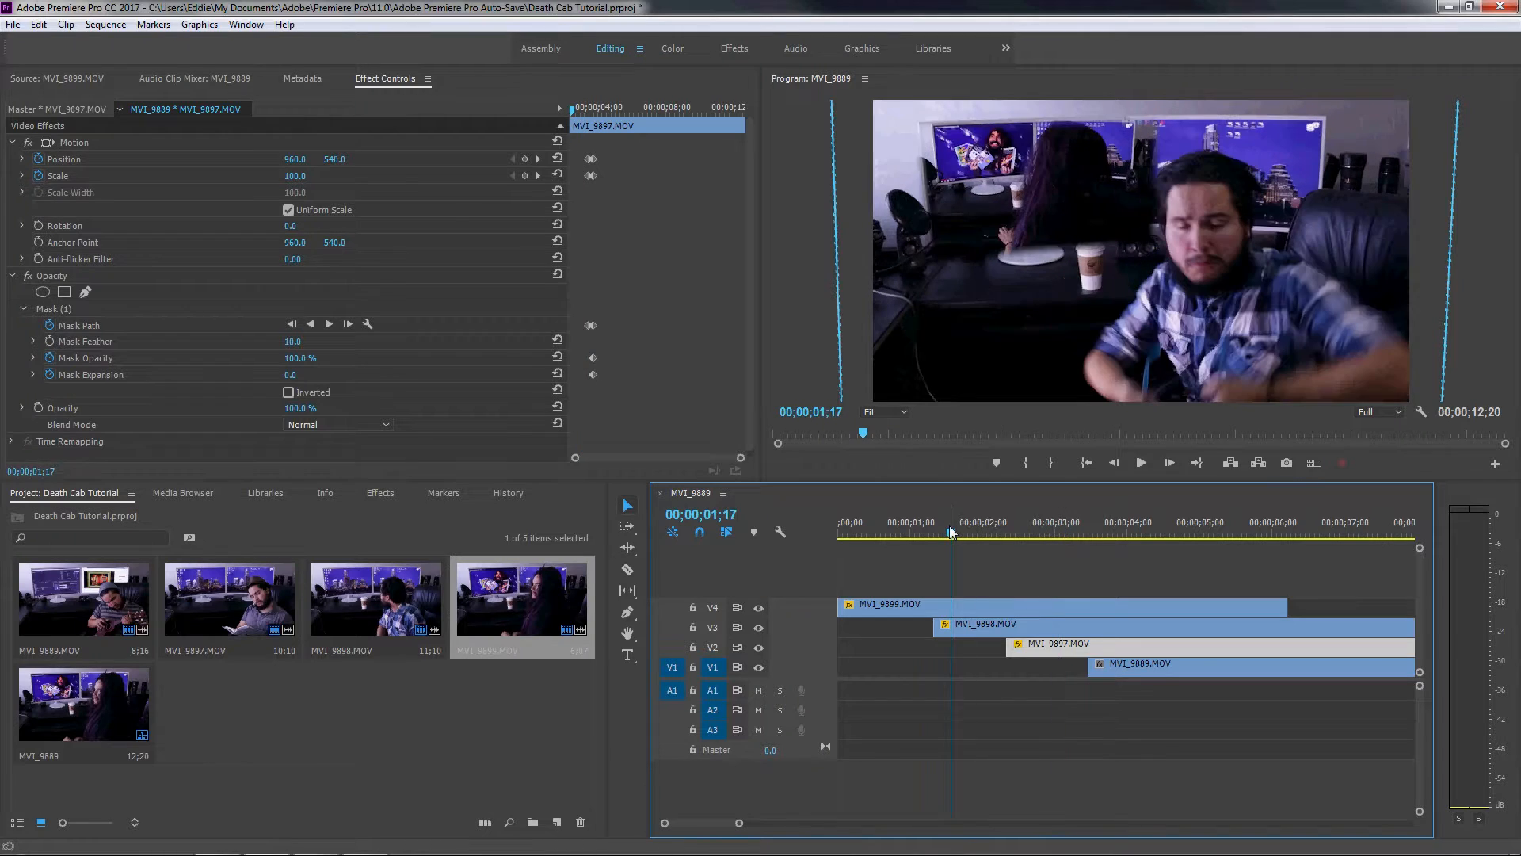
left_click(888, 526)
key("shift+Right")
key("shift+Right")
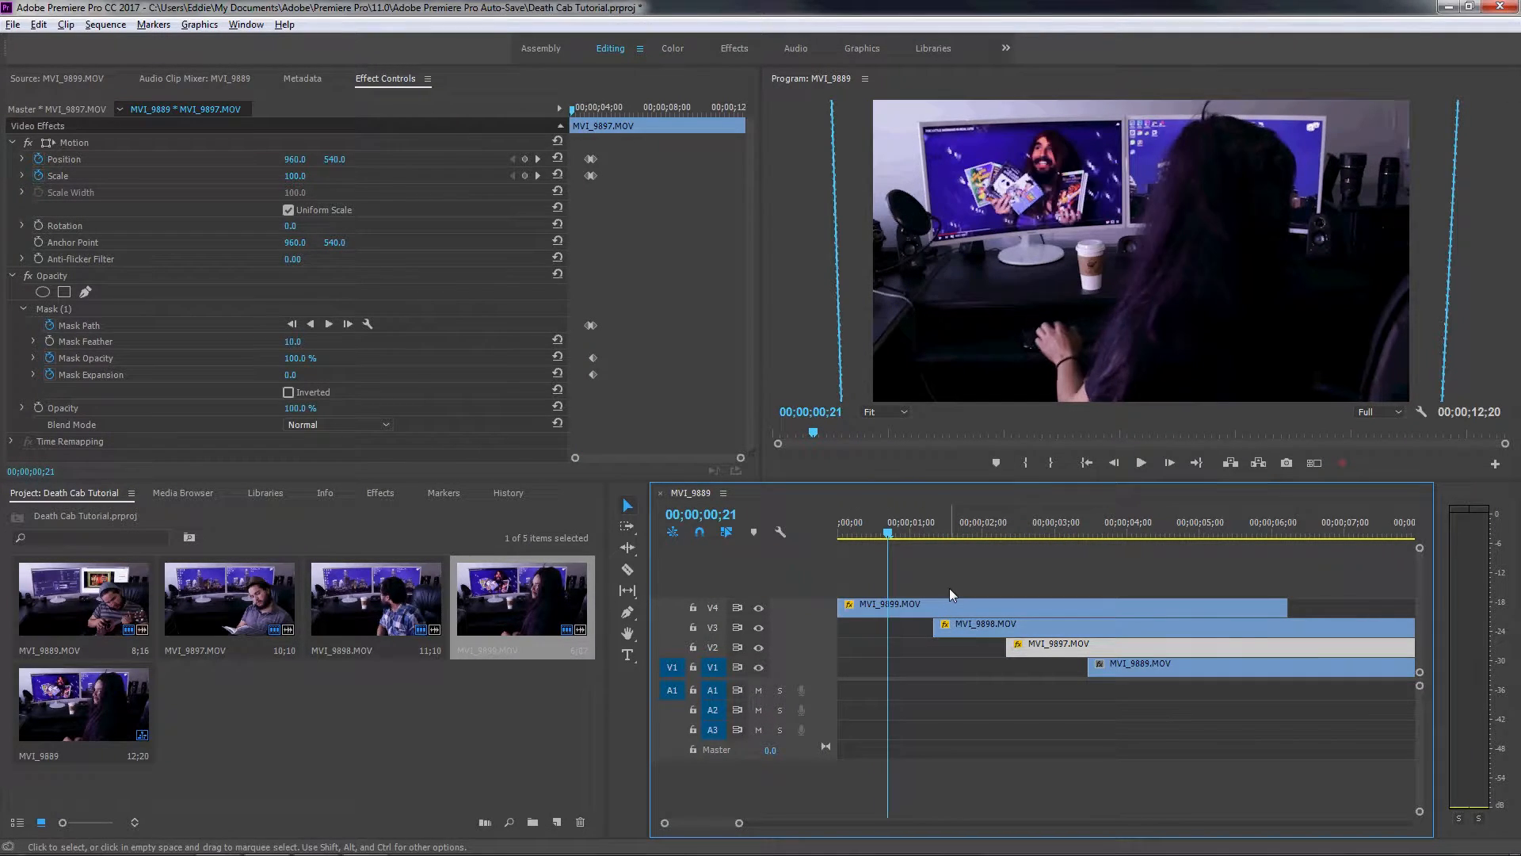
key("Right")
key("Right")
key("Right")
key("Right")
key("Right")
key("Right")
key("Right")
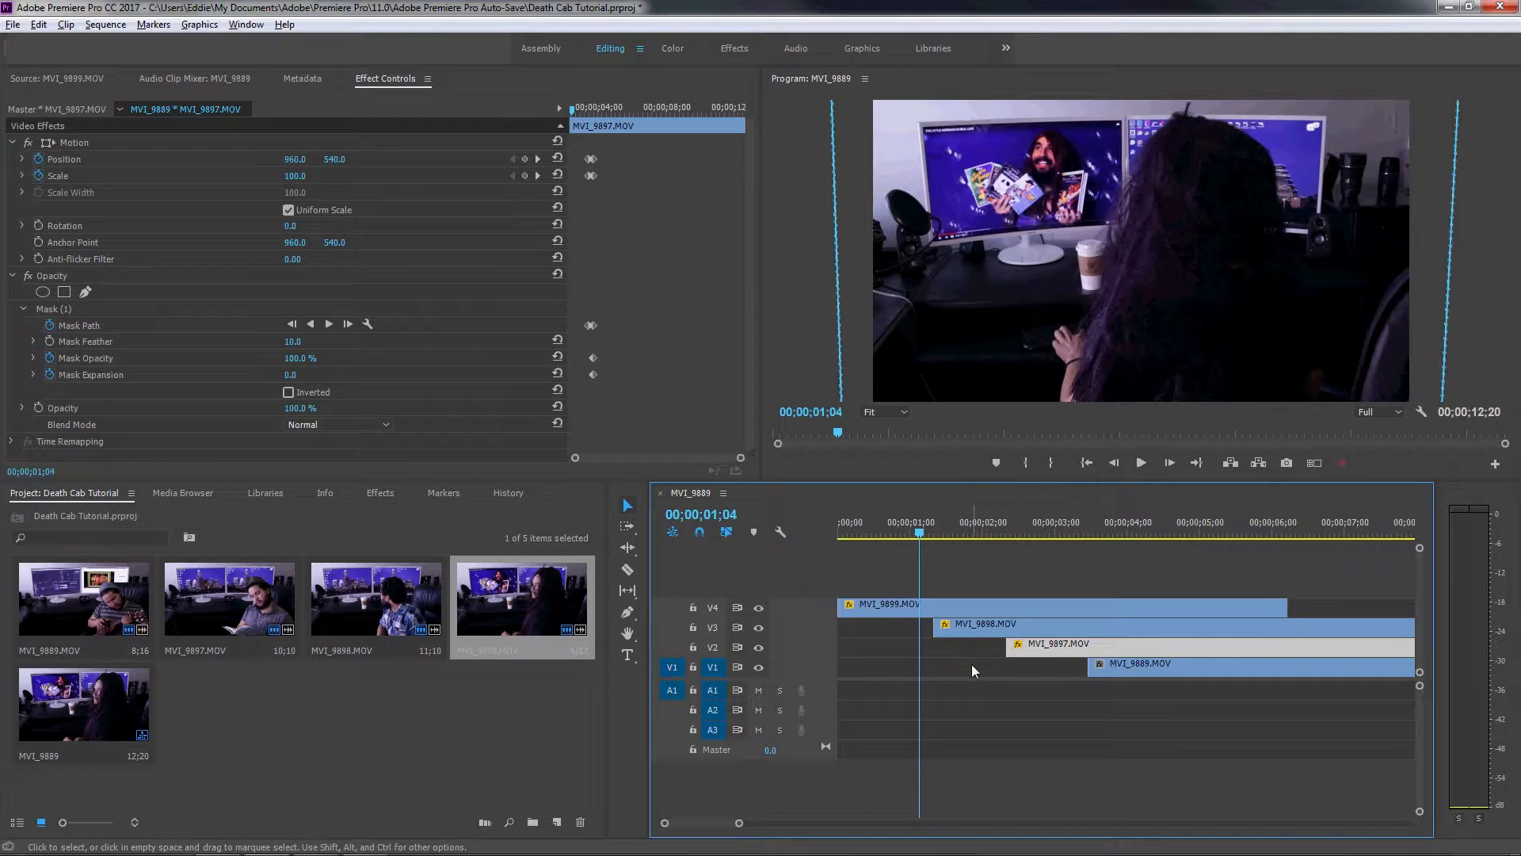
key("Right")
key("Right")
key("Right")
key("Right")
key("Right")
key("Right")
key("Right")
key("Right")
key("Right")
key("Right")
key("Right")
key("Right")
key("Right")
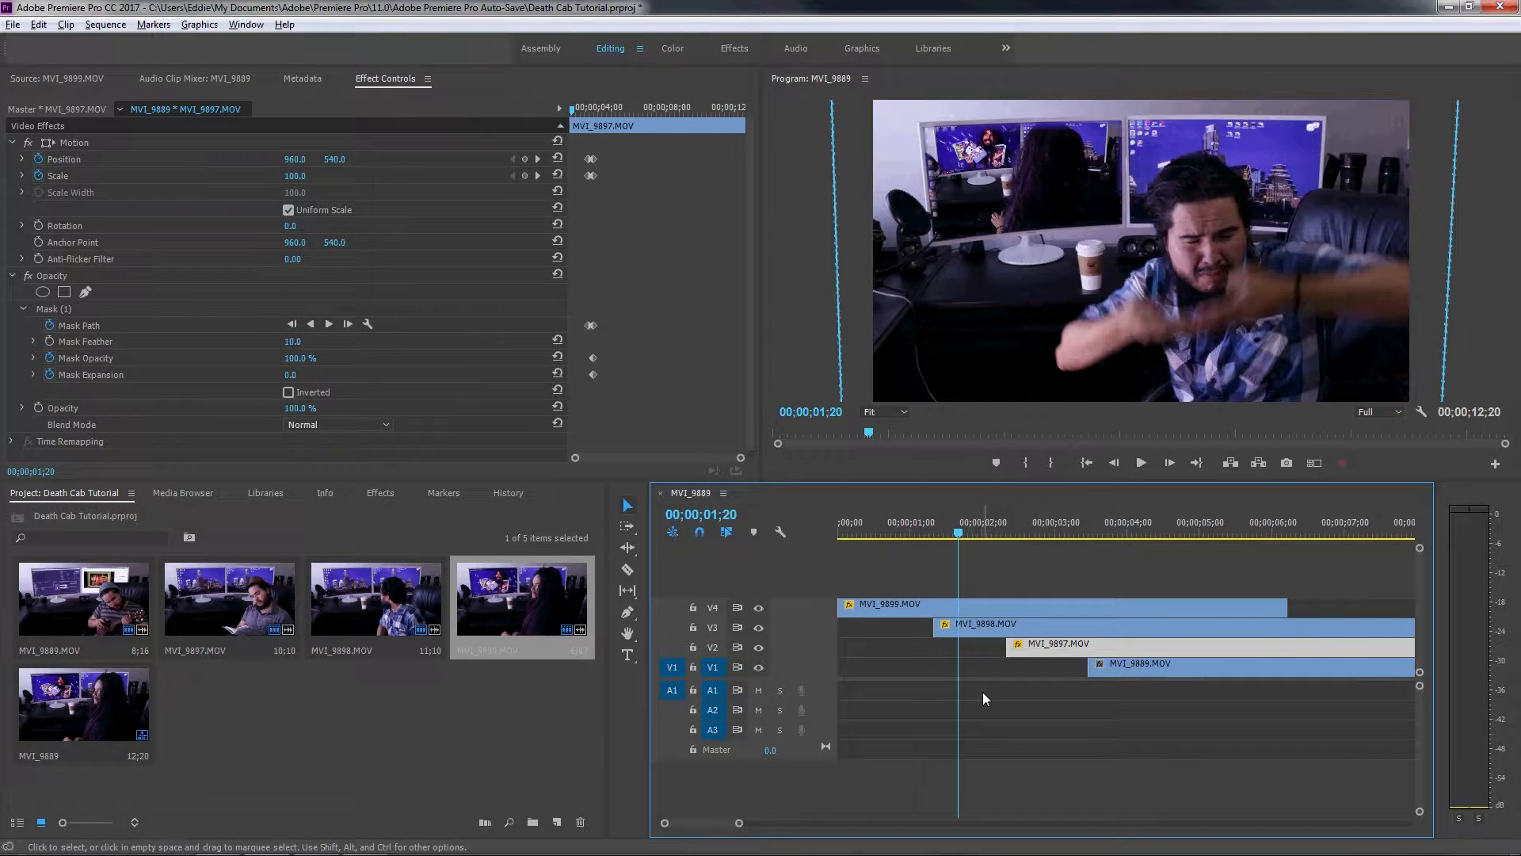
key("Left")
key("Left")
key("Left")
key("Left")
key("Left")
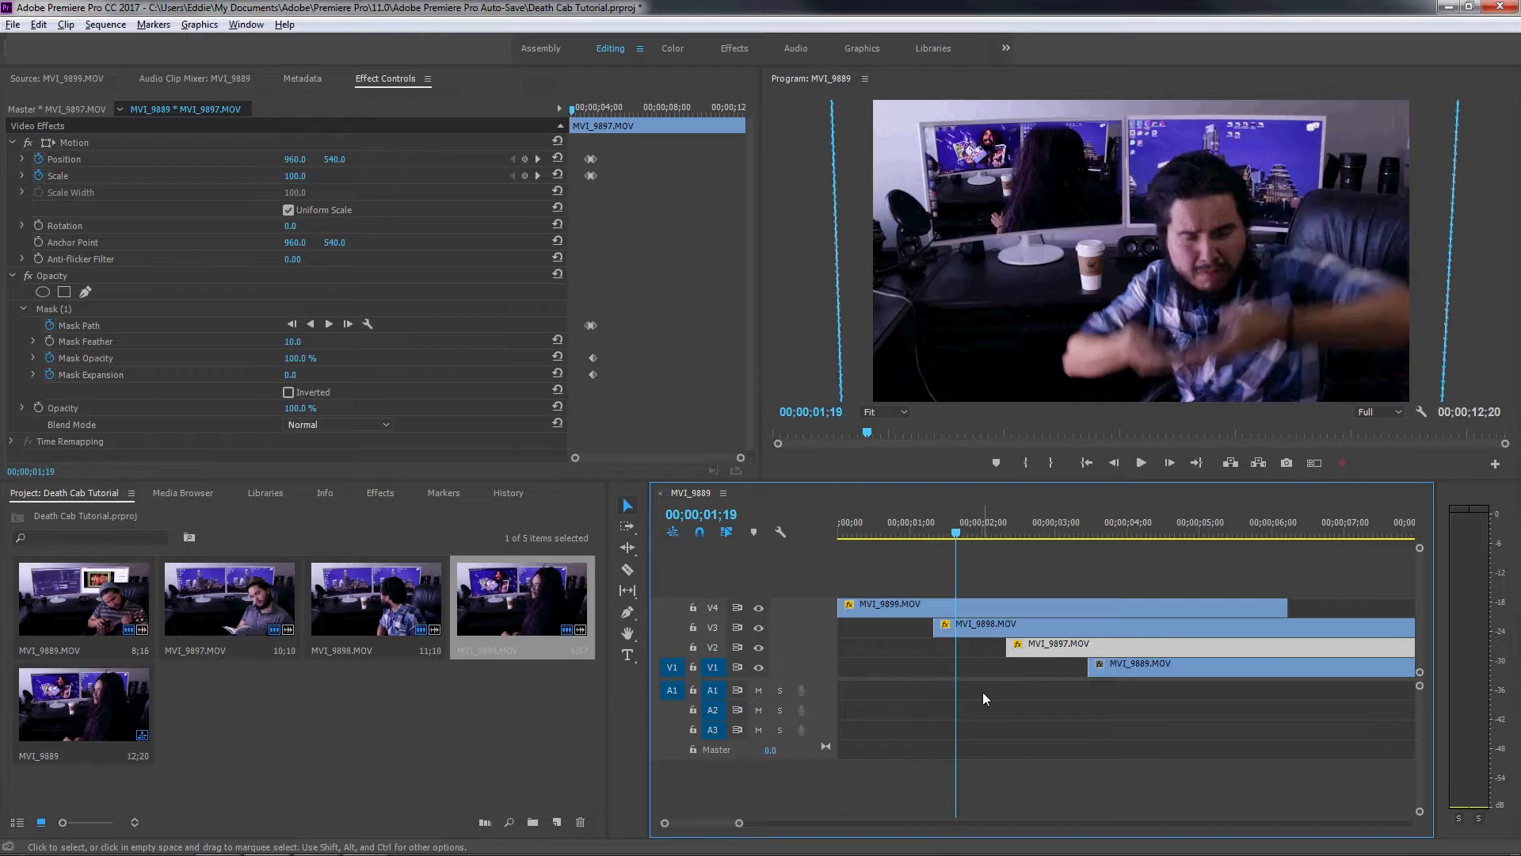
key("Left")
key("Left")
key("Left")
key("Left")
key("Left")
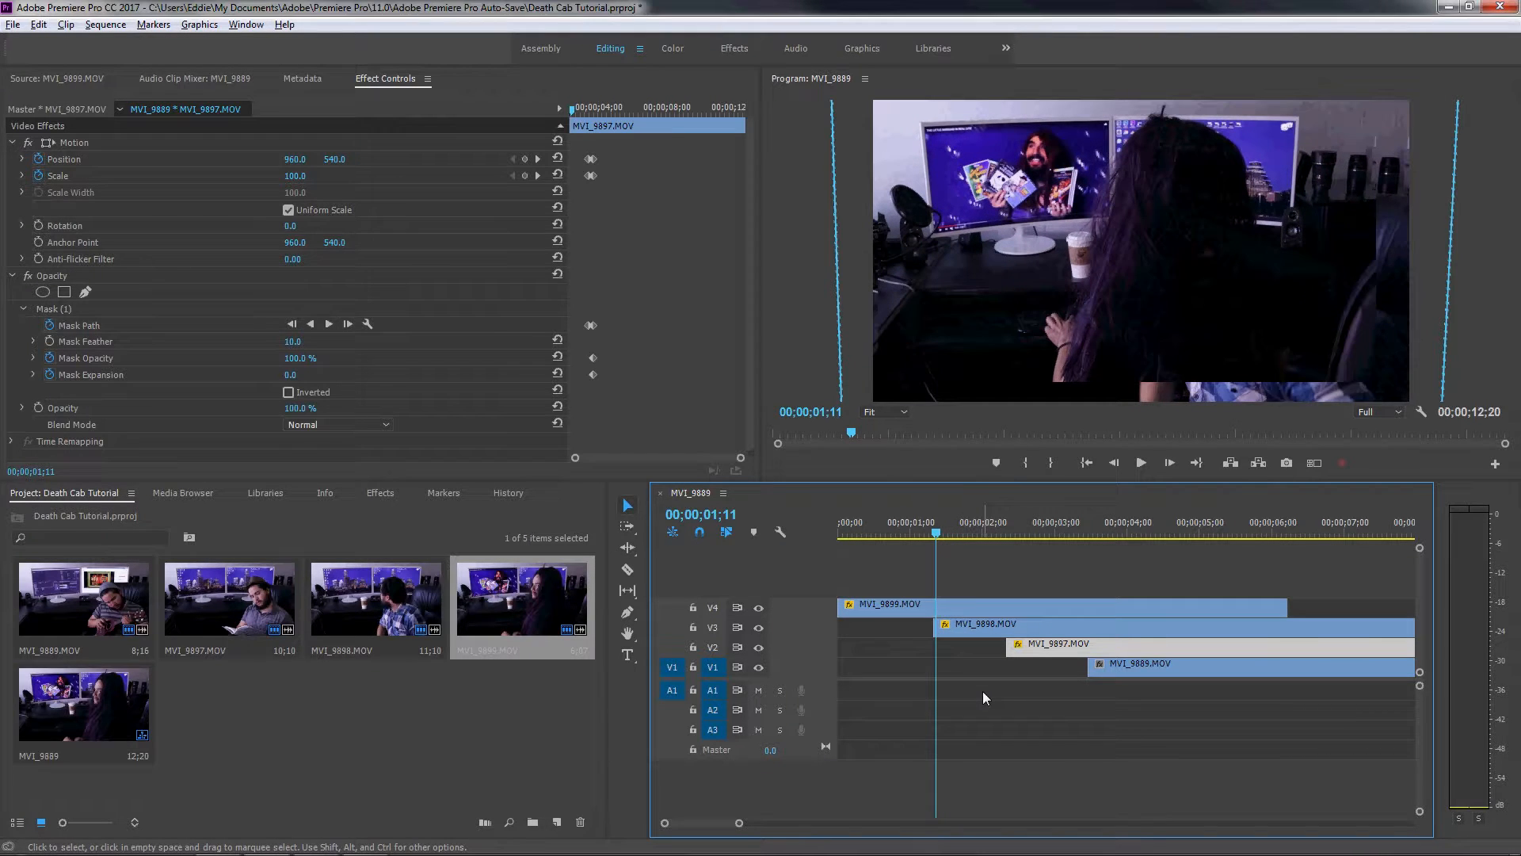
key("Right")
key("Right")
key("Right")
key("Right")
key("Right")
key("Right")
key("Right")
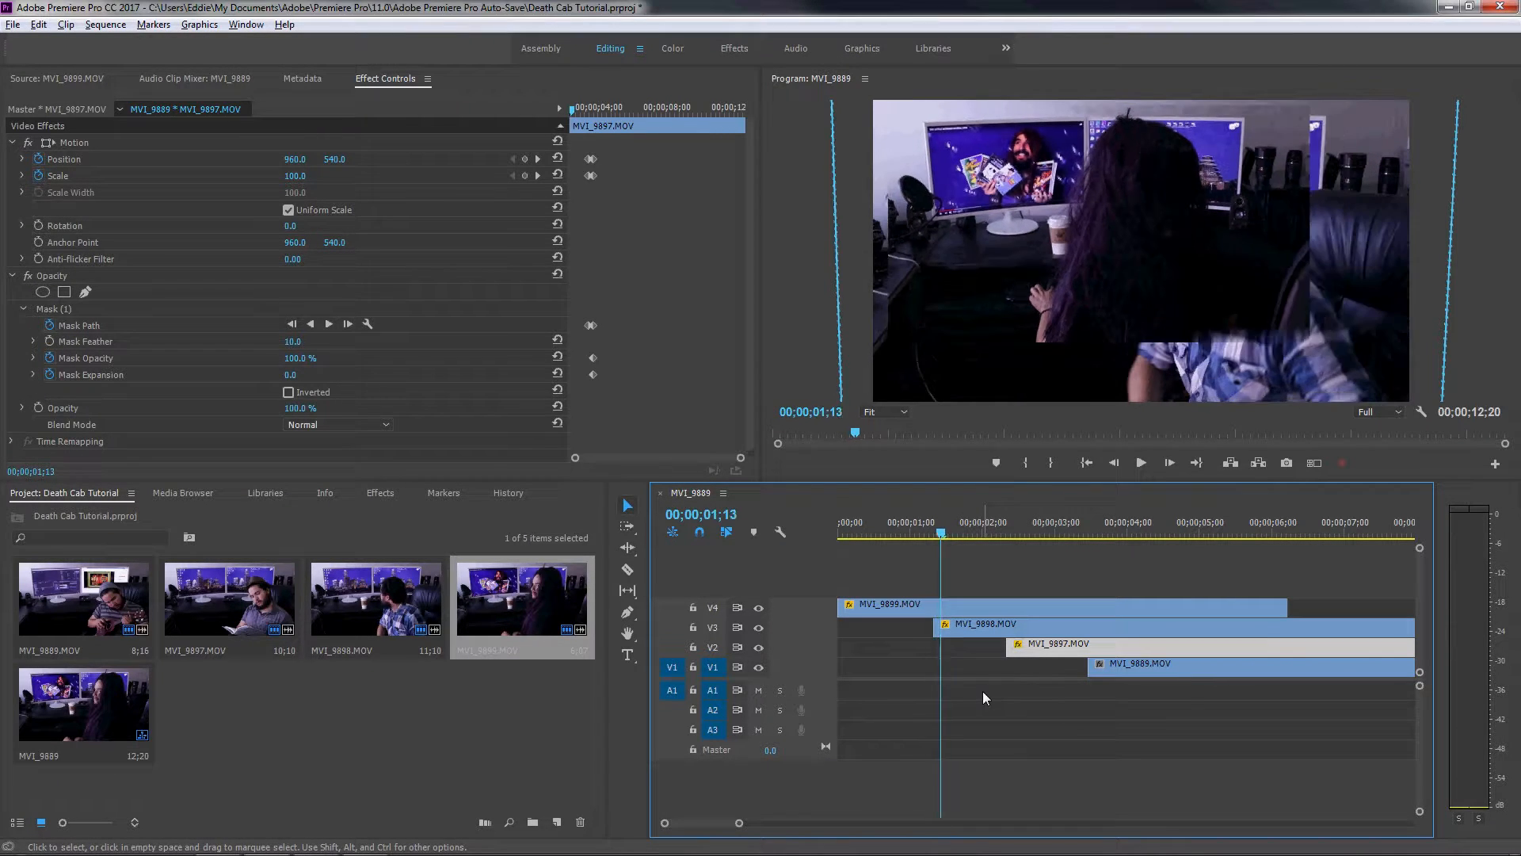
key("Right")
key("Right")
key("Right")
key("Right")
key("Right")
key("Right")
key("Right")
key("Right")
key("Right")
key("Right")
key("Right")
key("Right")
key("Right")
key("Right")
key("Right")
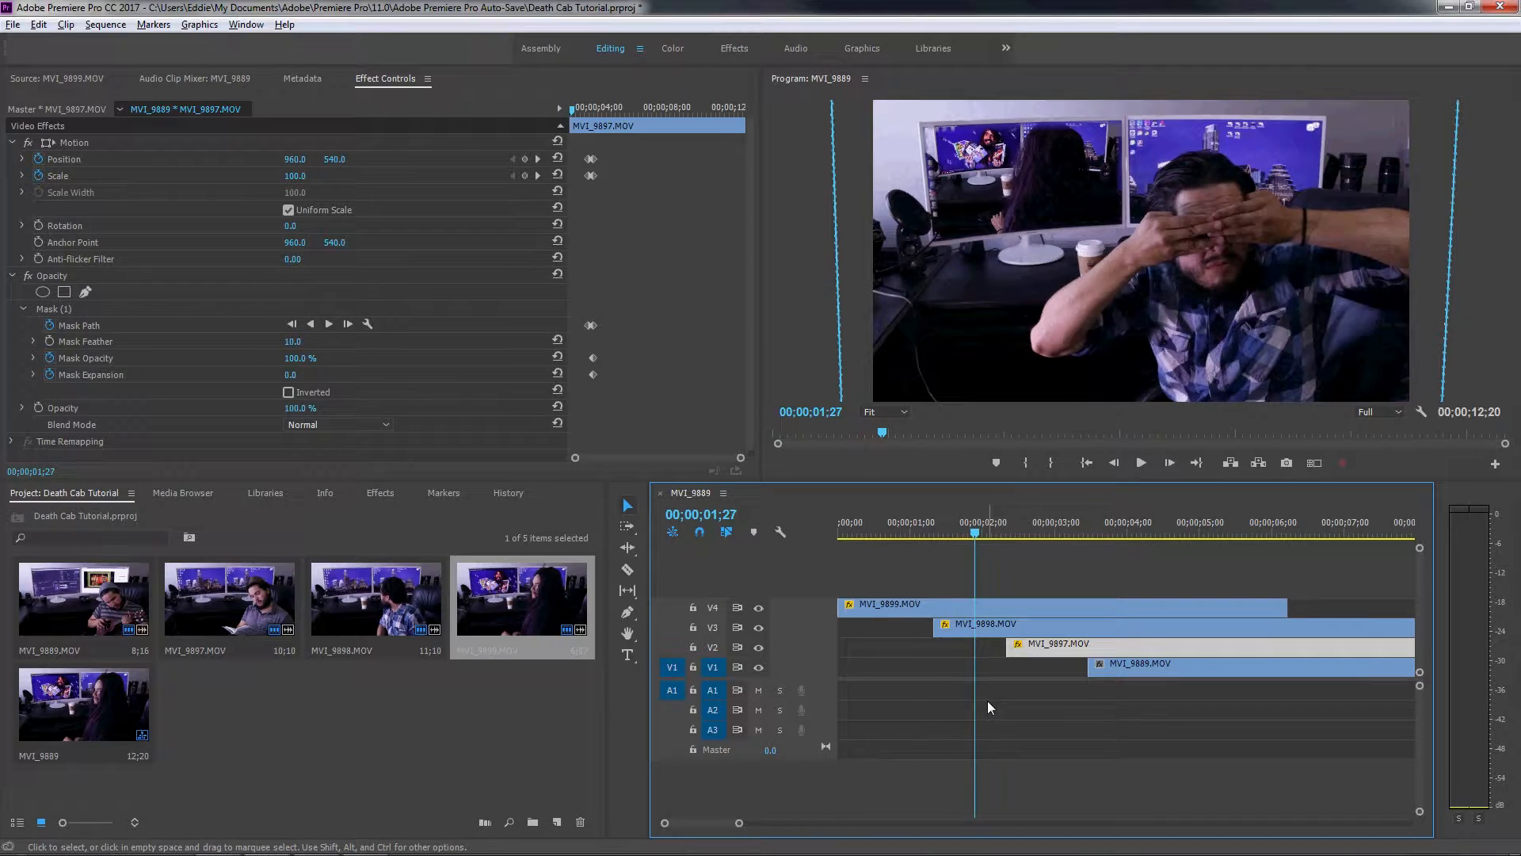
Step: Step frame by frame from the first transition to the start of MVI_9897 at 00;00;02;10 to examine the nested picture
key("Right")
key("Right")
key("Right")
key("Right")
key("Right")
key("Right")
key("Right")
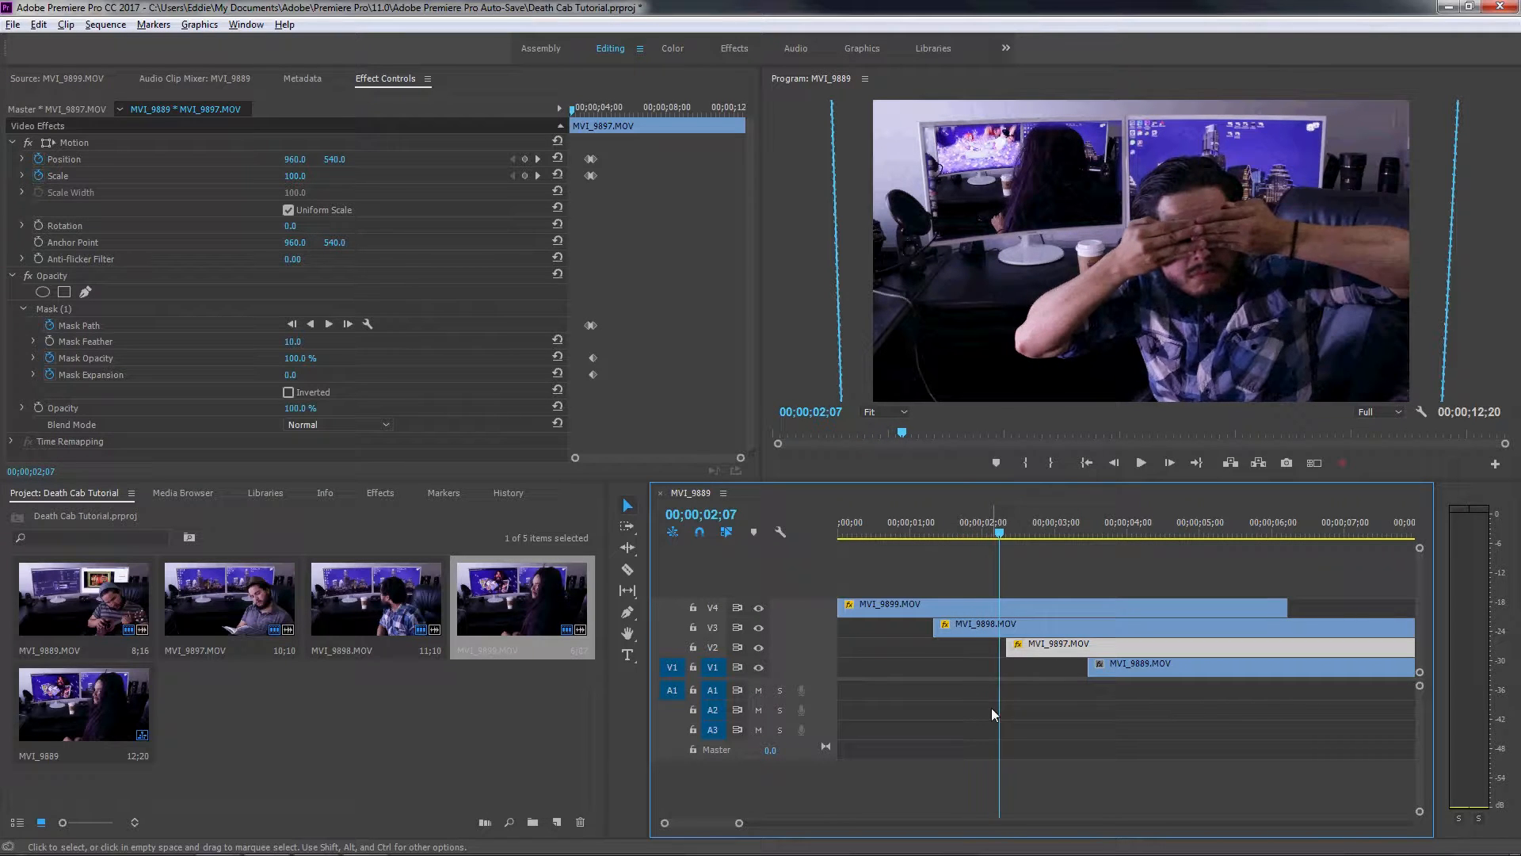
key("Right")
key("Right")
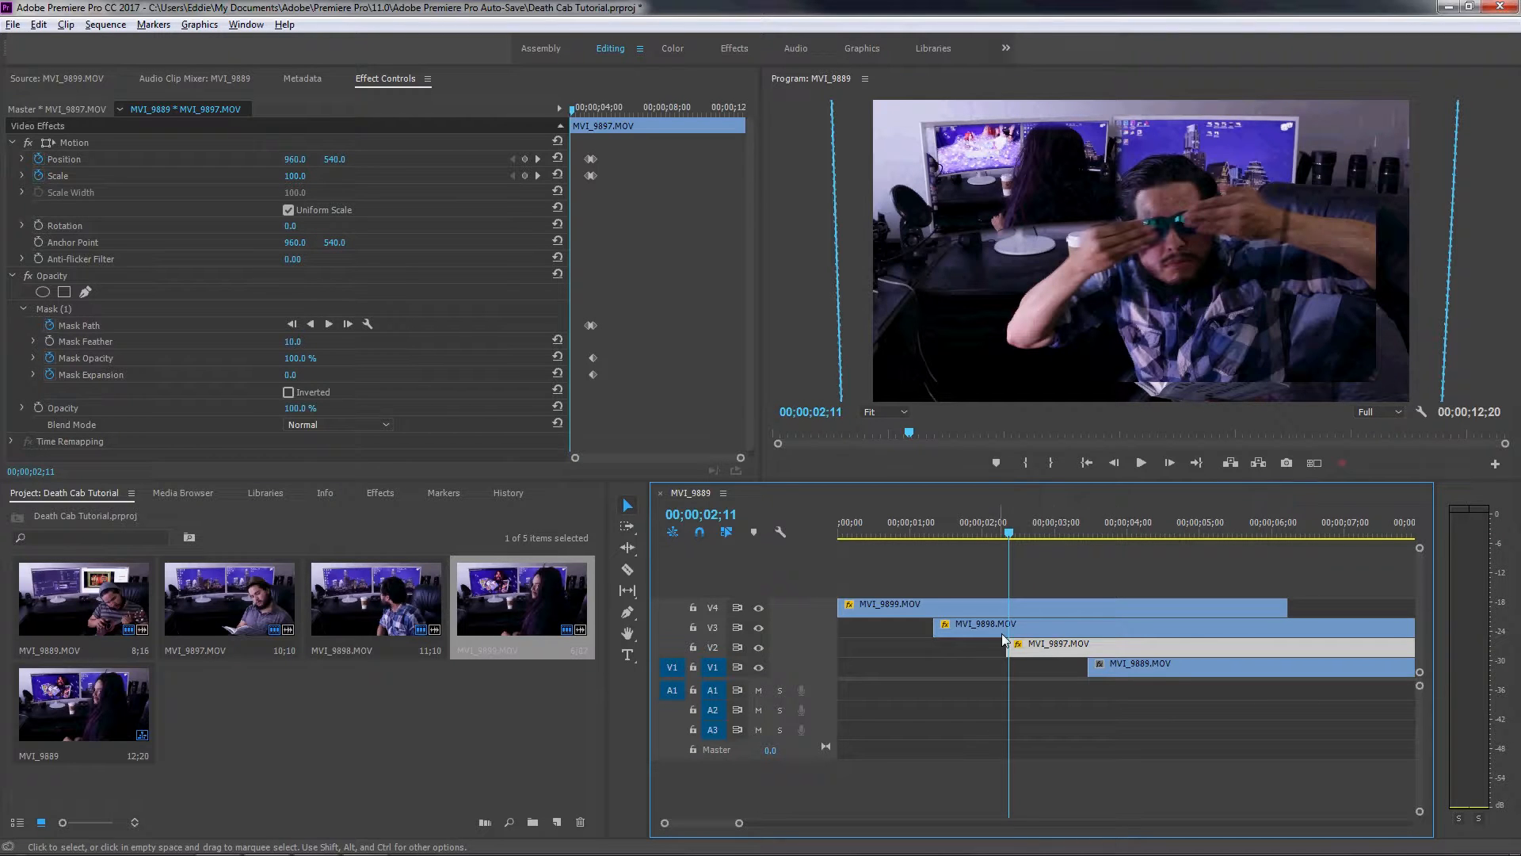
key("Left")
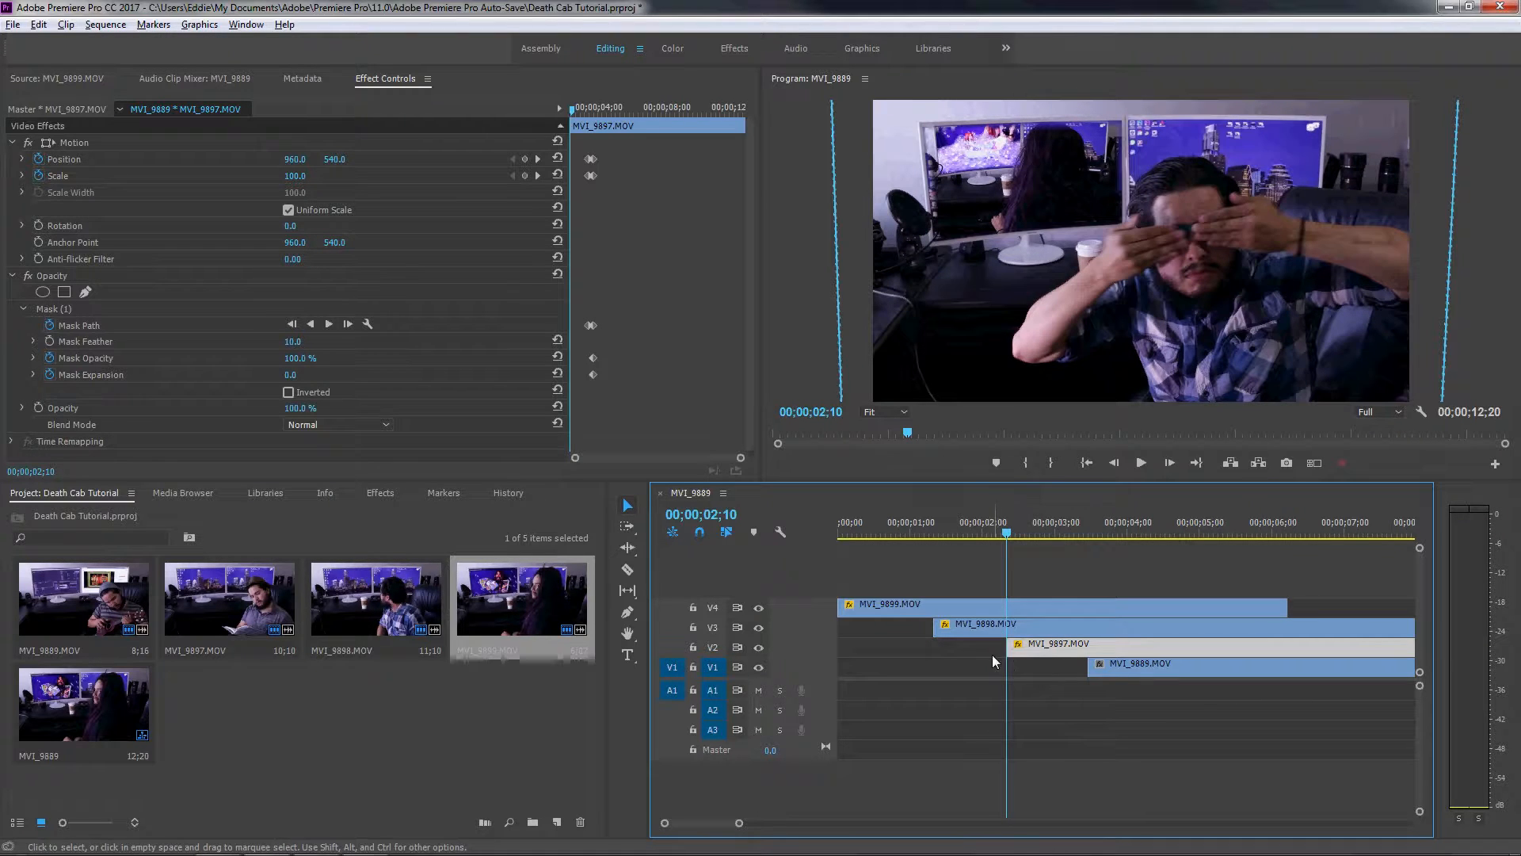
Step: On MVI_9899 at 00;00;02;18, keyframe scale to 19 and position to 359.3, 185.7 so it fits inside the nested monitor
left_click(1006, 603)
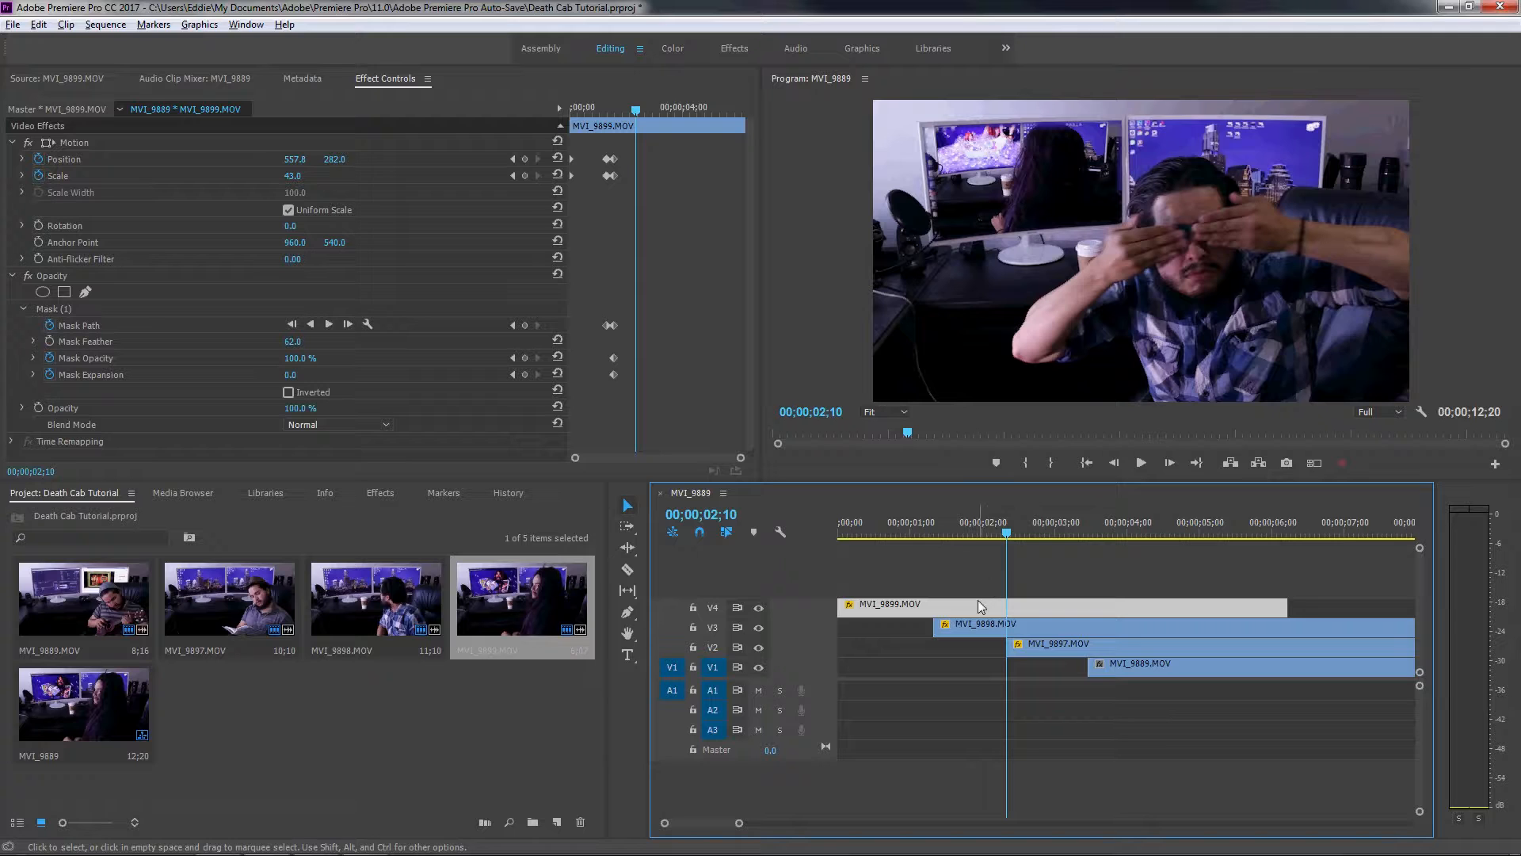
left_click_drag(295, 181, 287, 181)
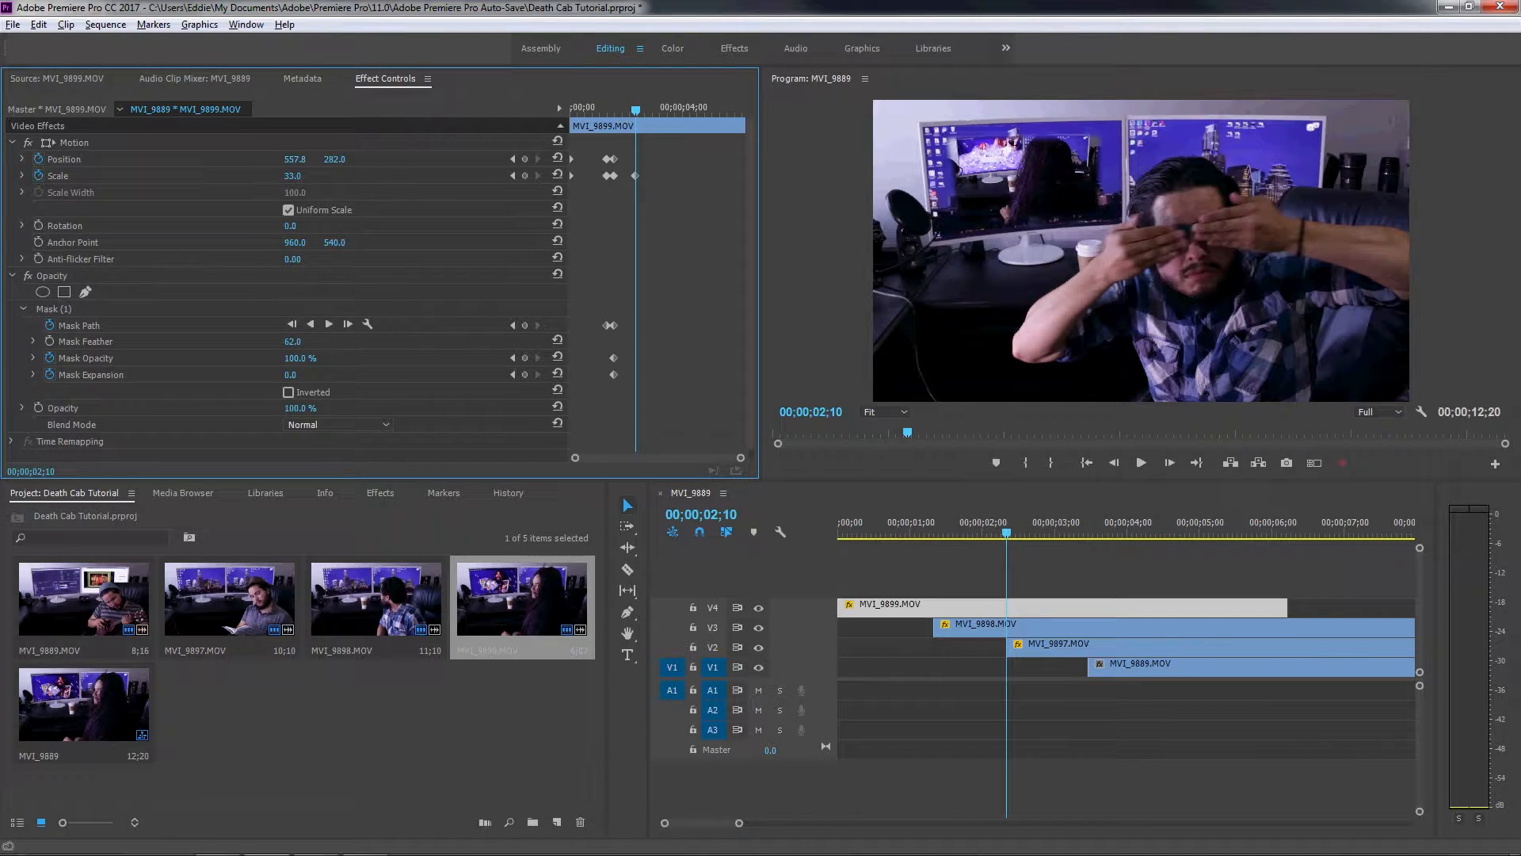
key("ctrl+z")
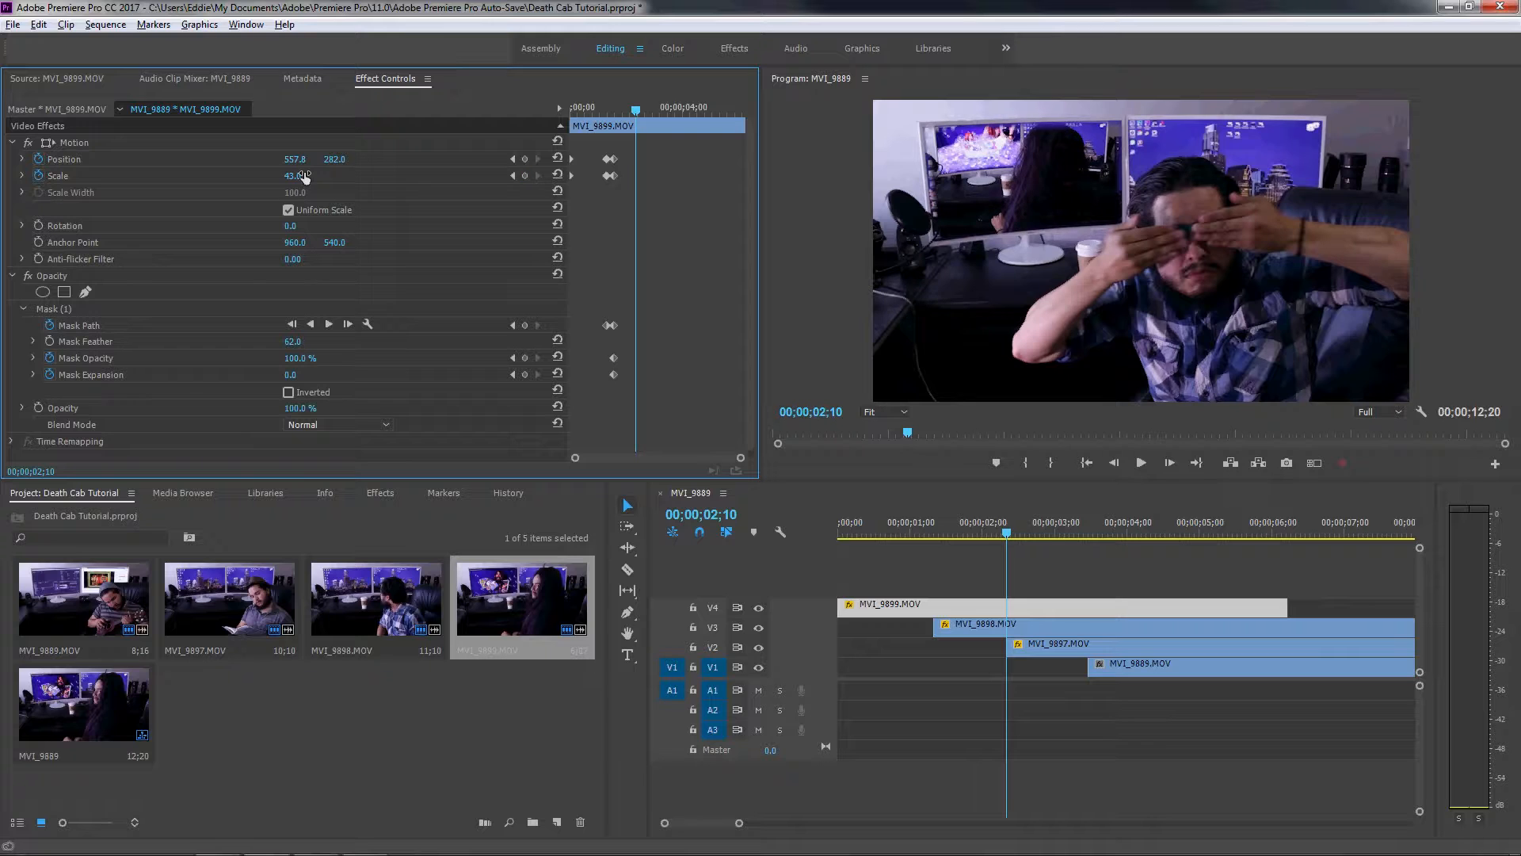
key("space")
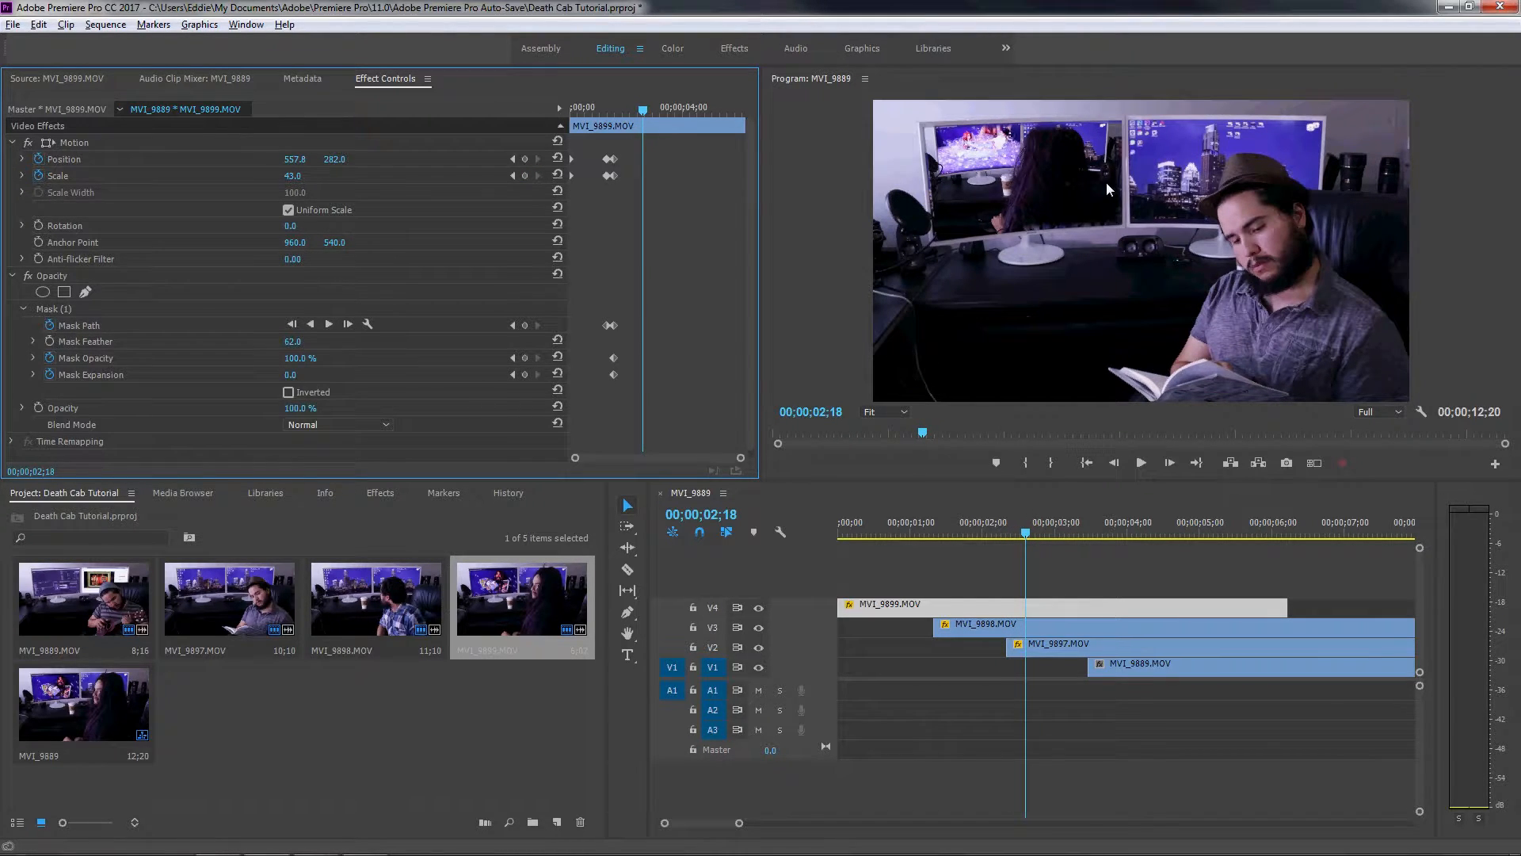
left_click_drag(292, 176, 271, 176)
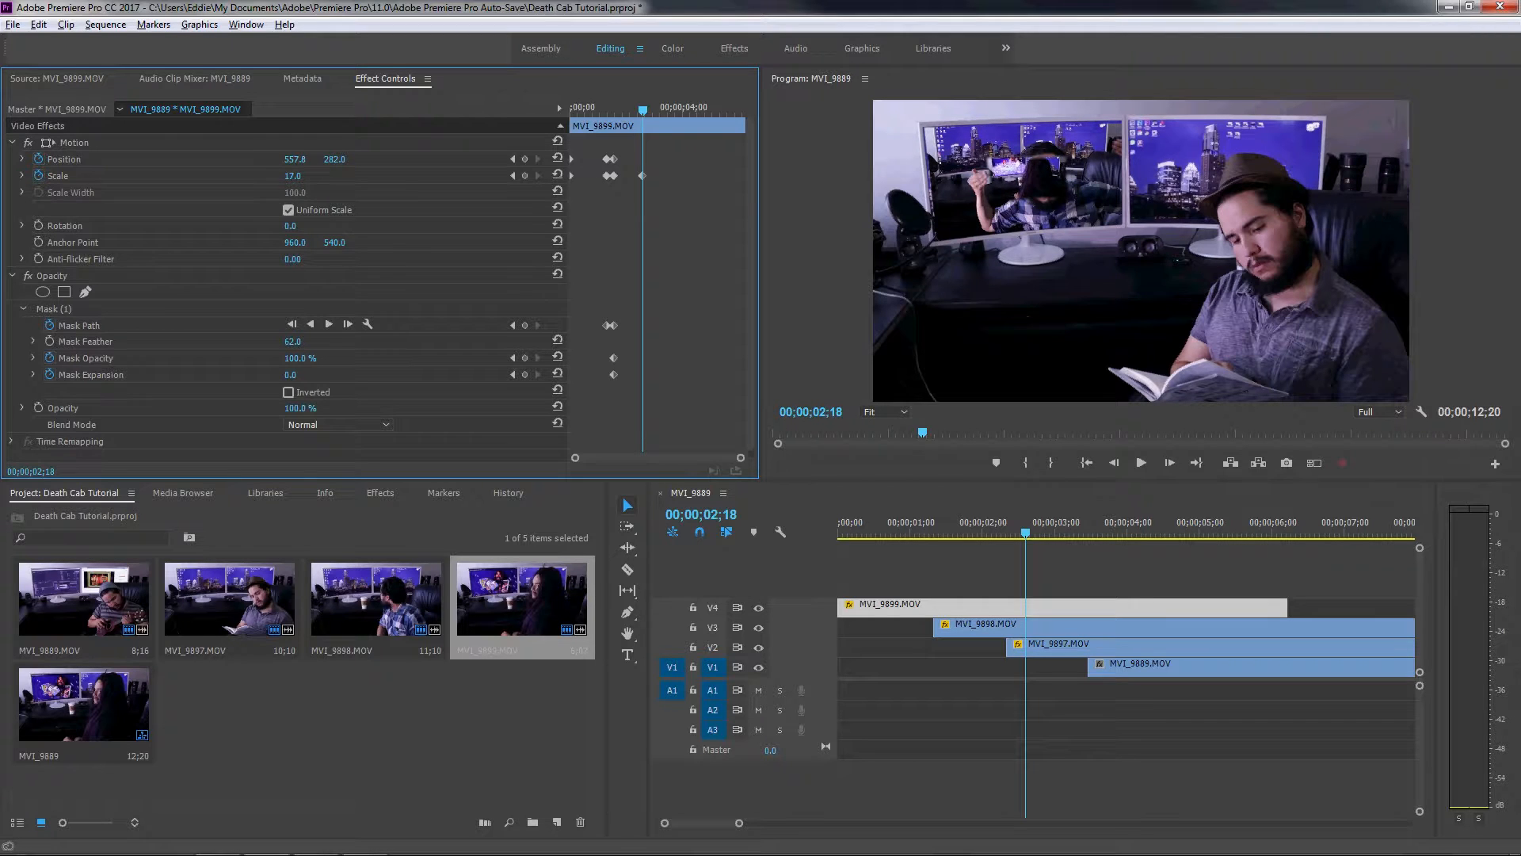
left_click(60, 160)
left_click_drag(1050, 197, 996, 153)
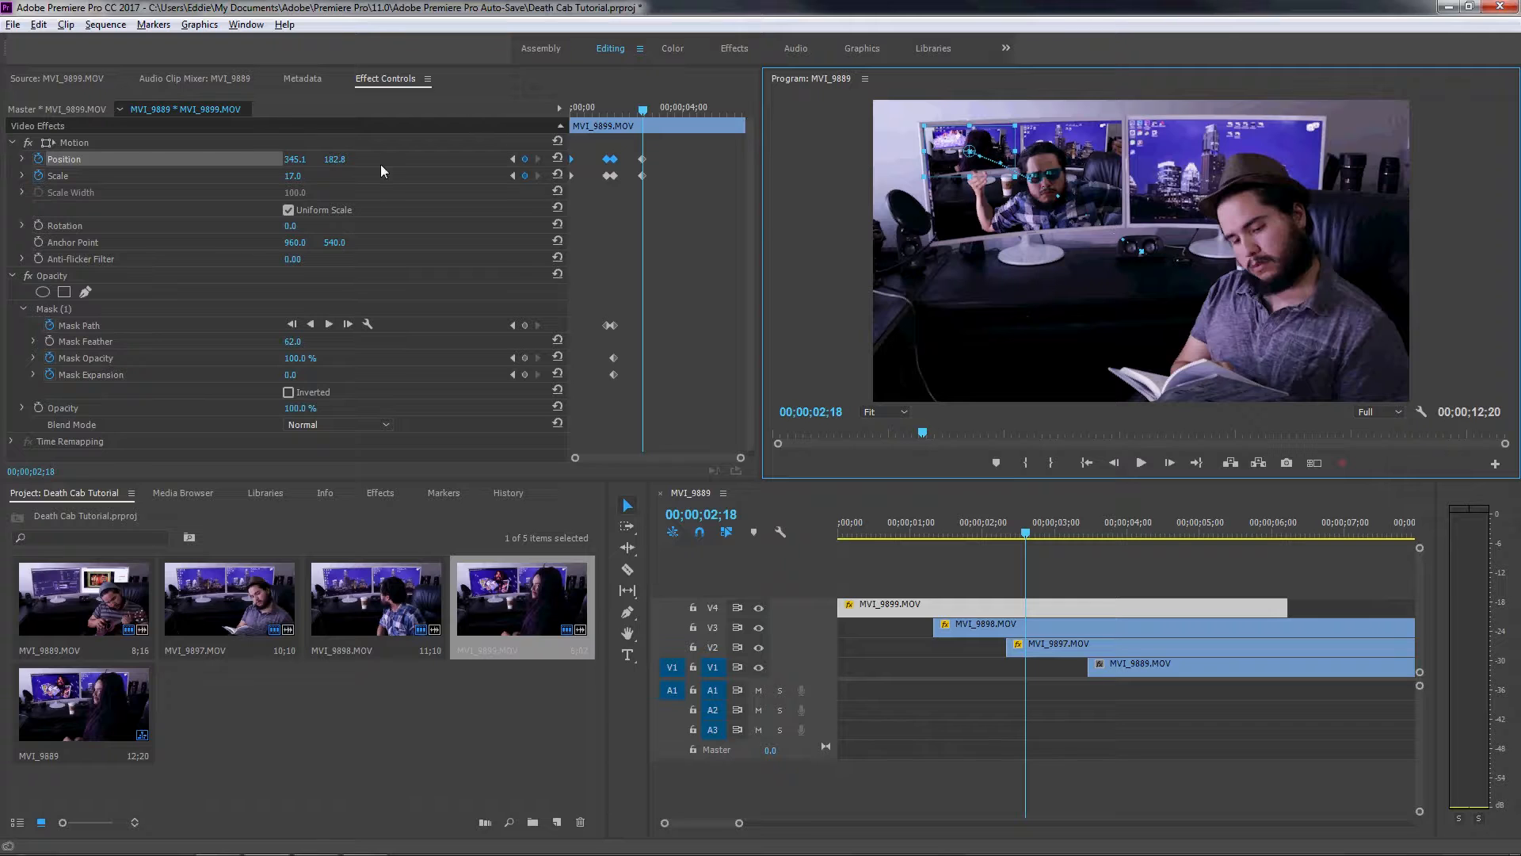
left_click_drag(309, 174, 313, 174)
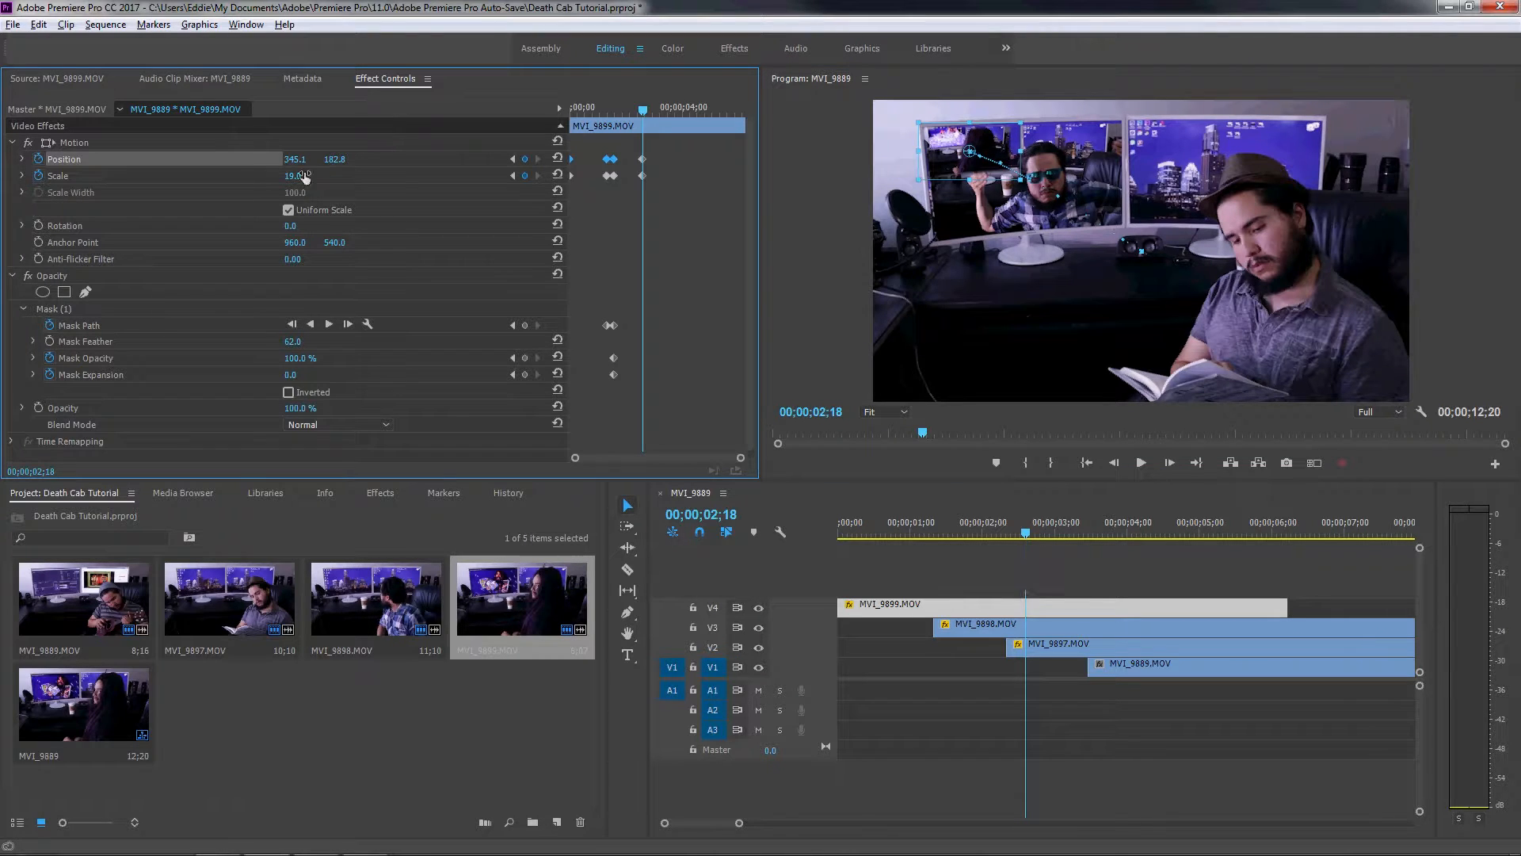
left_click_drag(996, 156, 1000, 156)
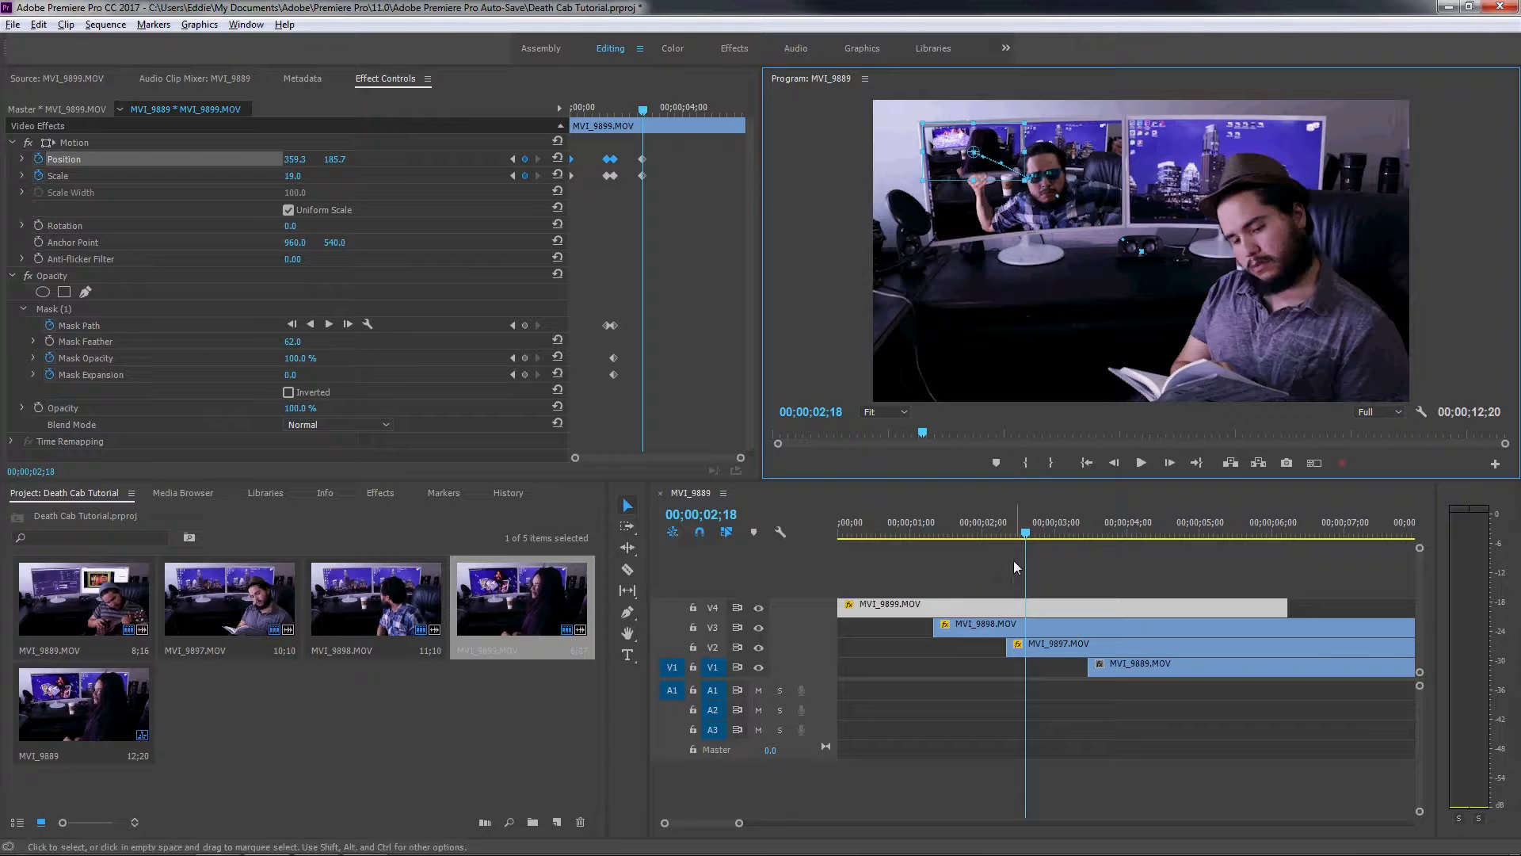
Step: Go back to 00;00;02;04 and step frame by frame to 00;00;02;18 to review how MVI_9899 shrinks
left_click_drag(1025, 537, 995, 535)
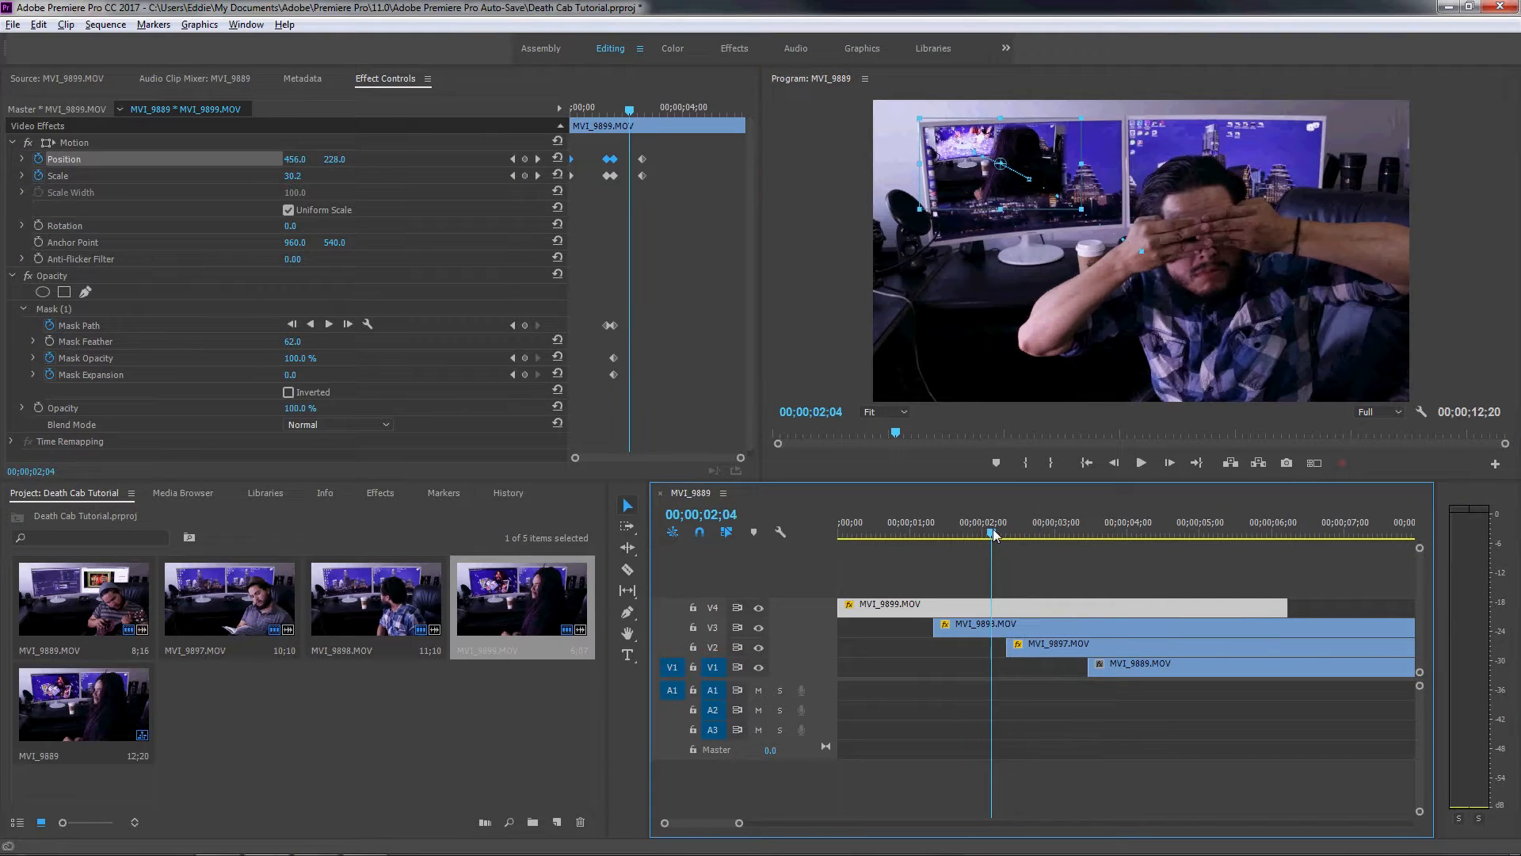
key("Right")
key("Right")
key("Right")
key("Right")
key("Right")
key("Right")
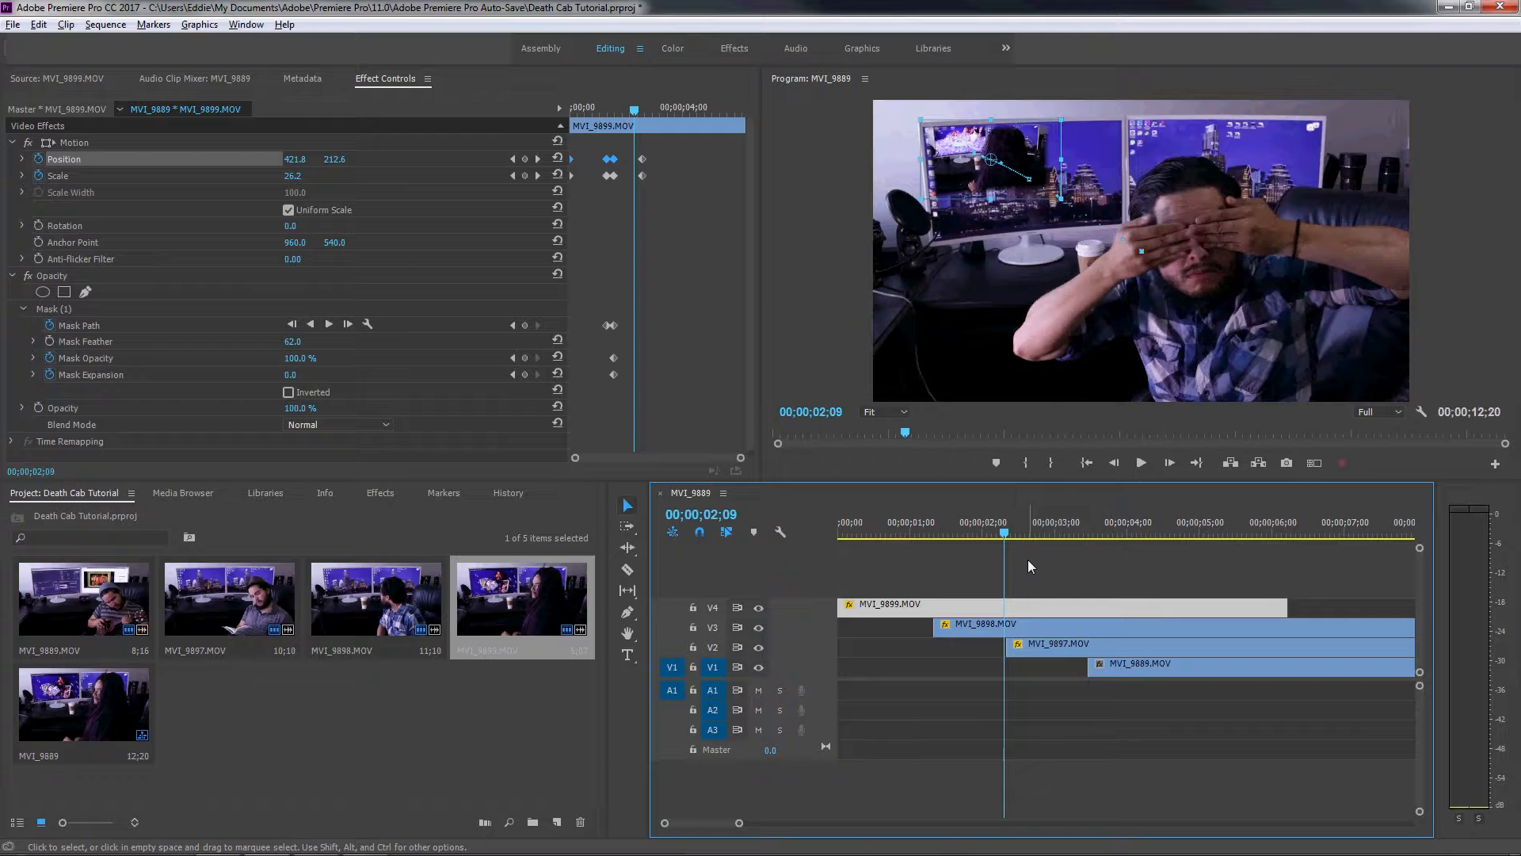
key("Right")
key("Right")
key("Right")
key("Right")
key("Right")
key("Right")
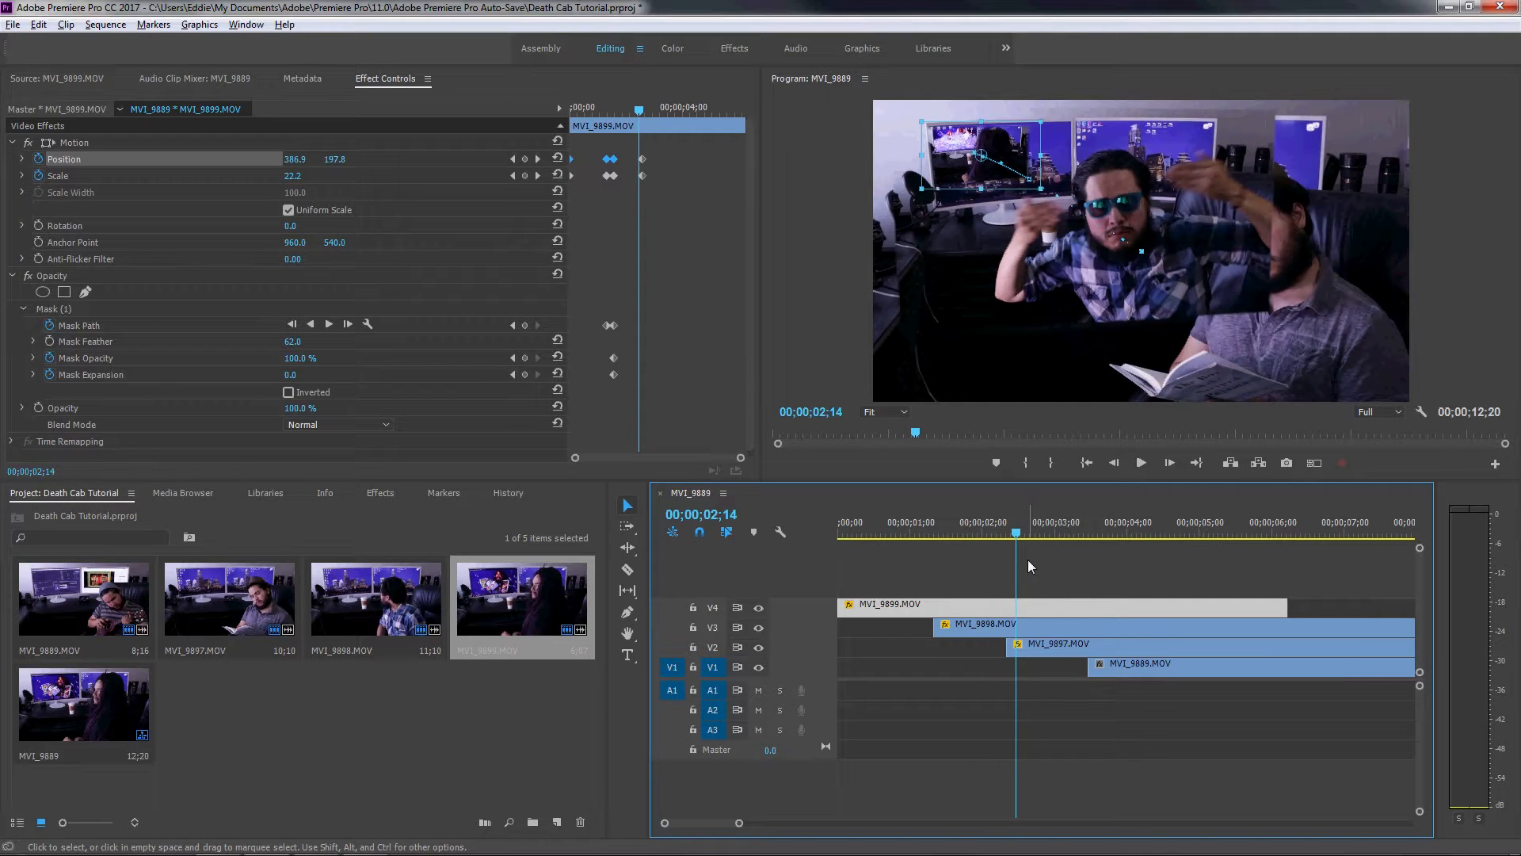
key("Right")
key("Right")
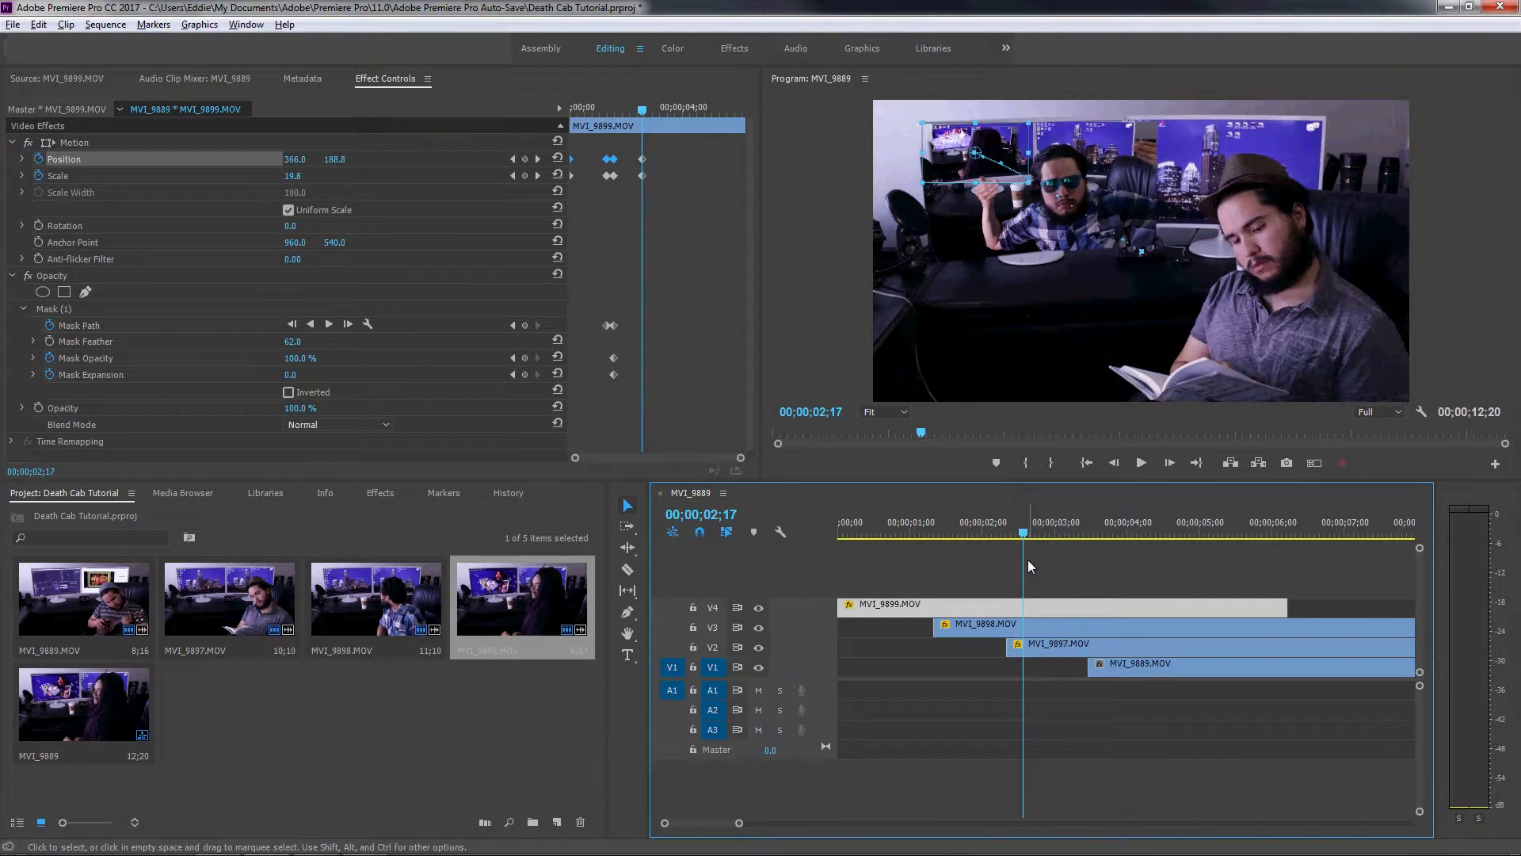
Step: Copy the position and scale keyframes from the end of MVI_9899's first shrink and paste them at 00;00;02;10
left_click(613, 176)
left_click_drag(623, 146, 614, 187)
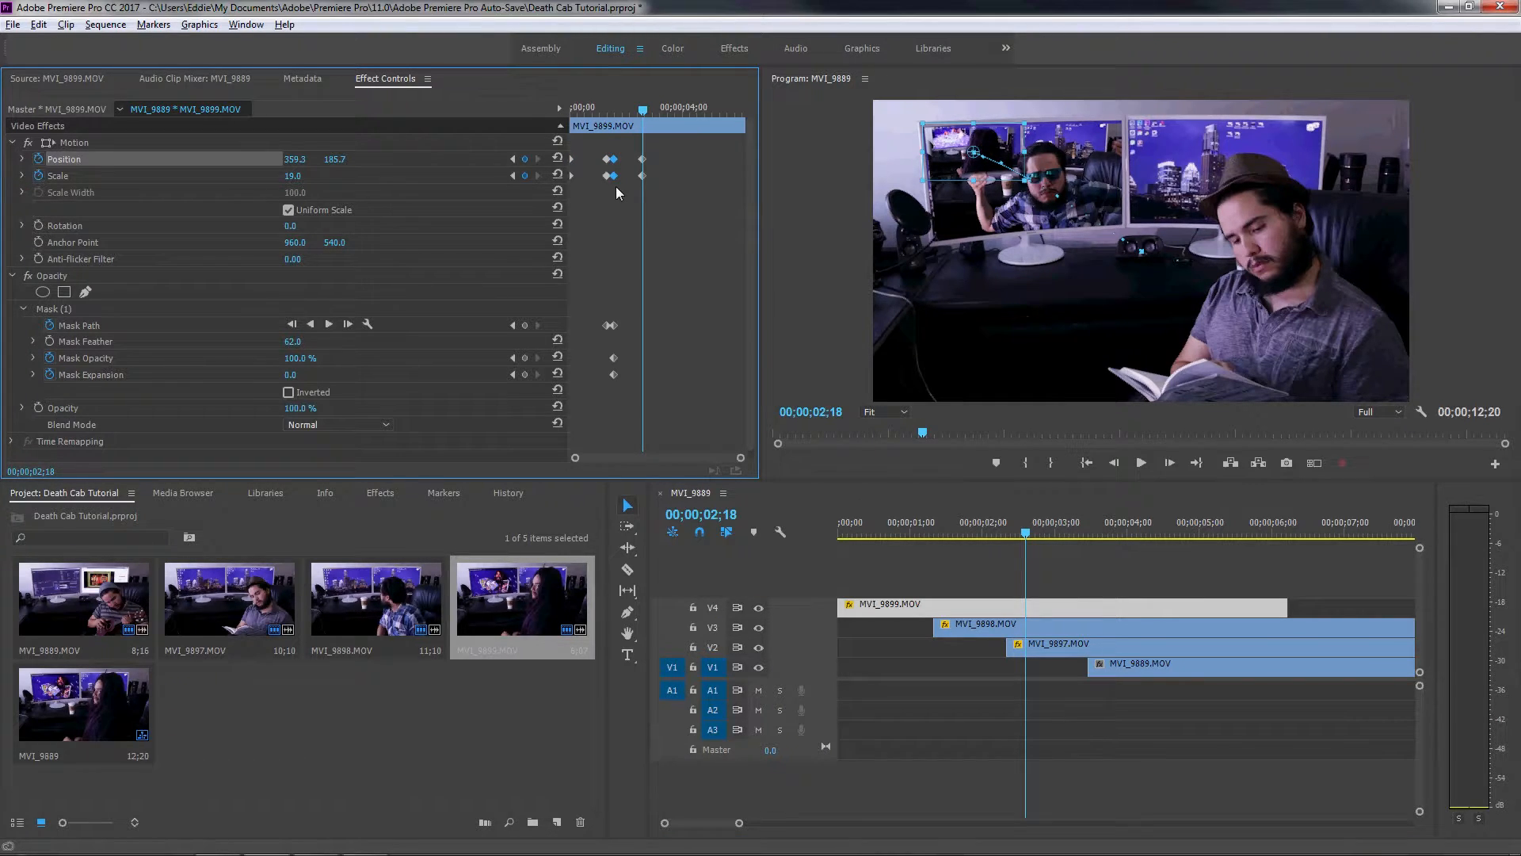
key("Left")
key("Left")
key("Left")
key("Left")
key("Left")
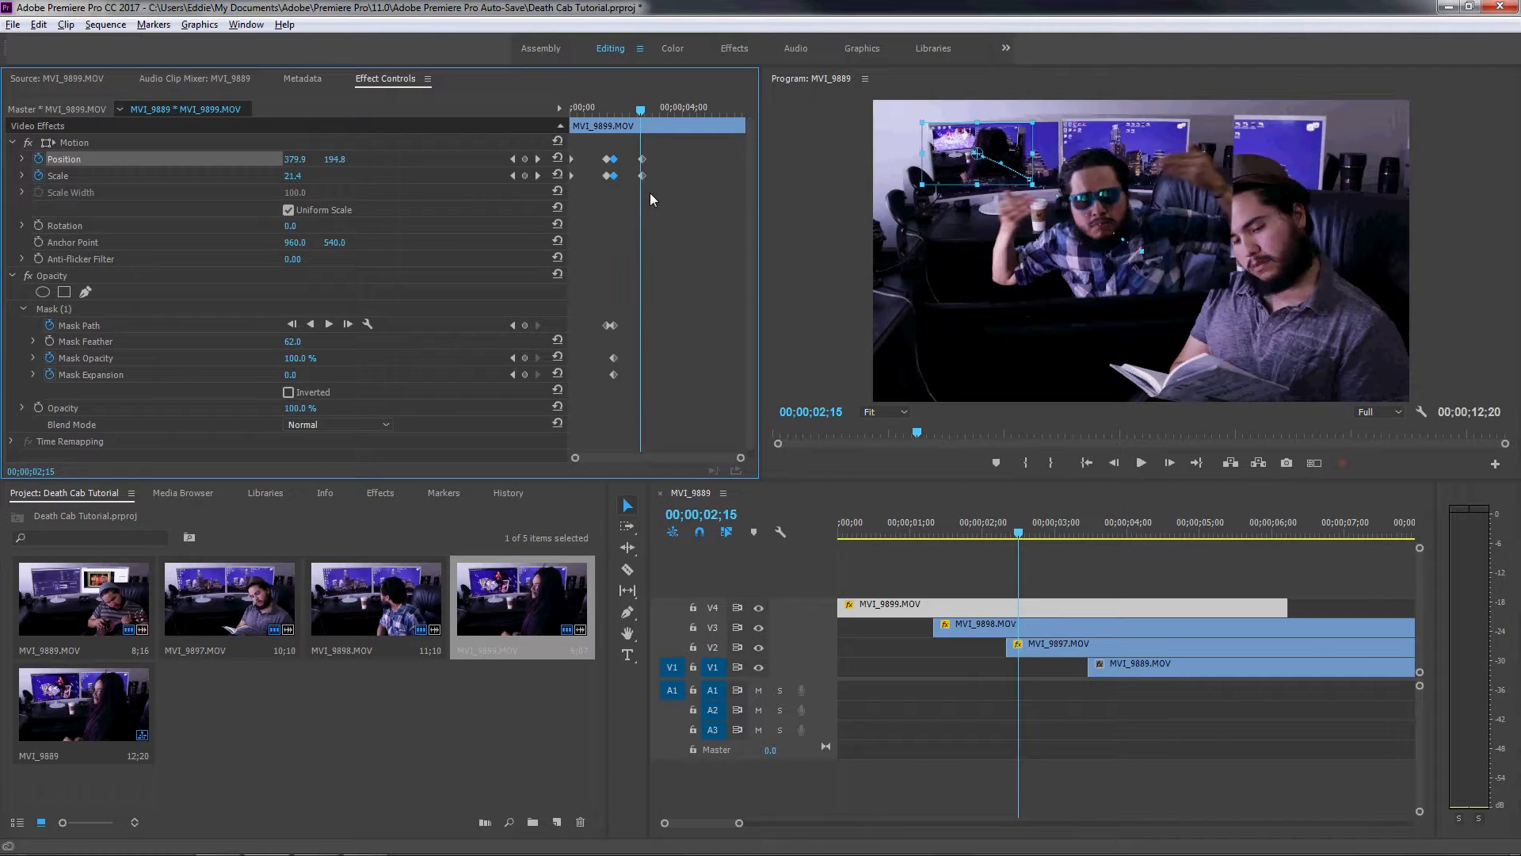
key("Left")
key("Left")
key("Left")
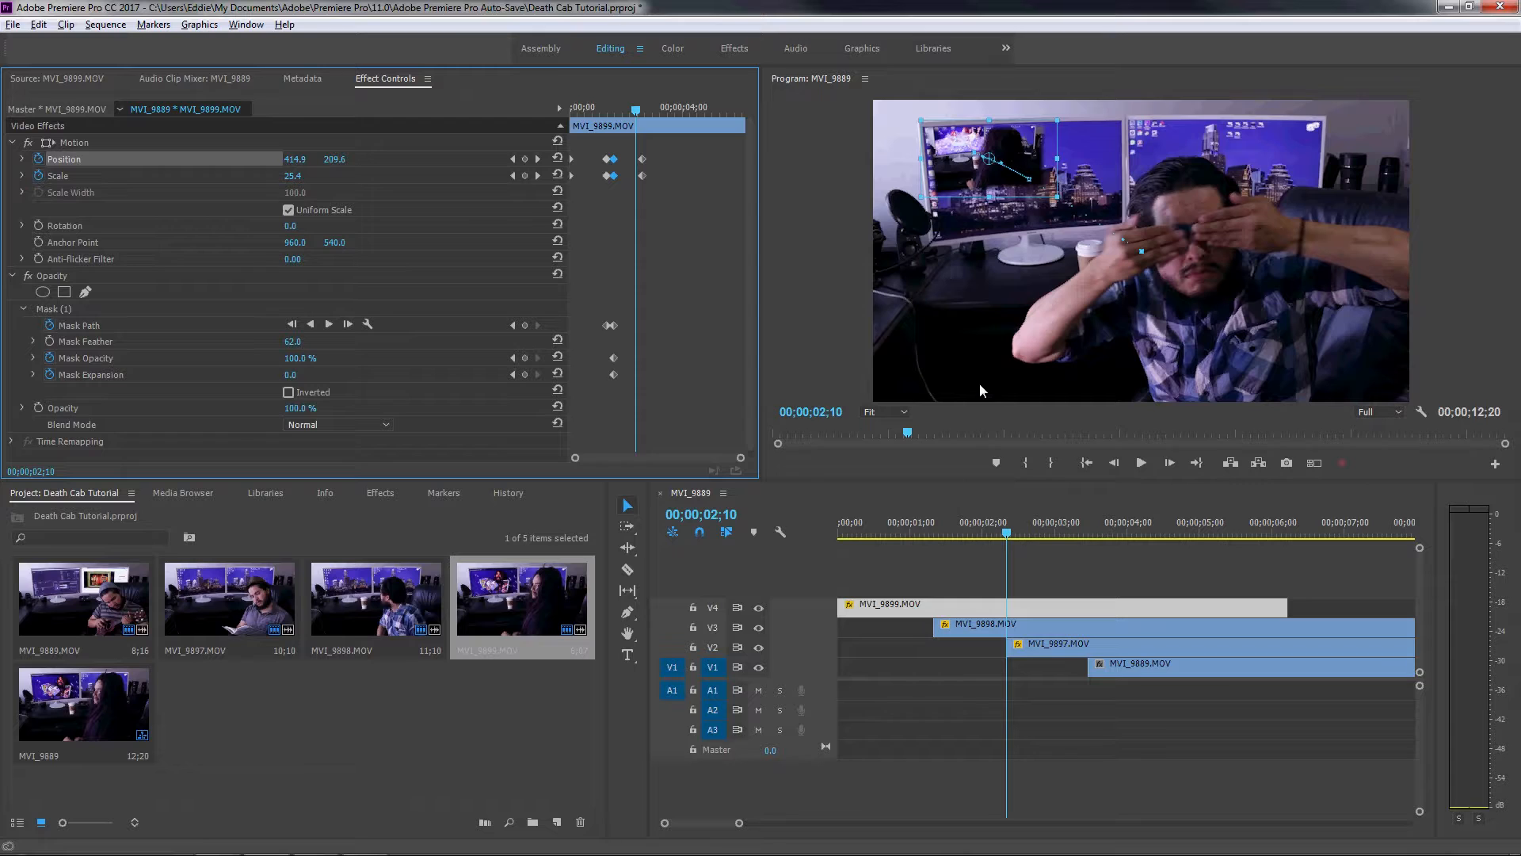
key("ctrl+v")
Step: Step frame by frame through MVI_9899's second shrink to 00;00;02;19 to check that it follows the monitor
key("Right")
key("Right")
key("Right")
key("Right")
key("Right")
key("Right")
key("Right")
key("Right")
key("Right")
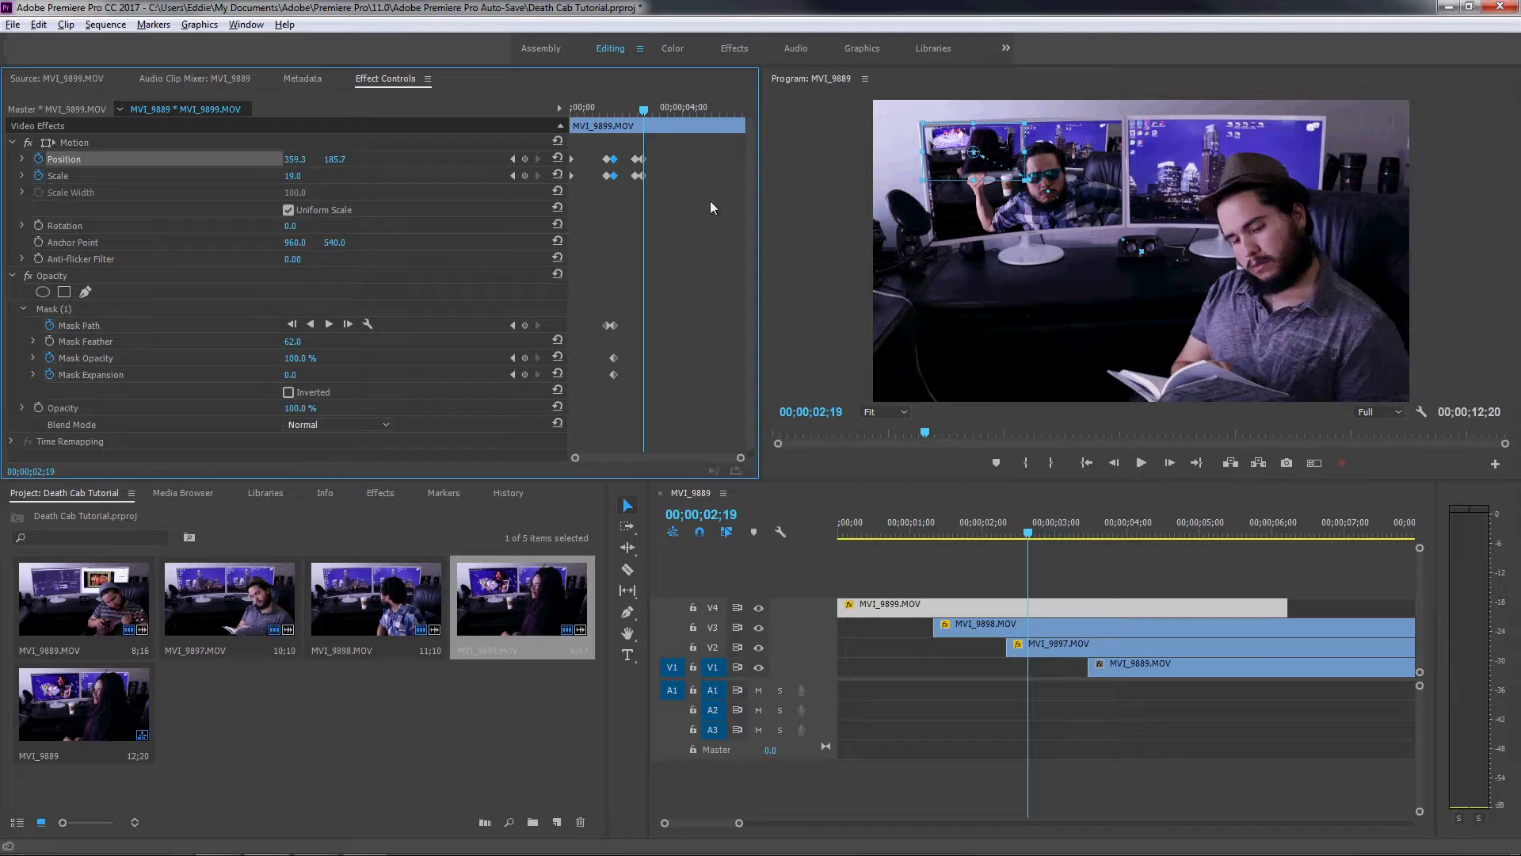
Step: Copy MVI_9899's second pair of position and scale keyframes and paste them onto MVI_9898 at 00;00;03;14
left_click_drag(659, 196, 631, 153)
left_click(1072, 629)
key("Right")
key("Right")
key("Right")
key("Right")
key("Right")
key("Right")
key("Right")
key("Right")
key("Right")
key("Right")
key("Right")
key("Right")
key("Right")
key("Right")
key("Right")
key("Right")
key("Right")
key("Right")
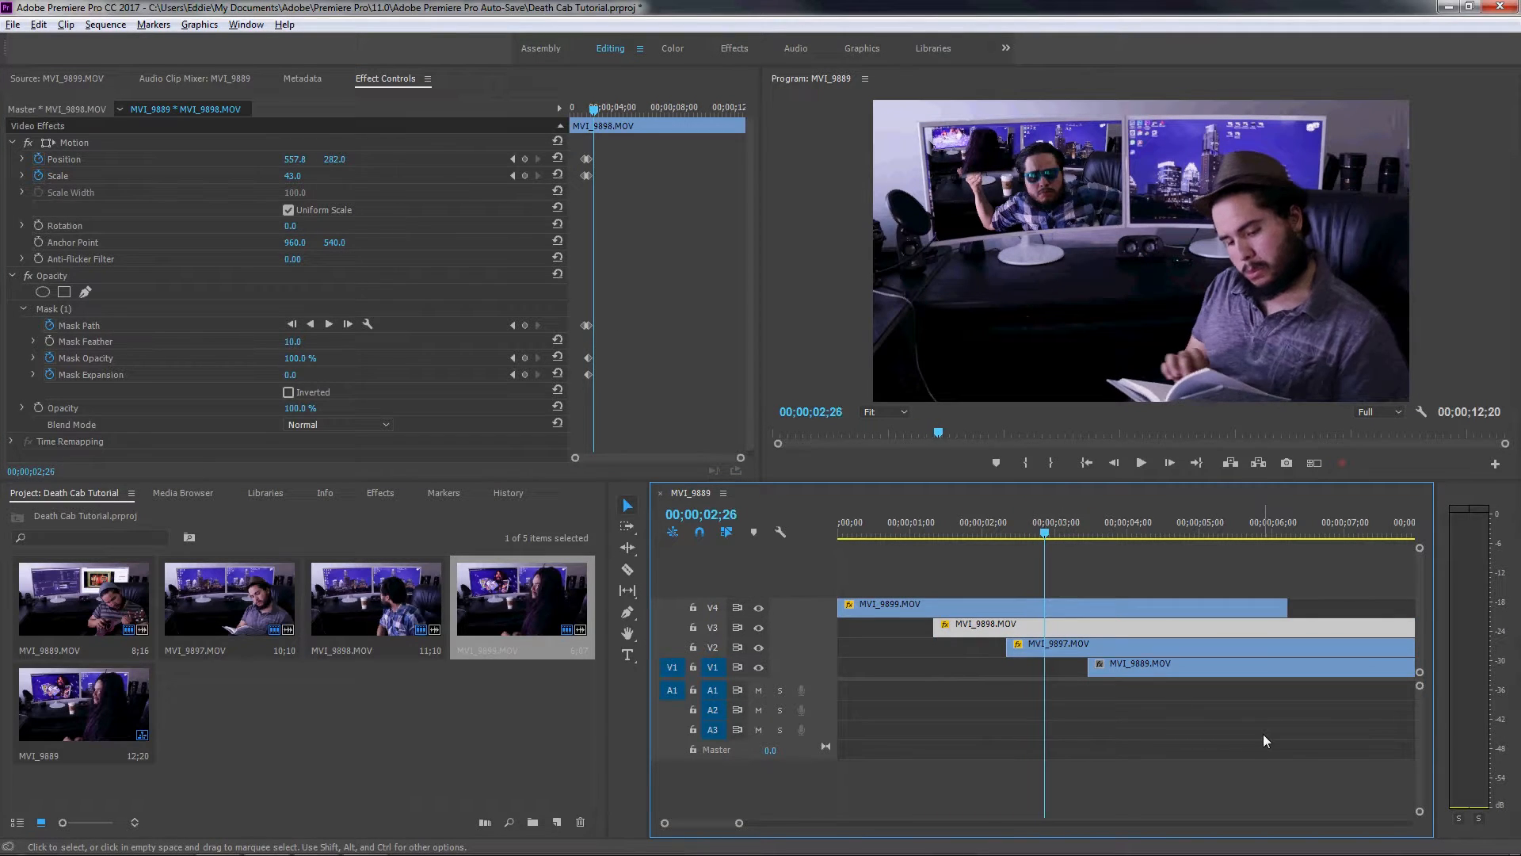
key("Right")
key("Right")
key("Right")
key("Right")
key("Right")
key("Right")
key("Right")
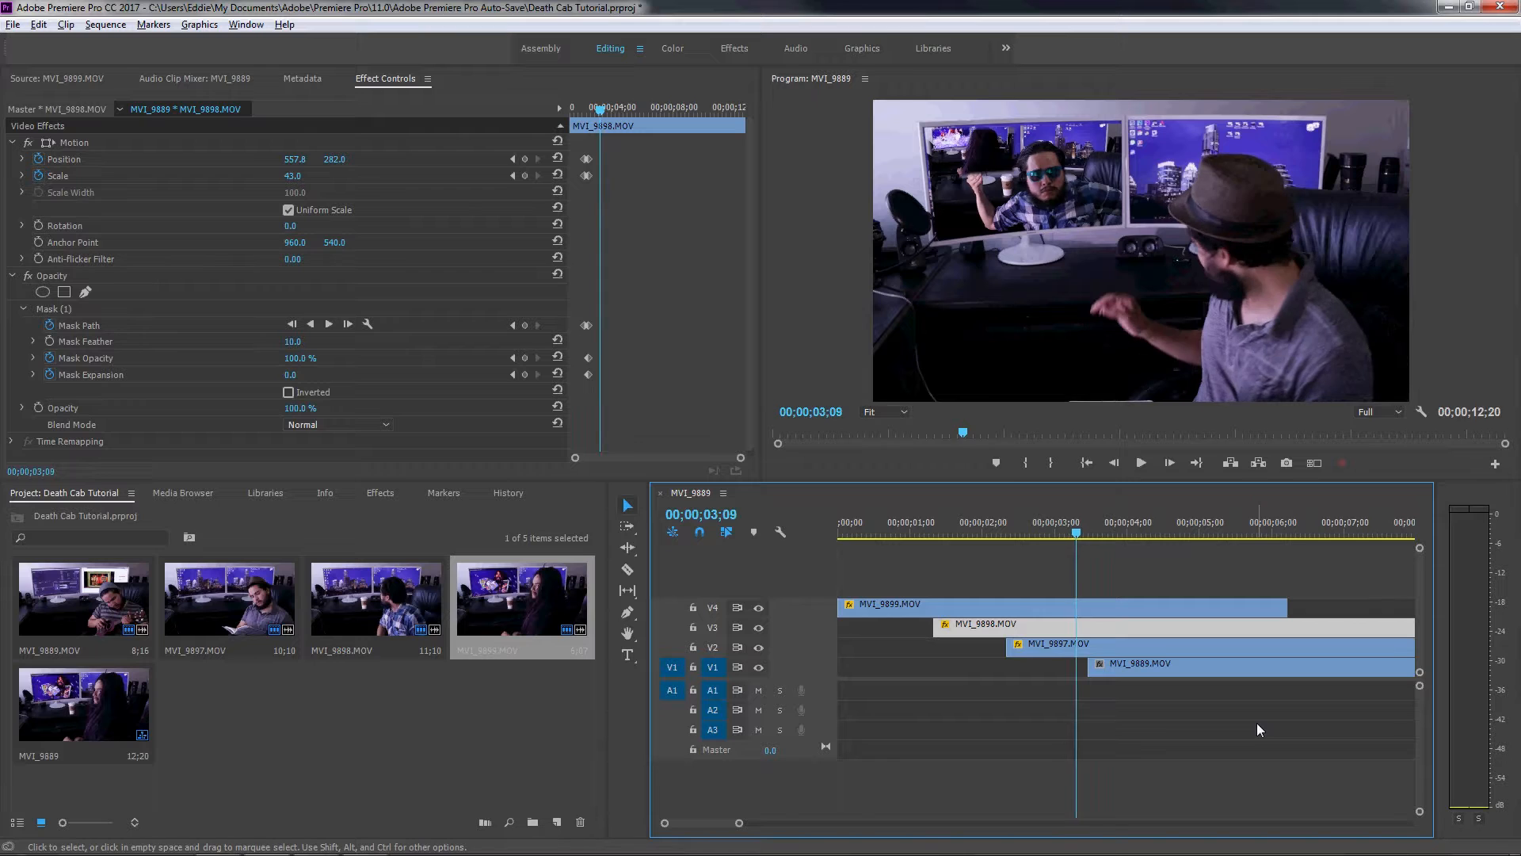
key("Right")
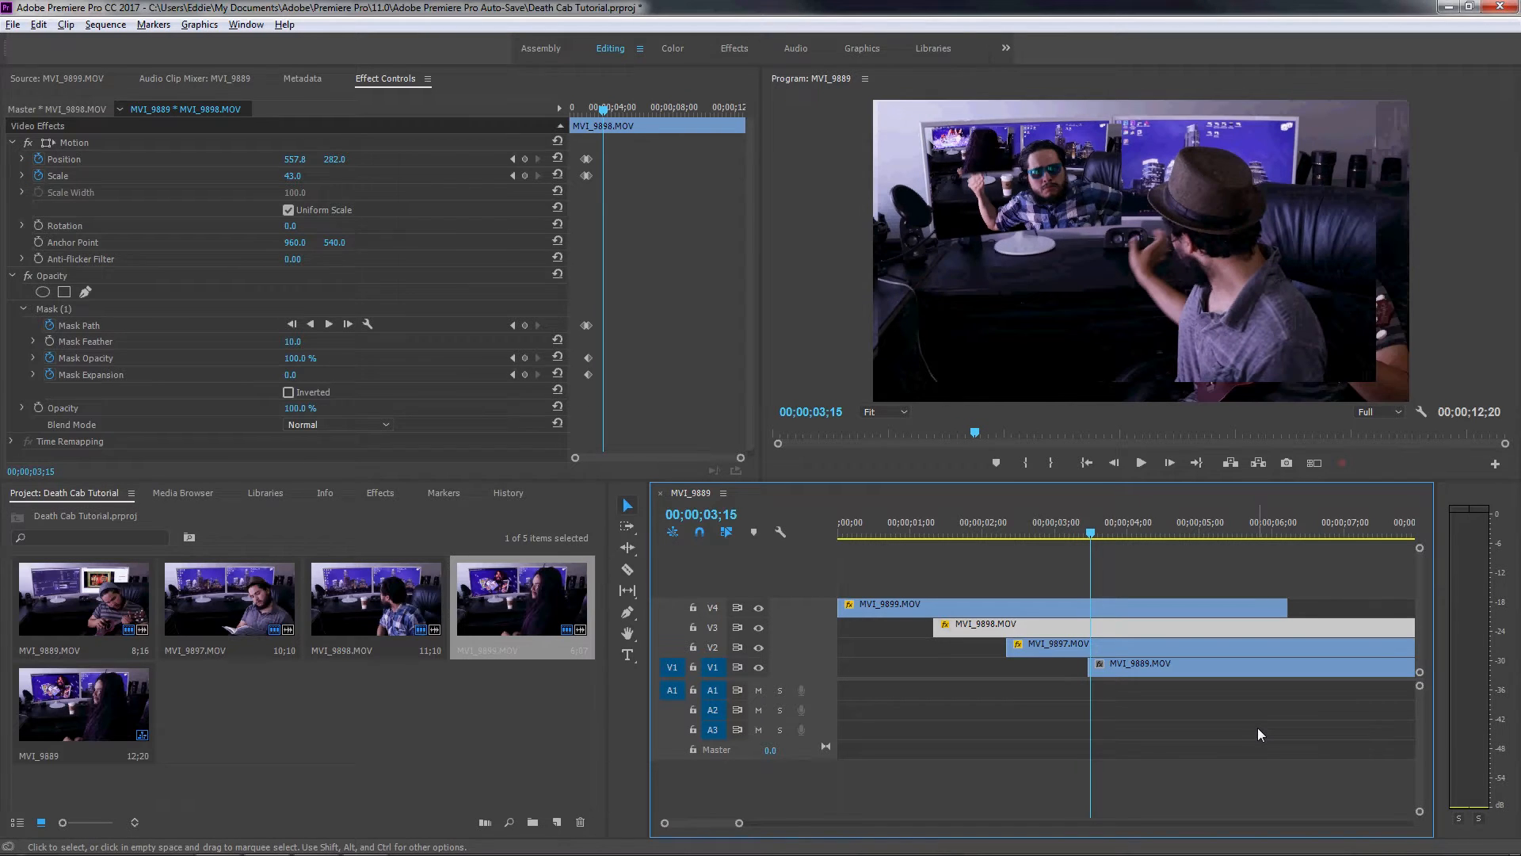
key("Left")
key("Right")
key("Left")
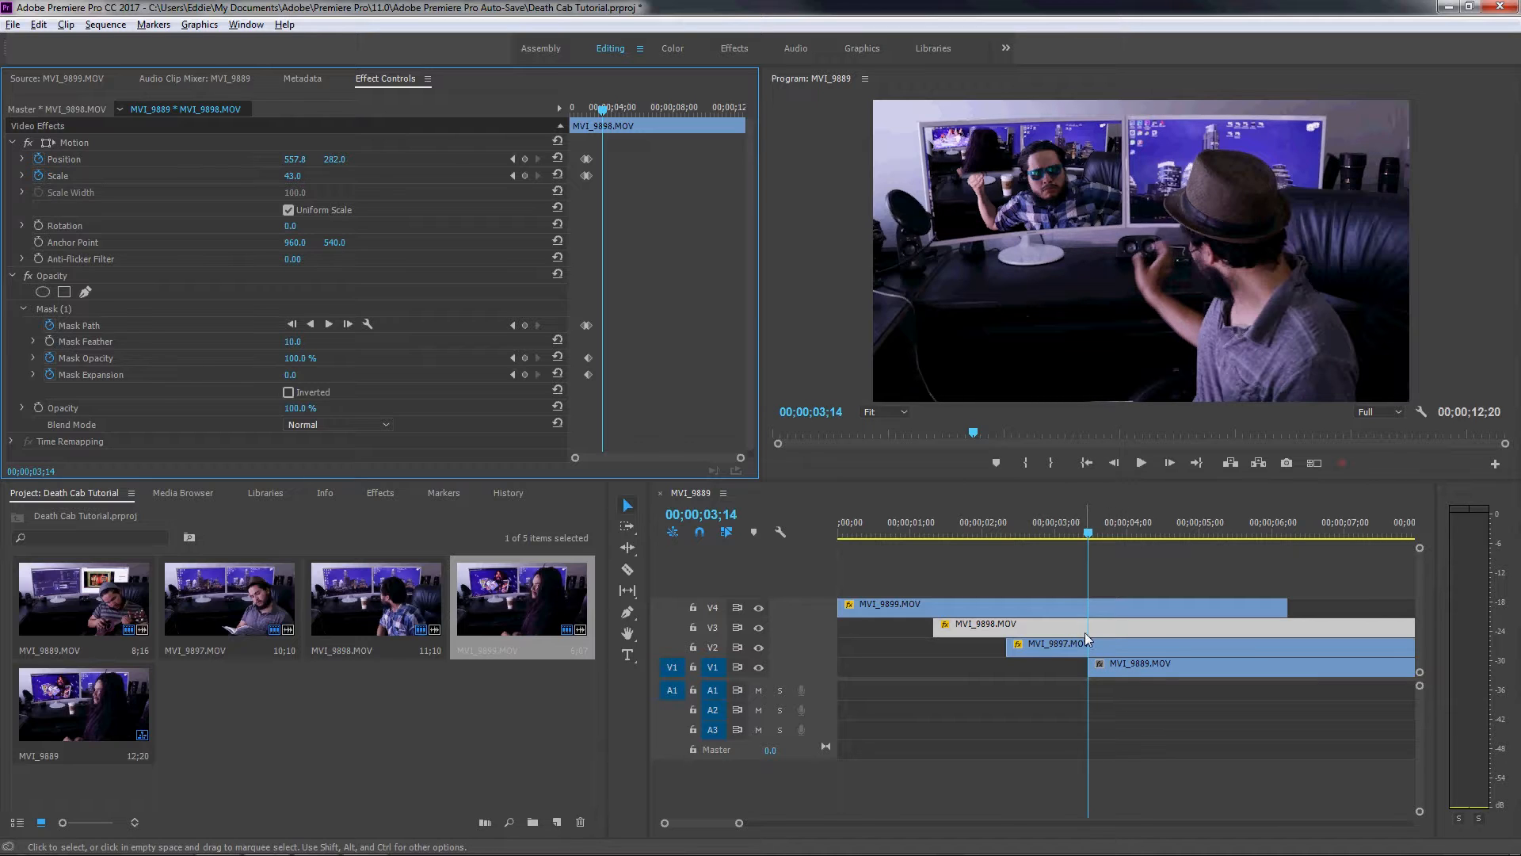
left_click(1089, 629)
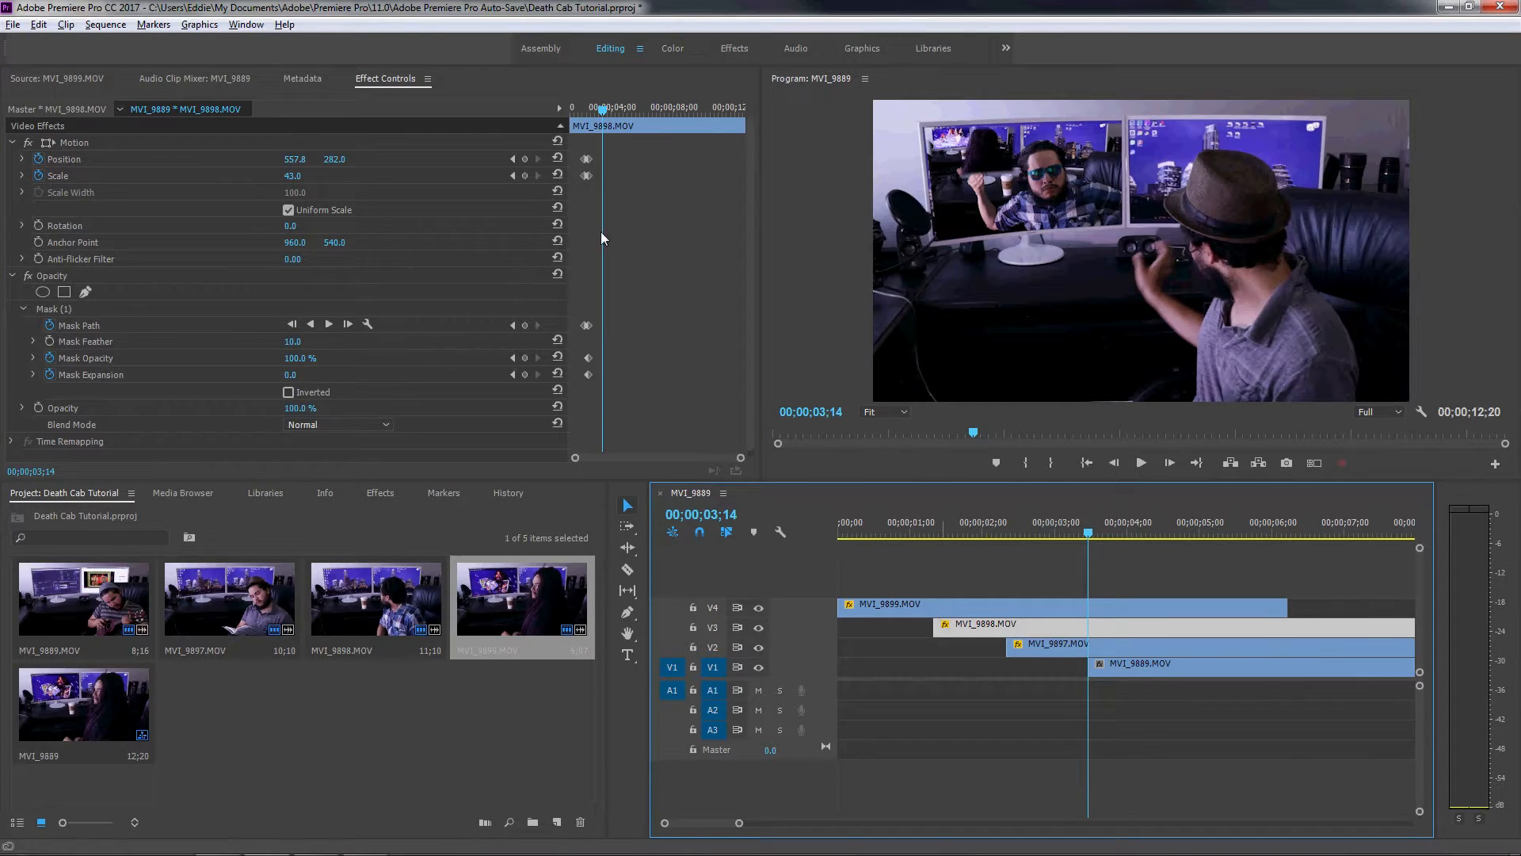
left_click(604, 87)
key("ctrl+v")
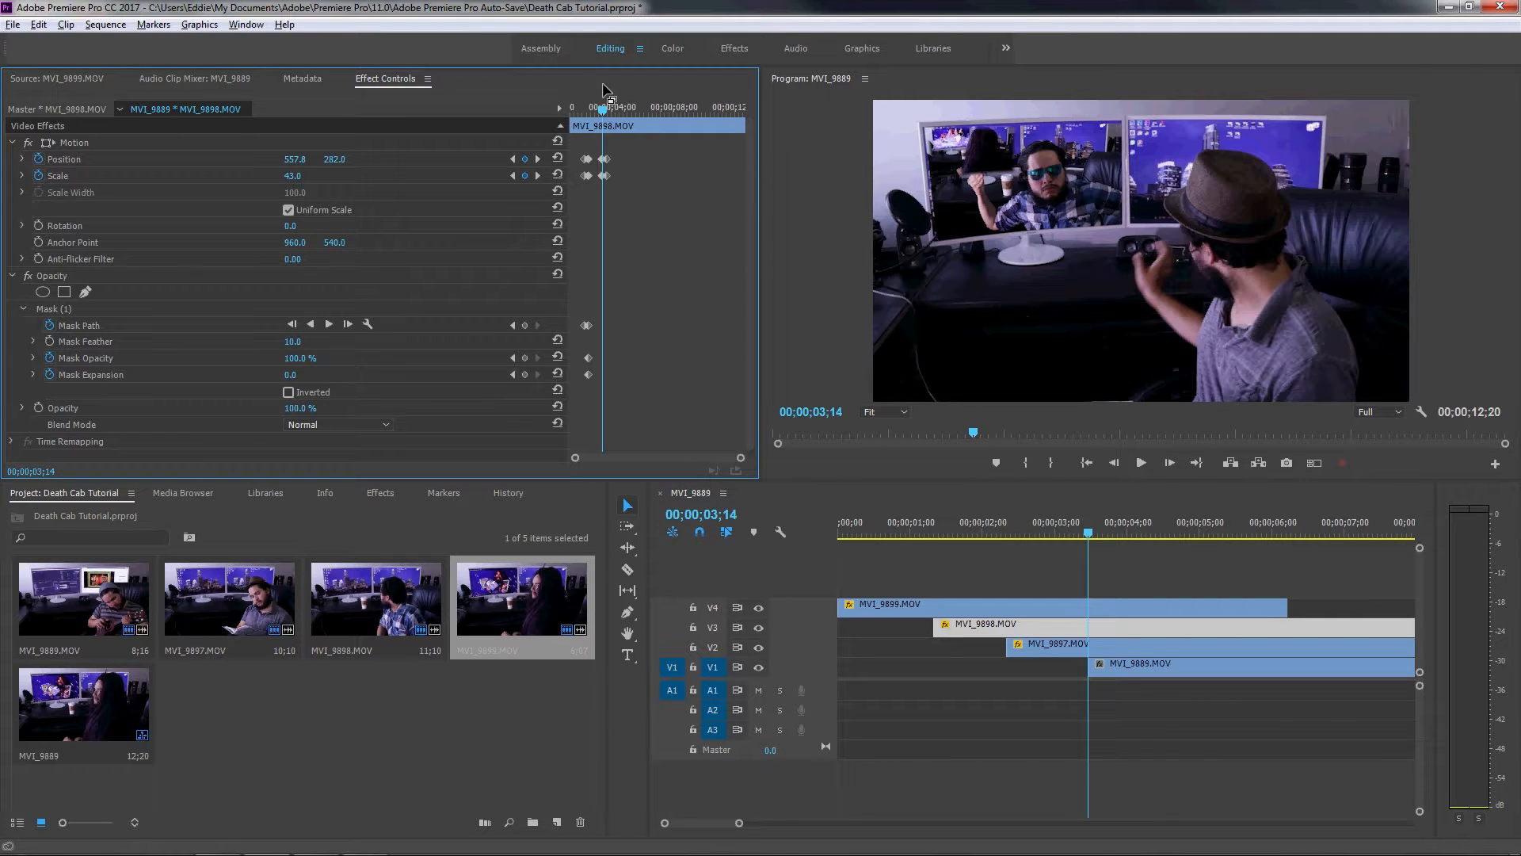
Step: Step forward through the MVI_9889 transition to 00;00;03;23 and back to 00;00;03;14 to examine MVI_9898's second shrink
key("Right")
key("Right")
key("Right")
key("Right")
key("Right")
key("Right")
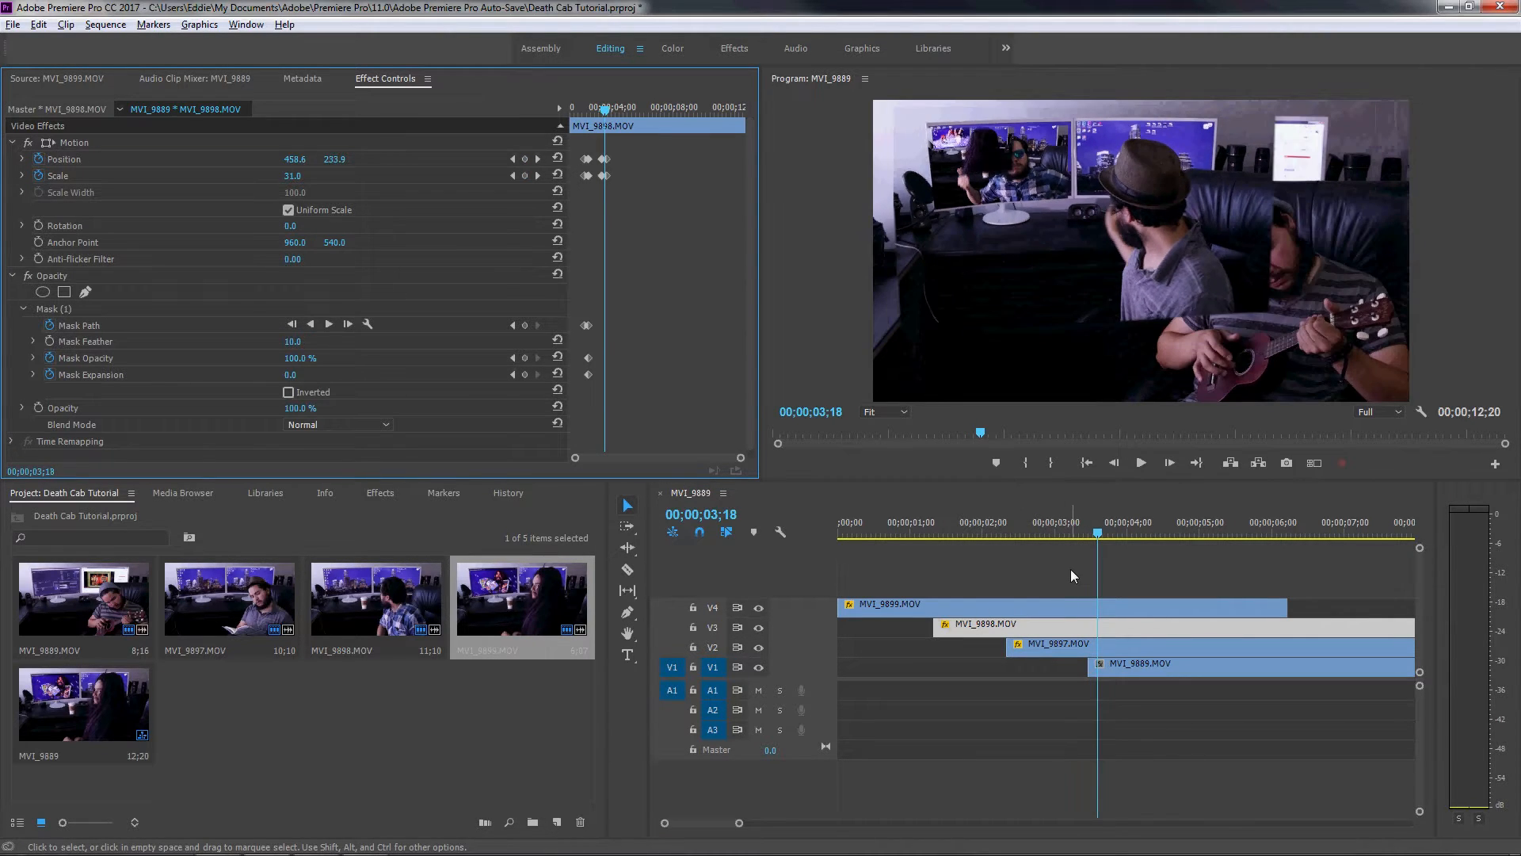
key("Right")
key("Right")
key("Right")
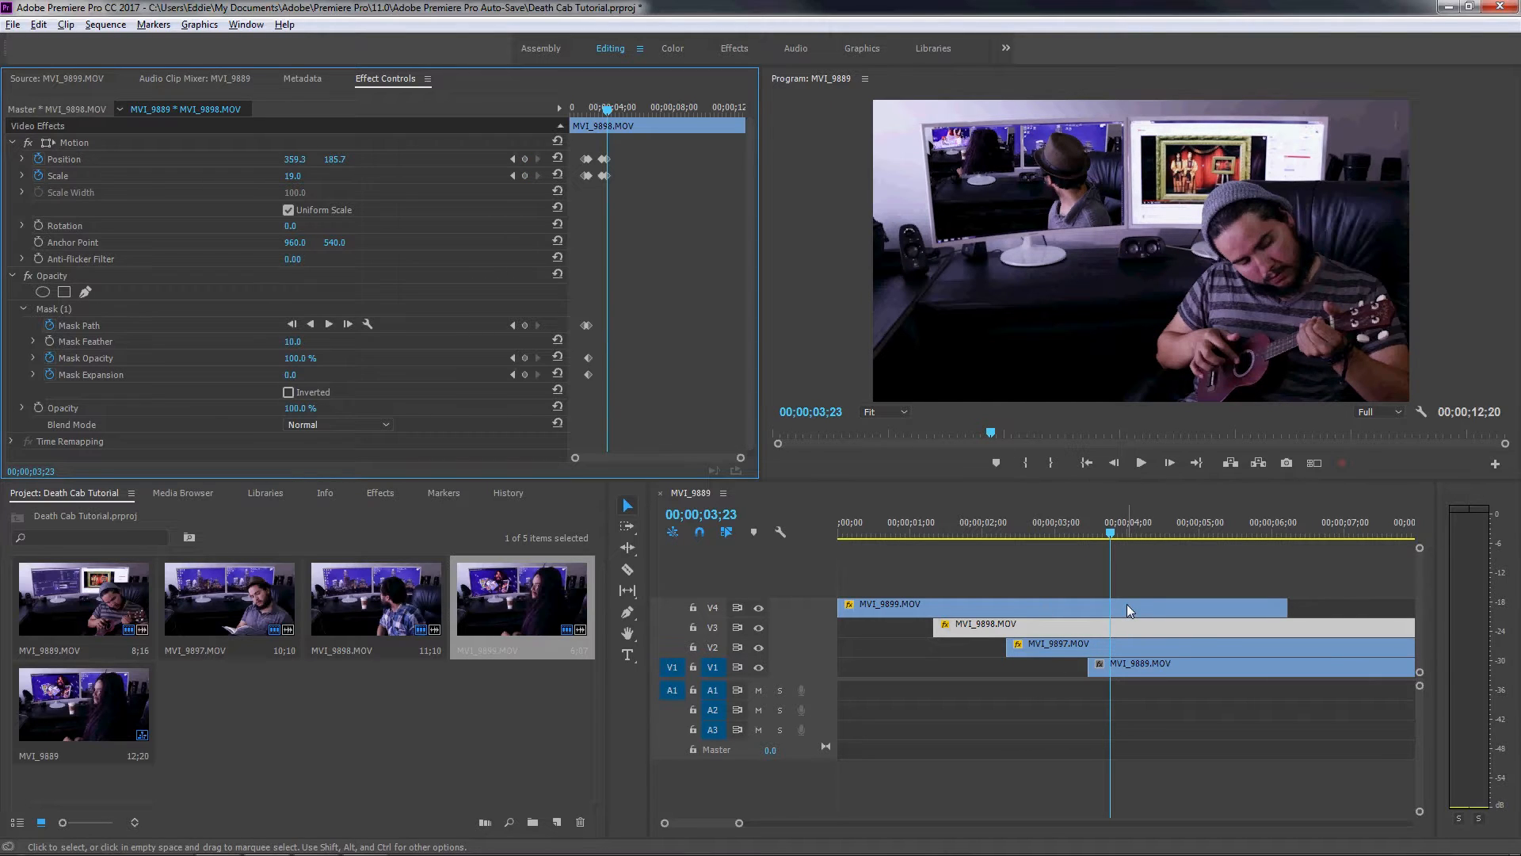
key("Left")
key("Left")
key("Left")
key("Left")
key("Left")
key("Left")
key("Left")
key("Left")
key("Left")
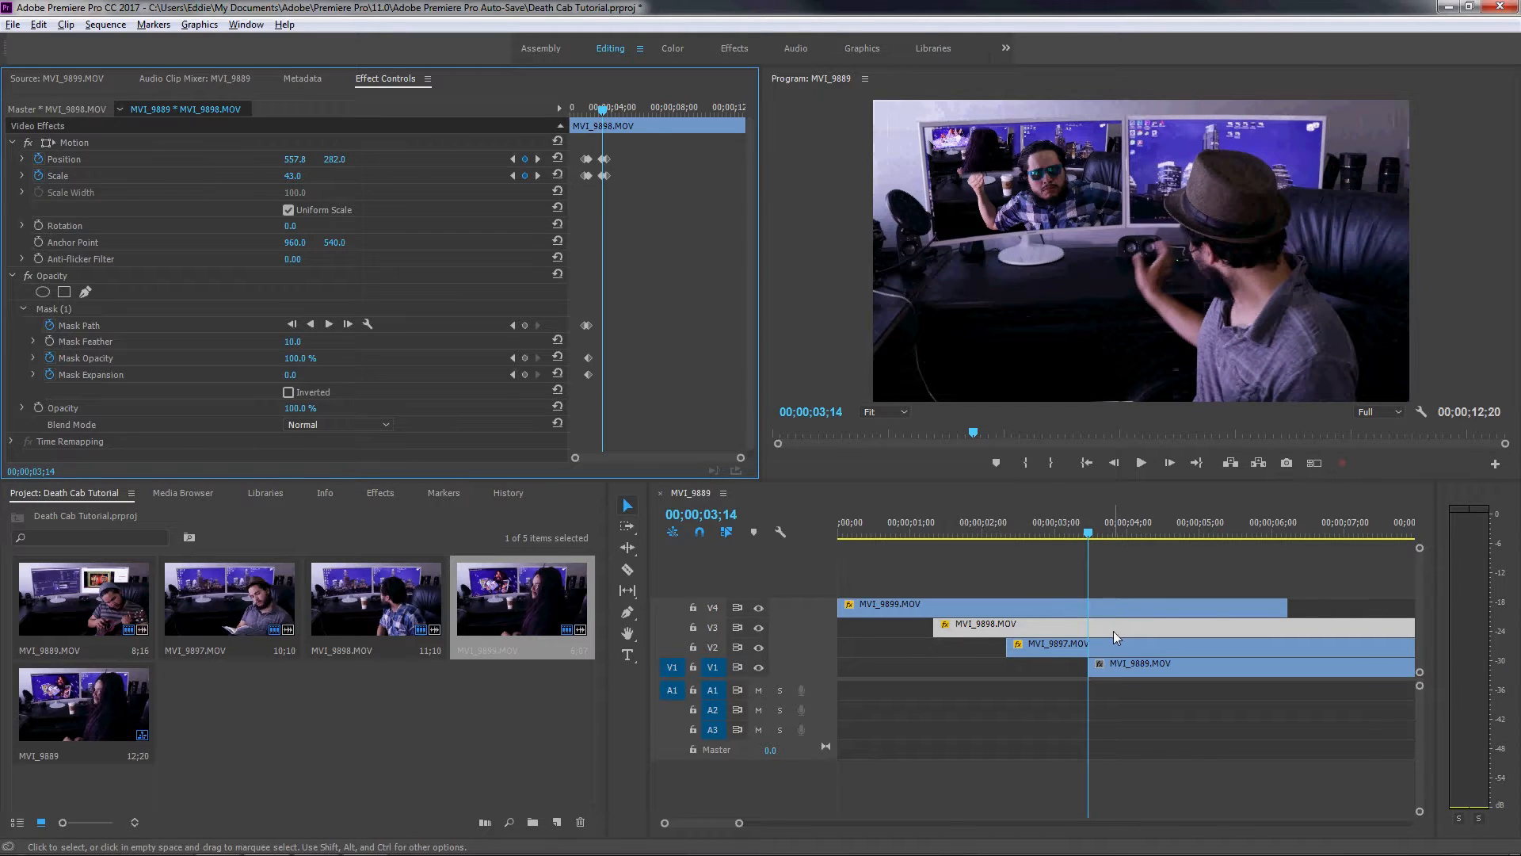
Step: Trim the end of MVI_9899 to 00;00;03;17
key("Right")
key("Right")
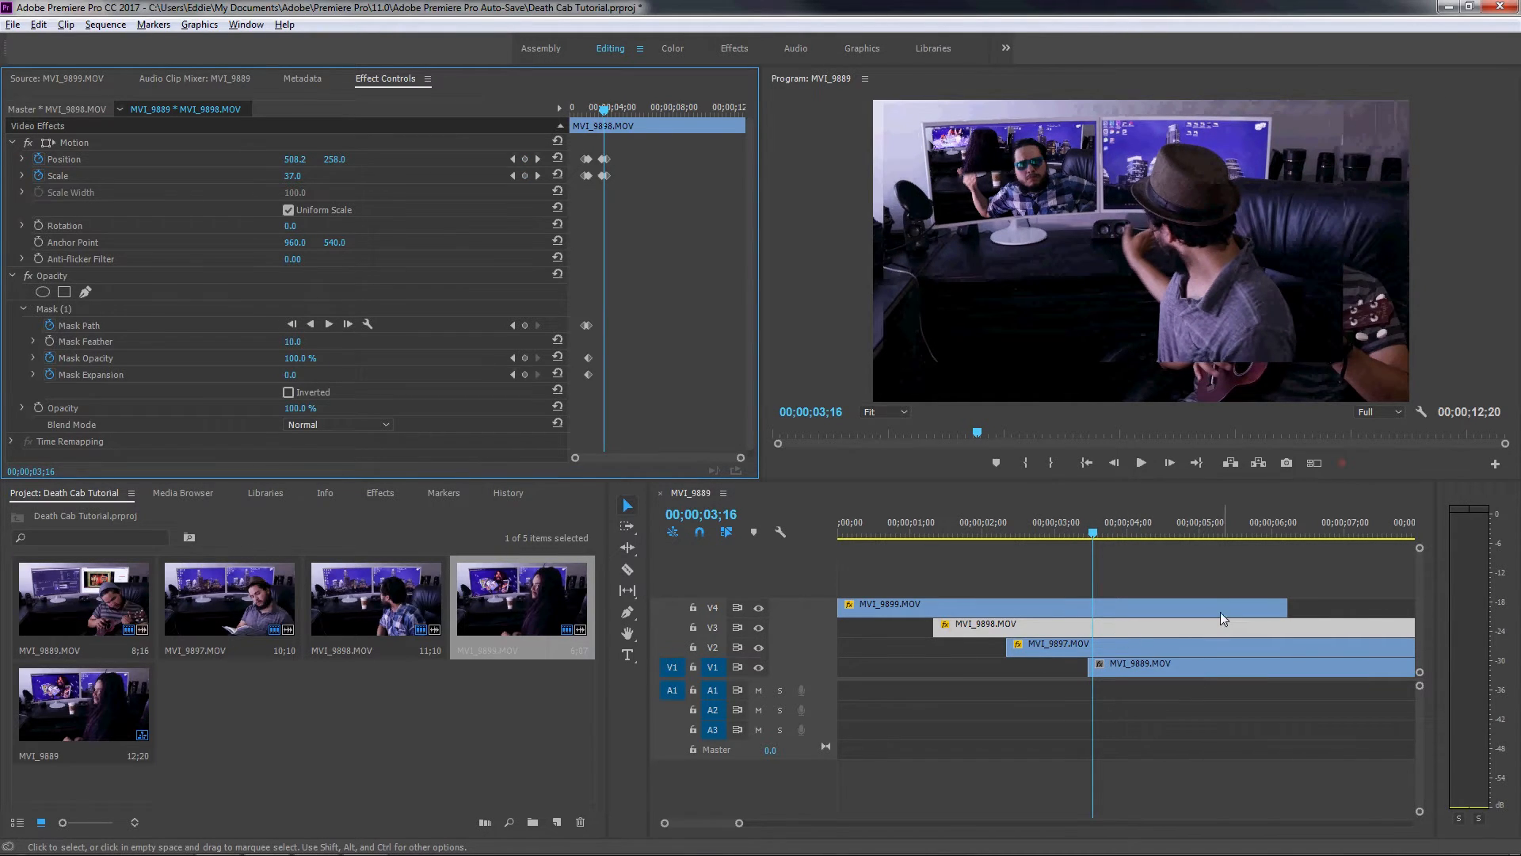
key("Right")
left_click(1266, 606)
left_click_drag(1265, 607, 1091, 608)
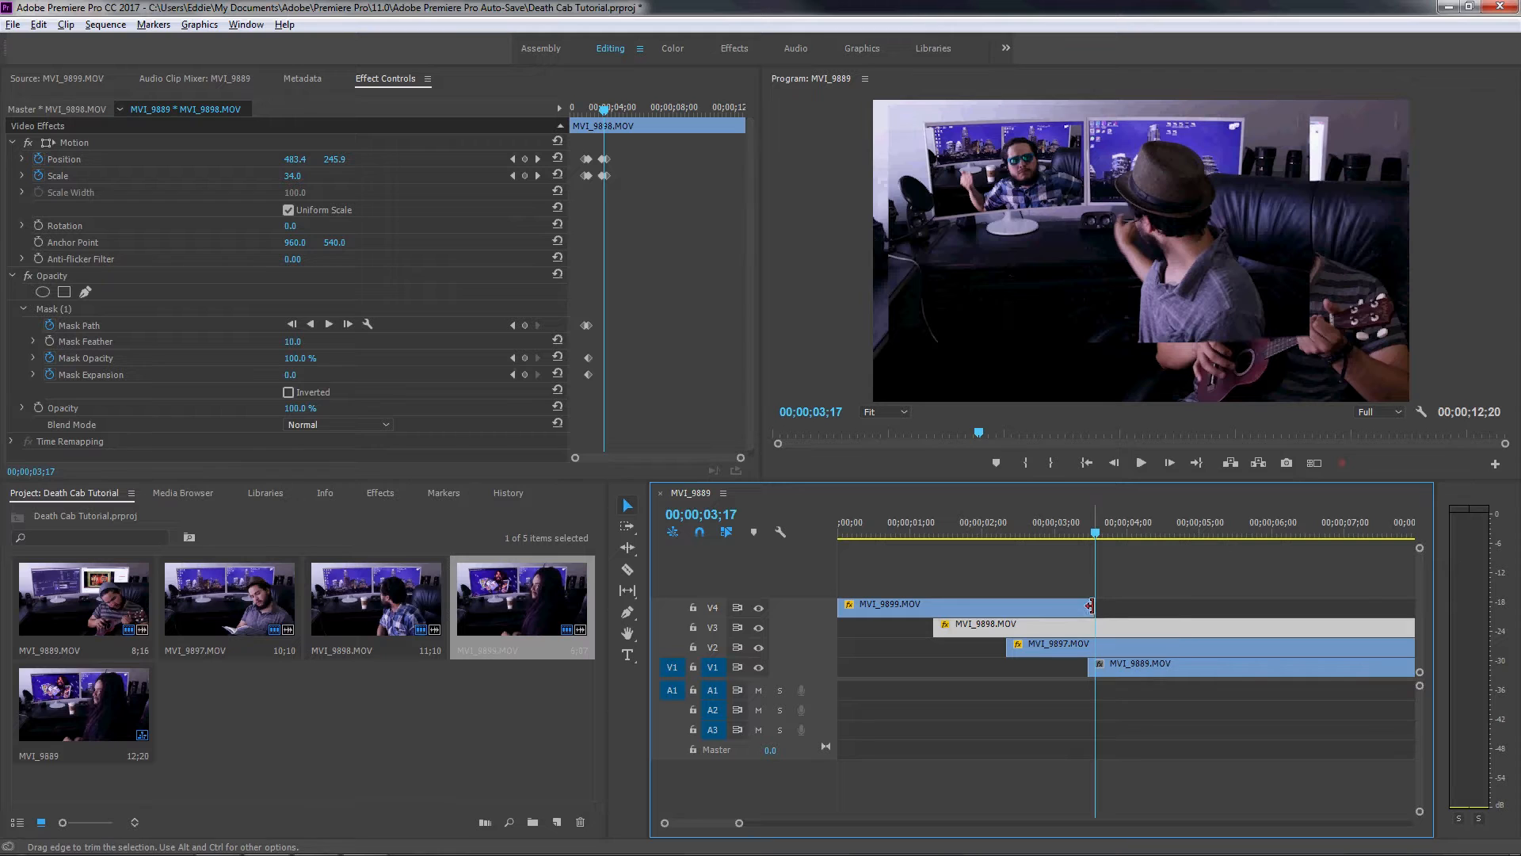
Step: Play back the sequence from near the start to 00;00;05;18 to review all the transitions
left_click(1092, 537)
left_click_drag(1091, 537, 850, 549)
key("space")
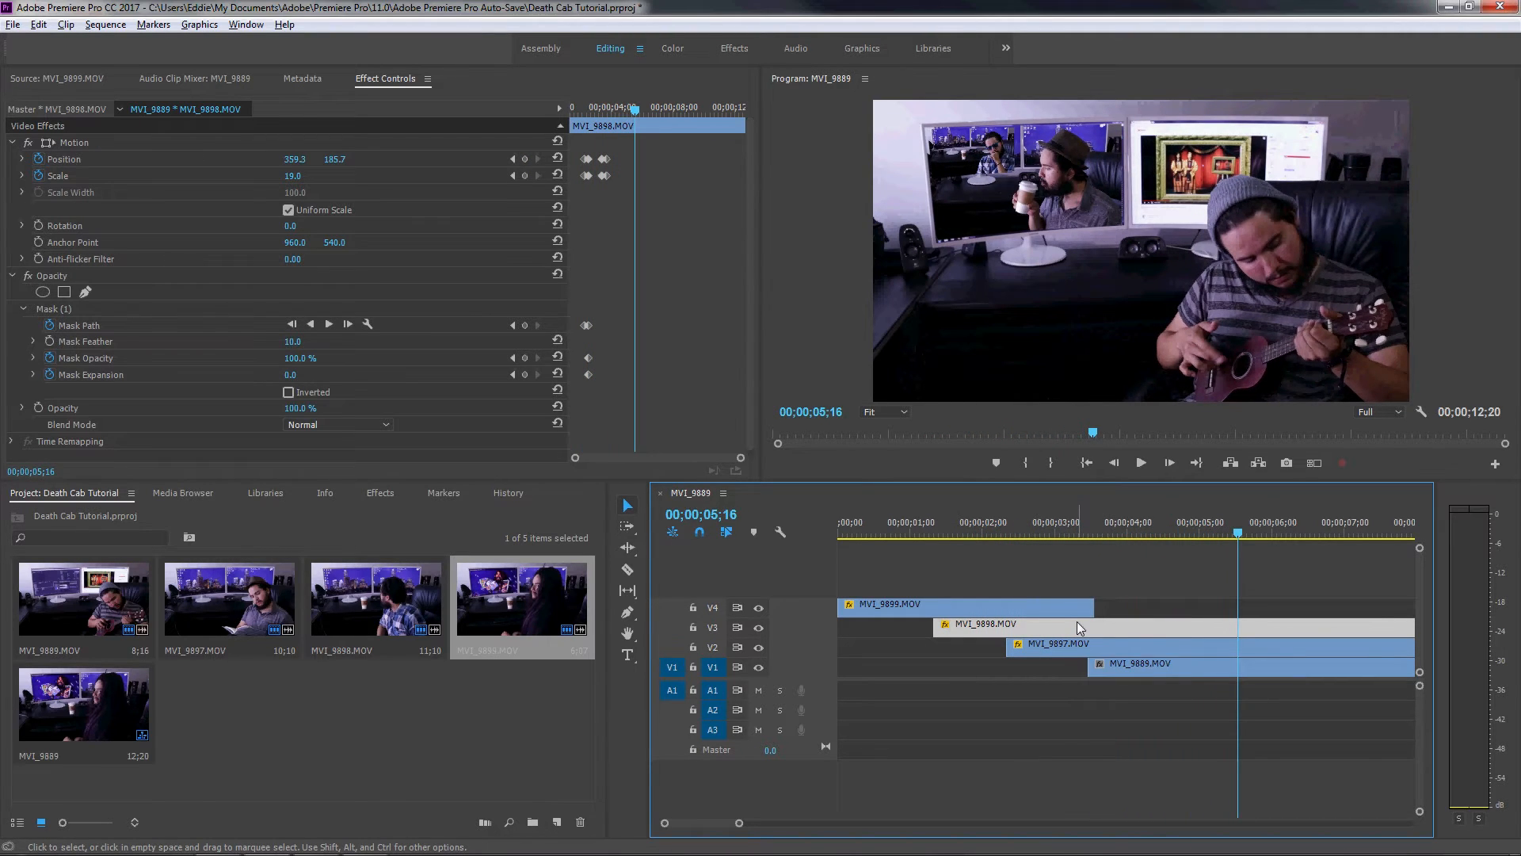
key("space")
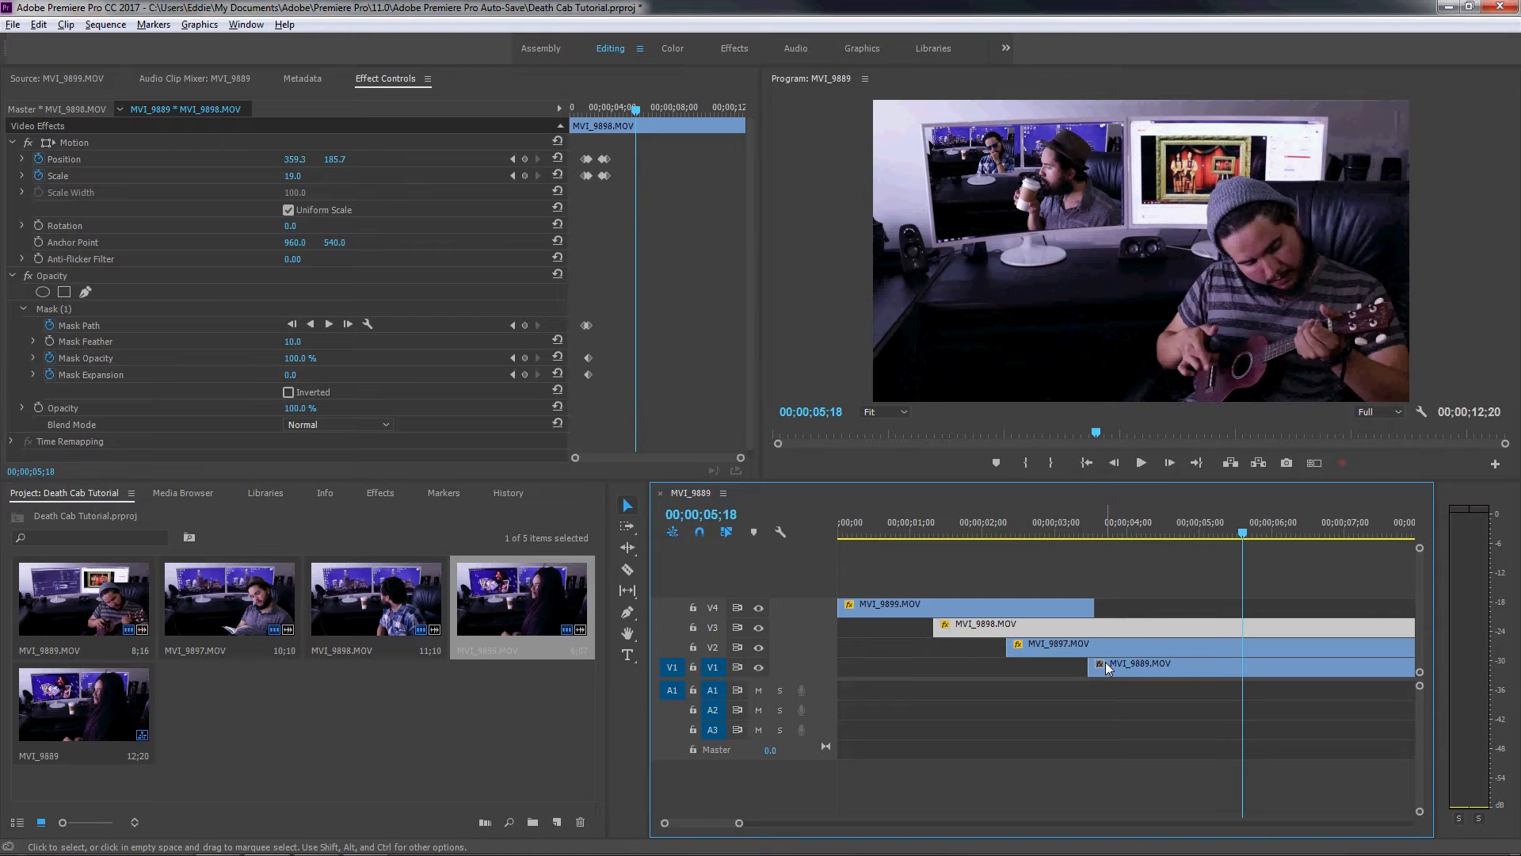